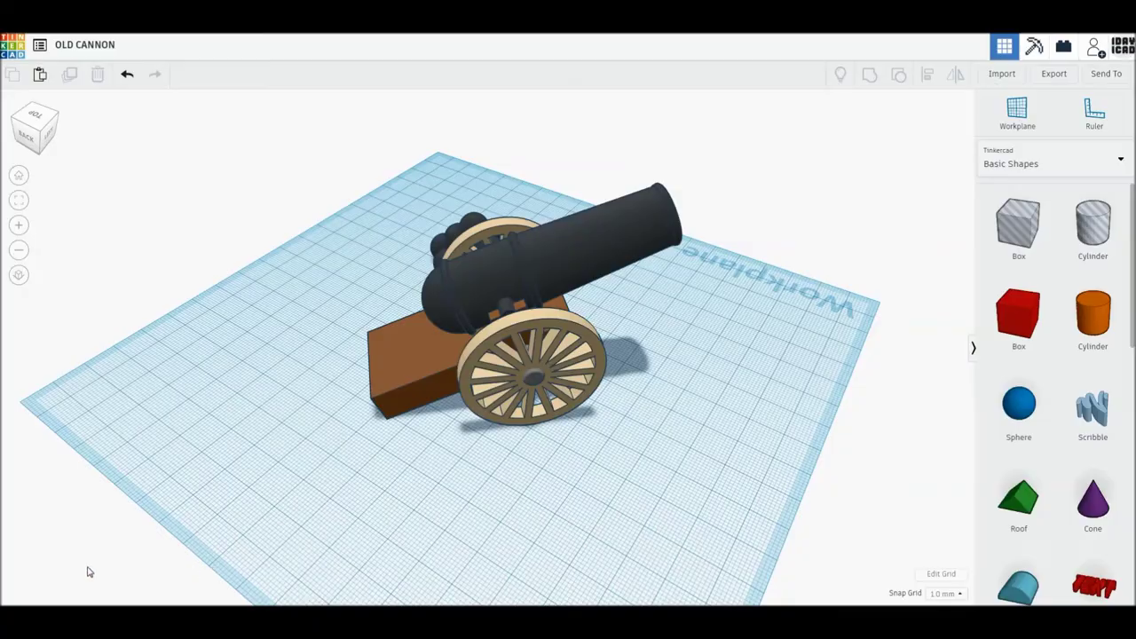
Orbit and zoom around the finished cannon model
mouse_move(25, 582)
right_down()
mouse_move(393, 586)
mouse_move(194, 584)
right_up()
right_drag(13, 591, 408, 581)
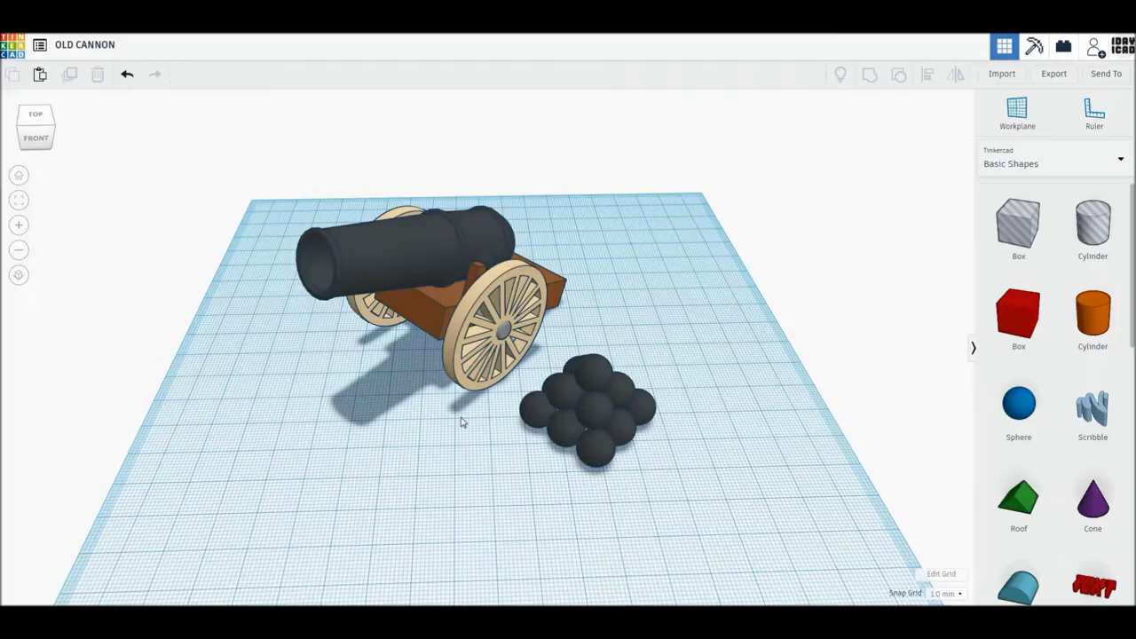
scroll(461, 423, up, 2)
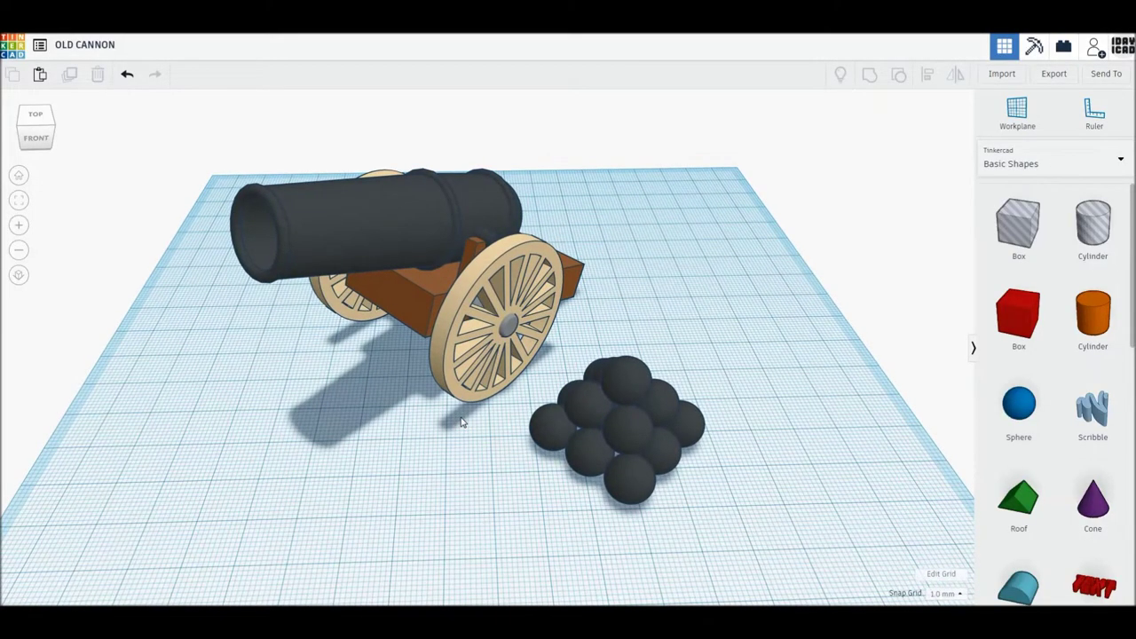
scroll(461, 422, up, 2)
scroll(471, 434, up, 1)
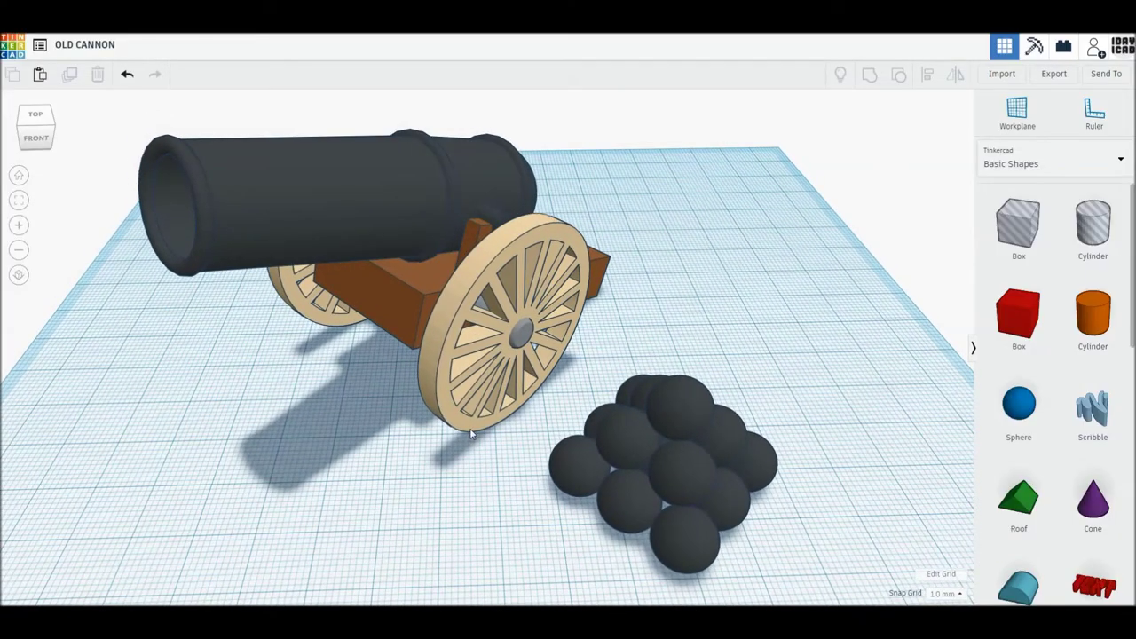
right_drag(395, 538, 452, 535)
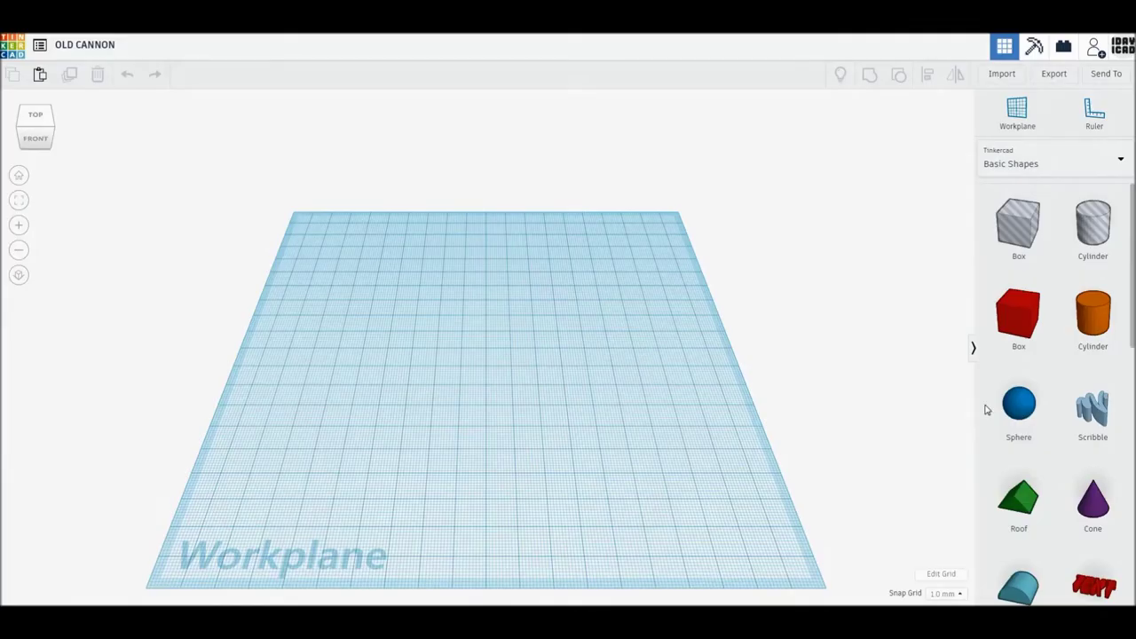
Place a sphere, cylinder and cone in a row, select all three and fit them in view
drag(1019, 404, 455, 393)
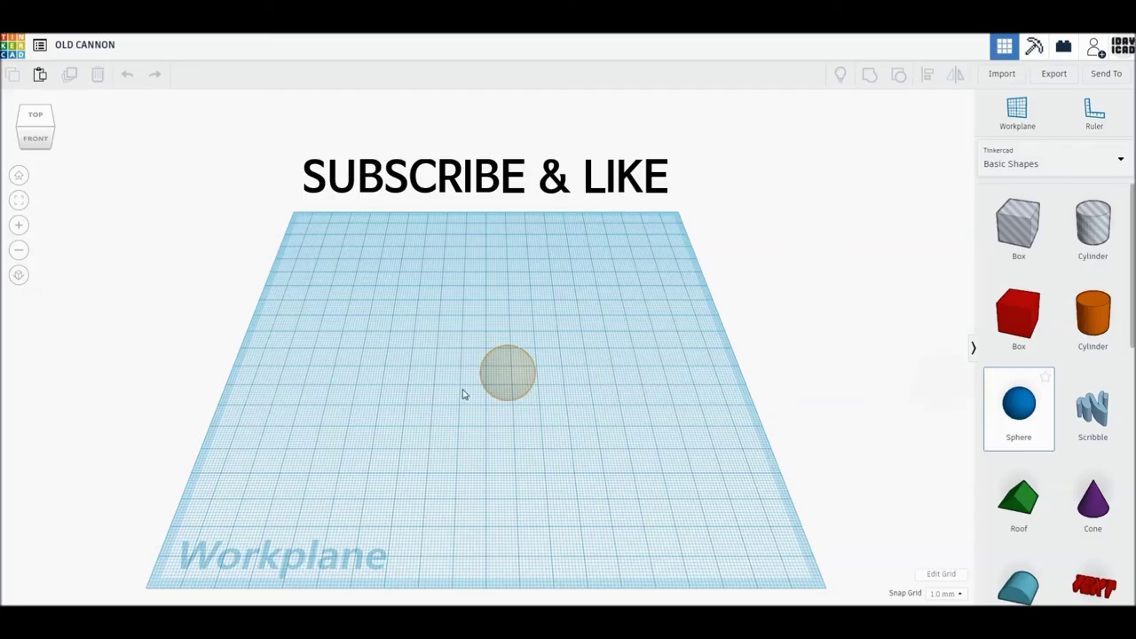
click(455, 393)
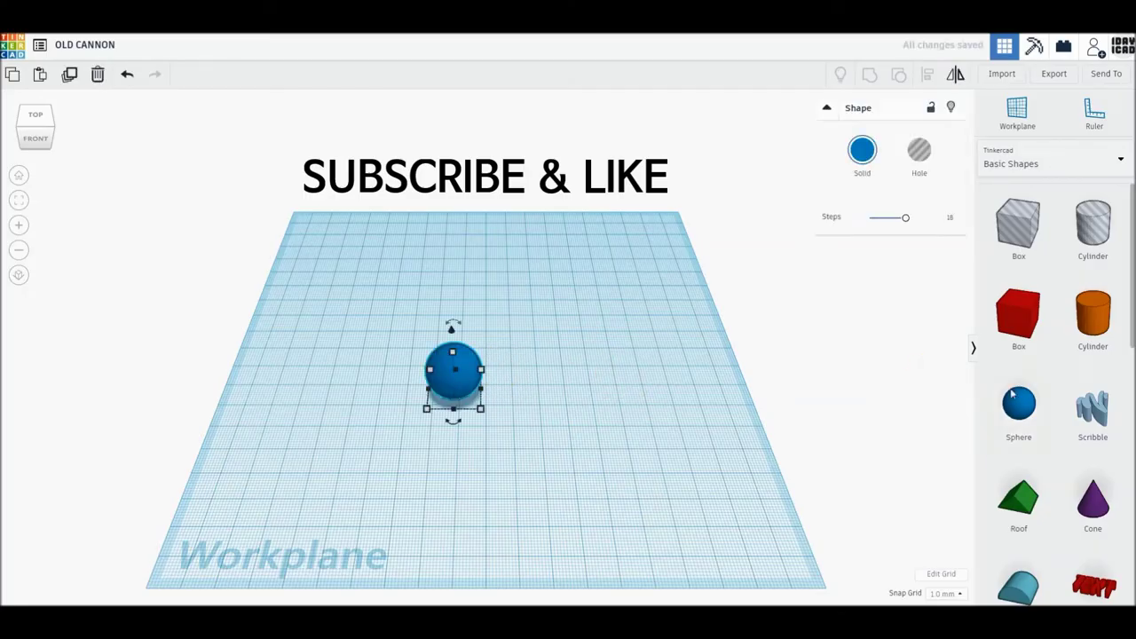
click(1084, 336)
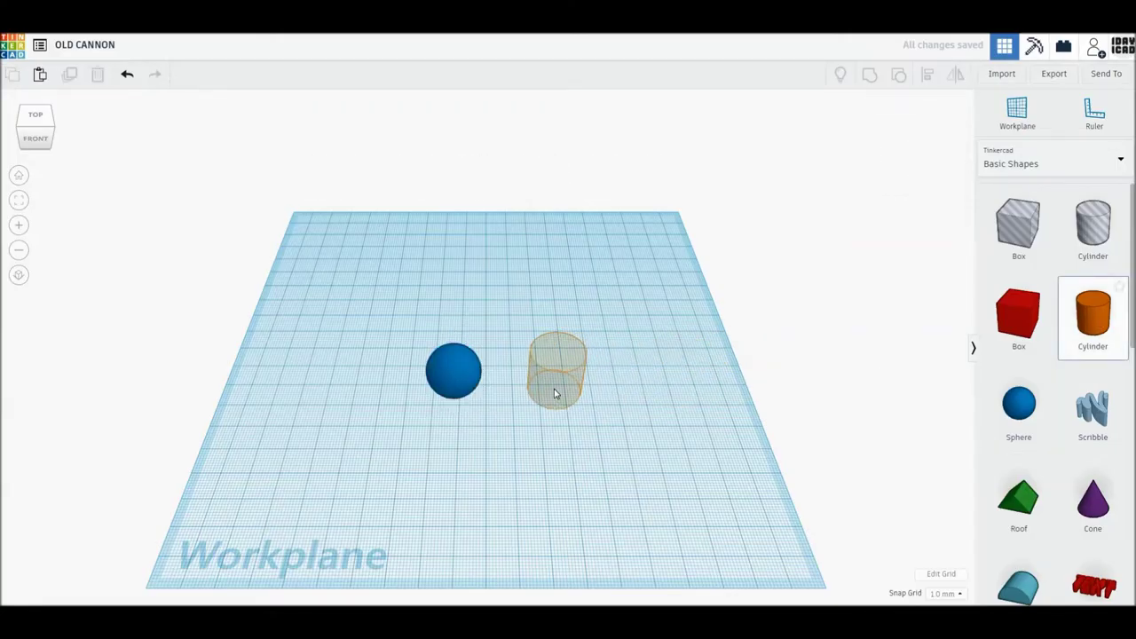
click(555, 393)
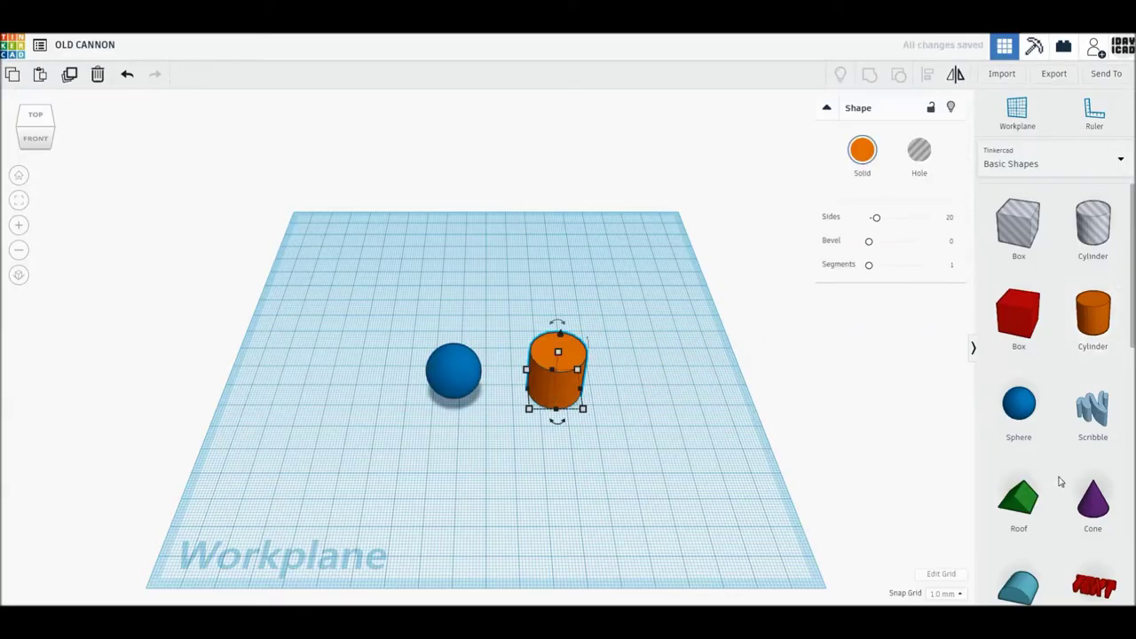
click(1092, 501)
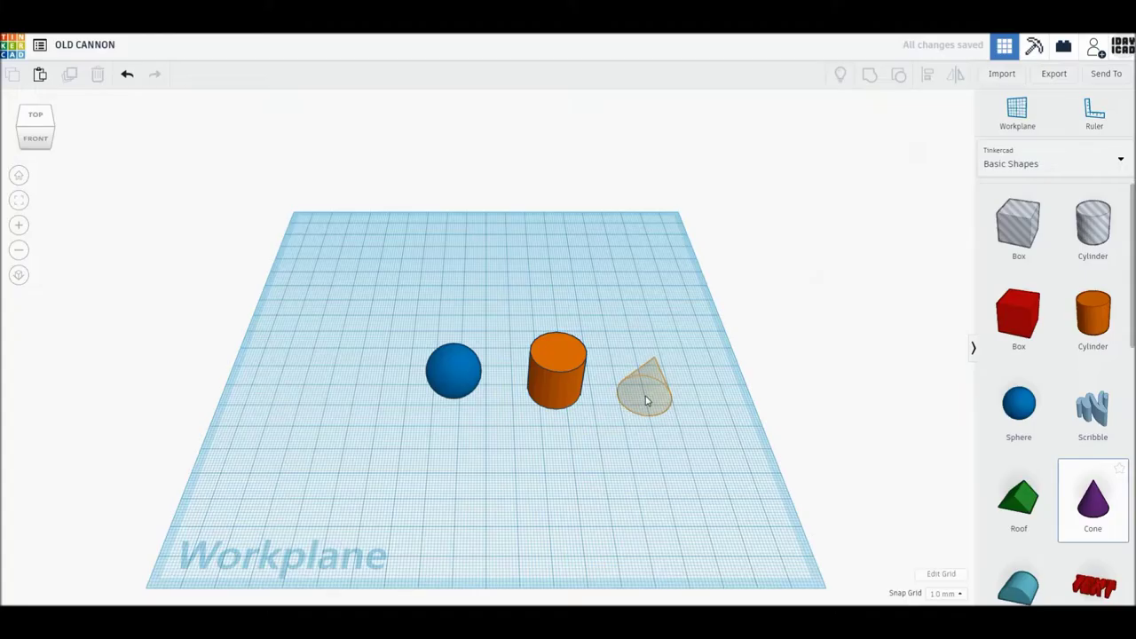
click(647, 400)
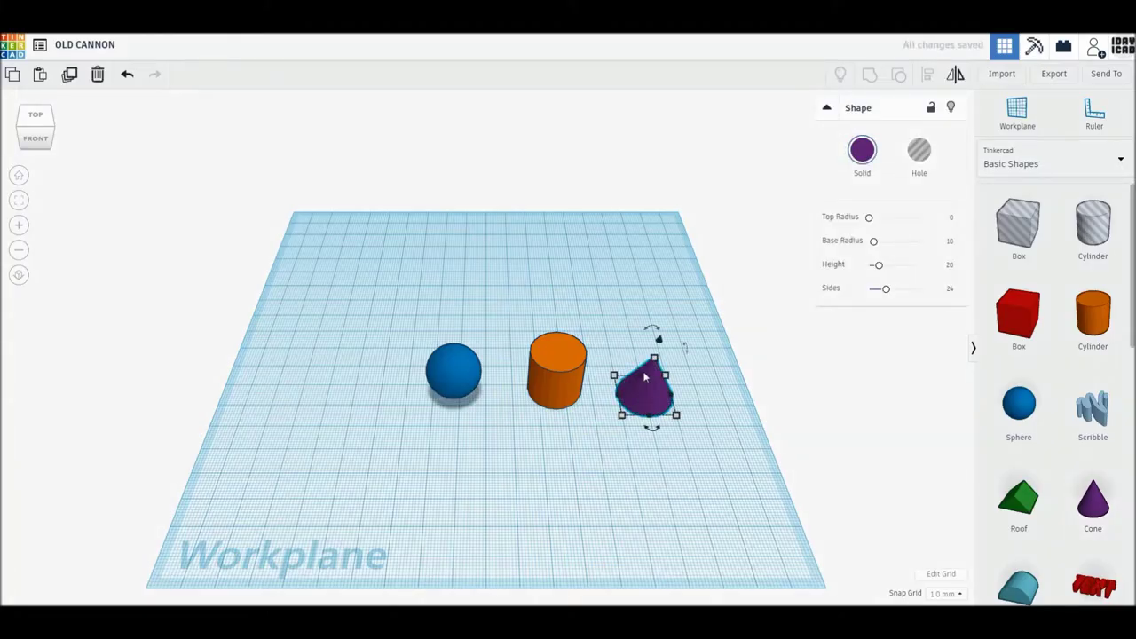
drag(335, 293, 756, 479)
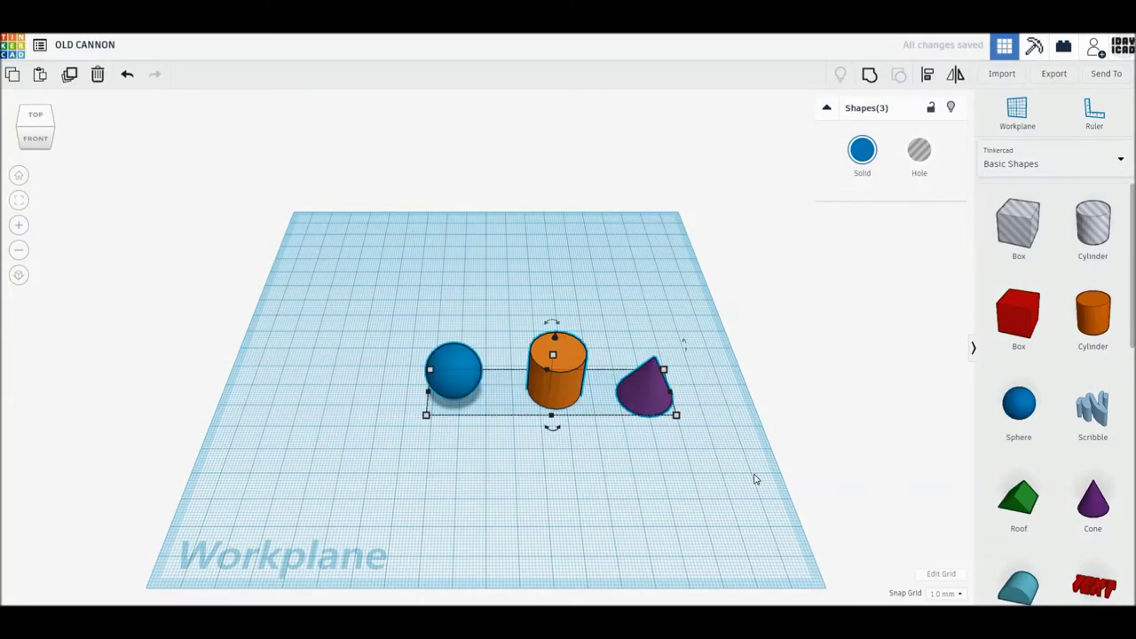
click(18, 202)
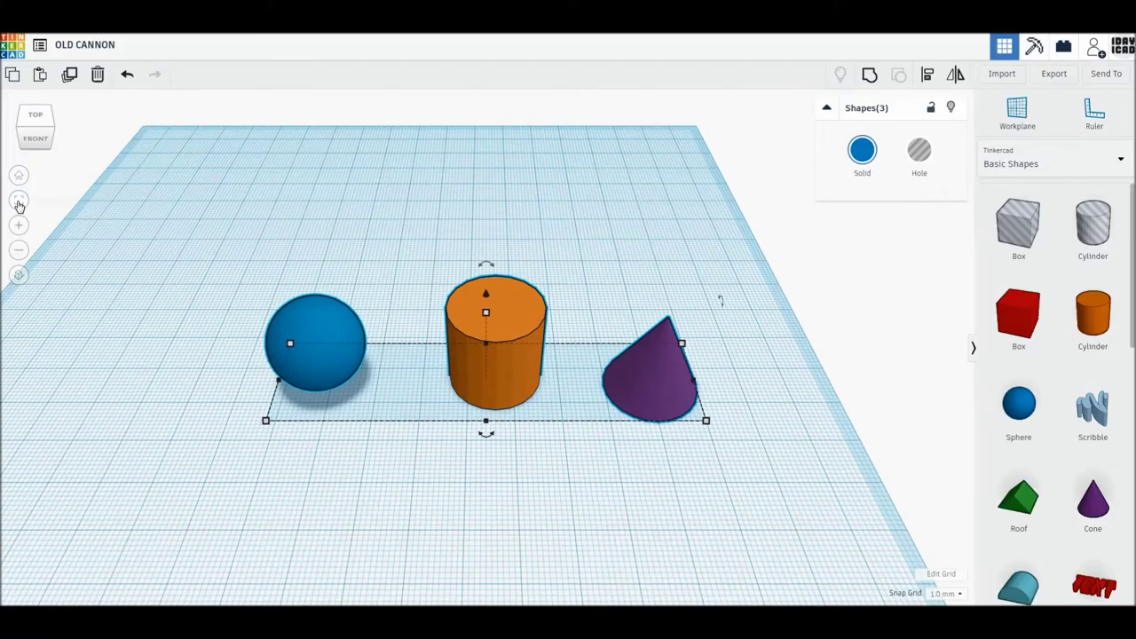
Give the sphere 24 steps and the orange cylinder 48 sides
scroll(328, 411, up, 2)
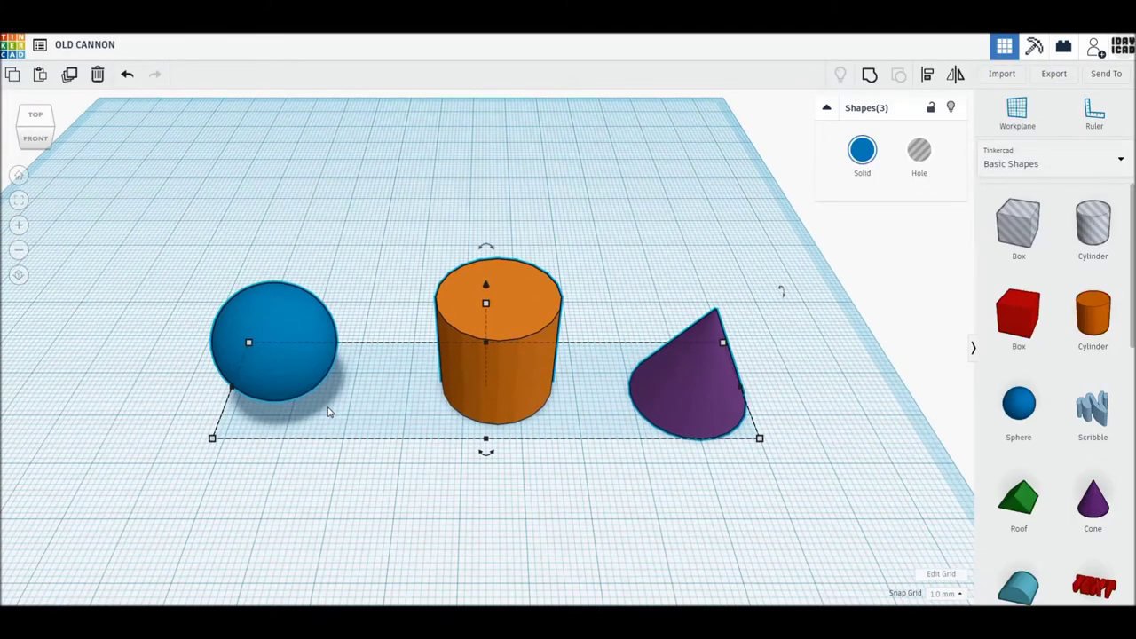
click(322, 498)
click(286, 376)
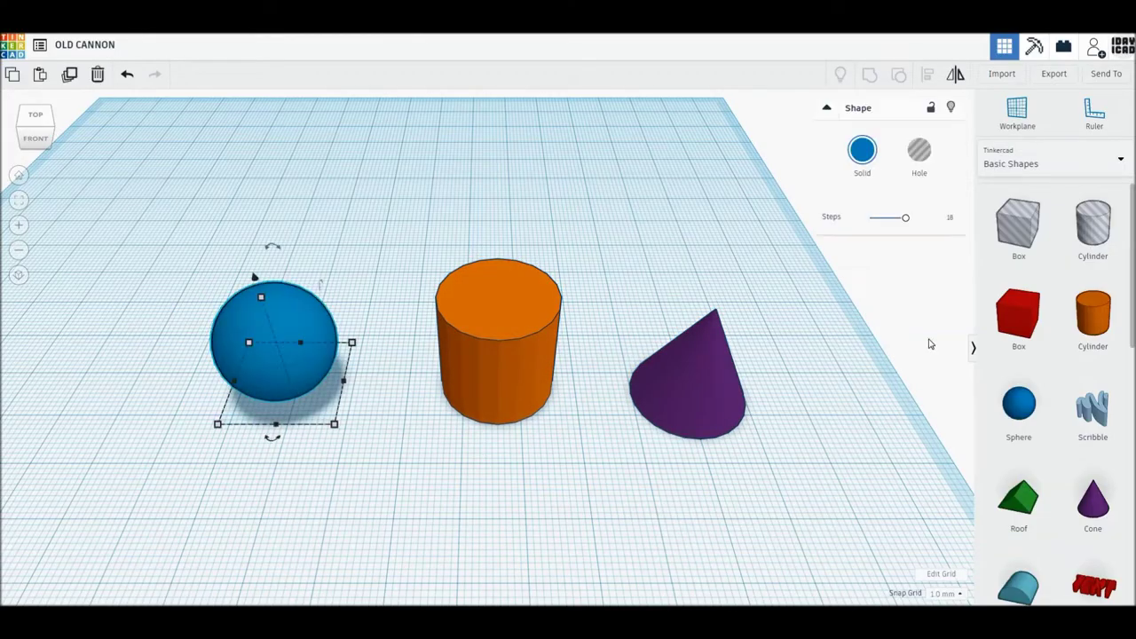
drag(906, 218, 946, 222)
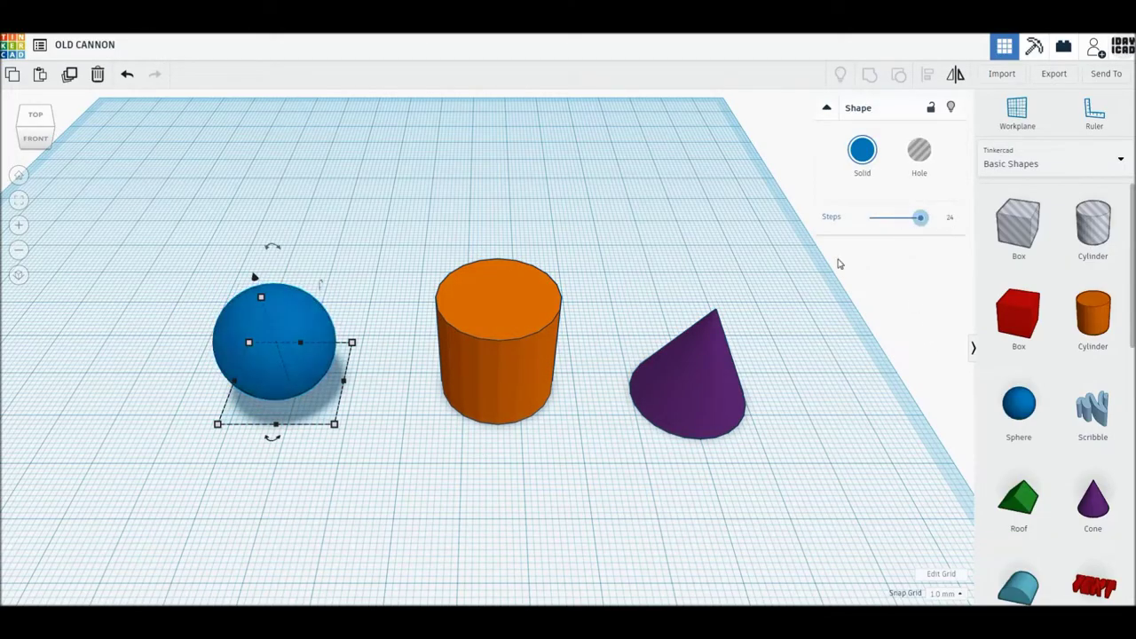
click(534, 340)
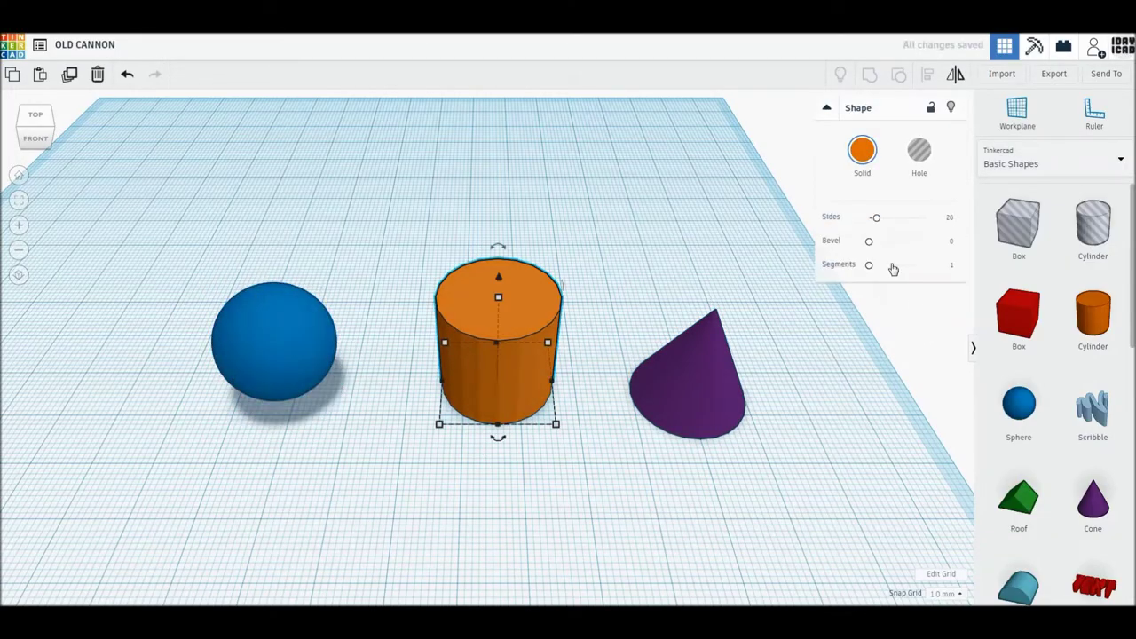
click(948, 218)
text(48)
key(Return)
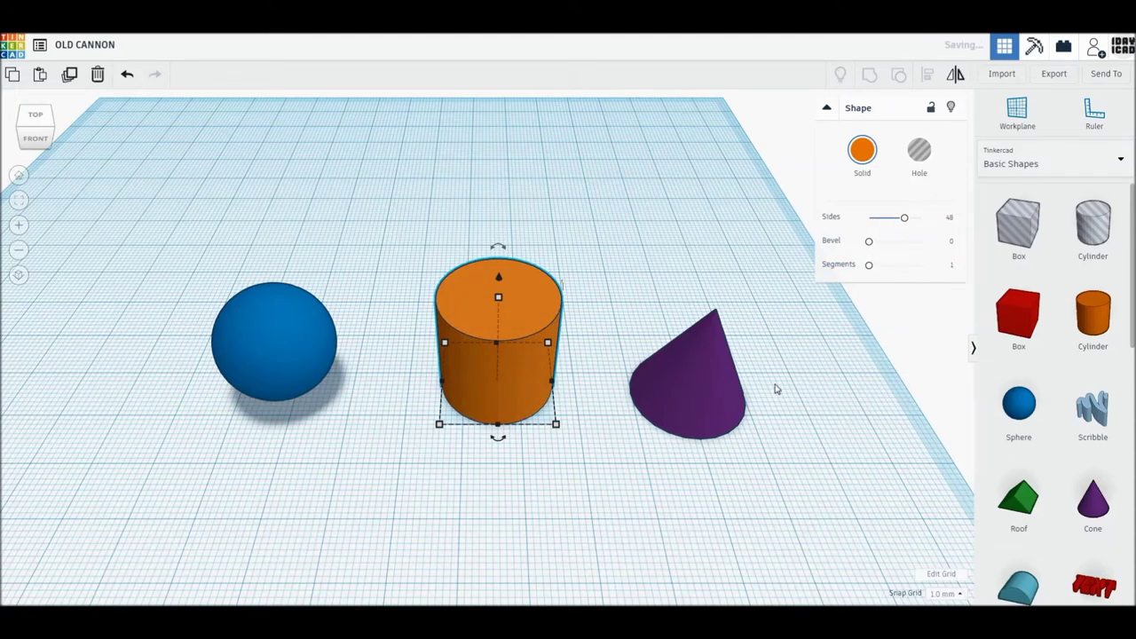
Set the cone to 48 sides, top radius 8 and height 40
click(709, 396)
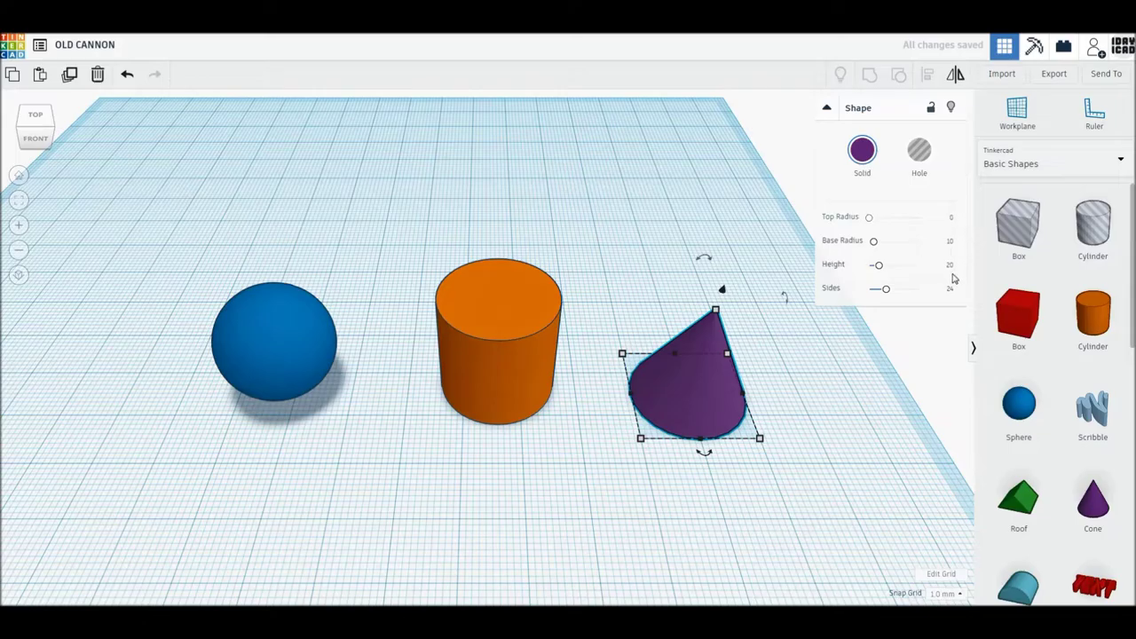
click(950, 289)
key(Return)
click(952, 220)
text(8)
key(Return)
click(760, 353)
text(40)
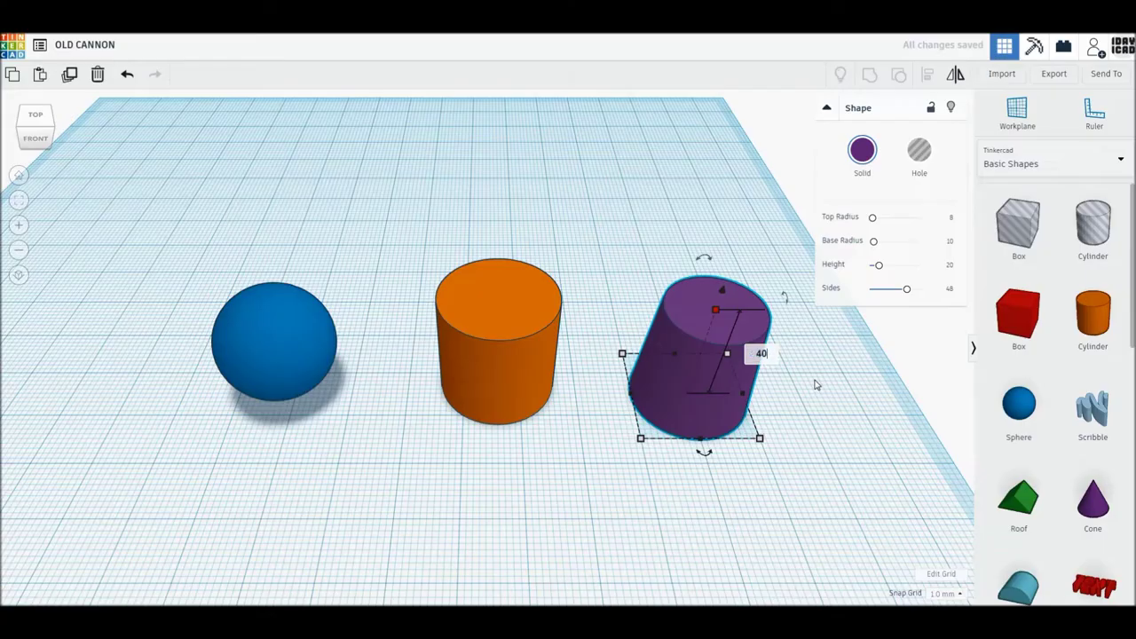
key(Return)
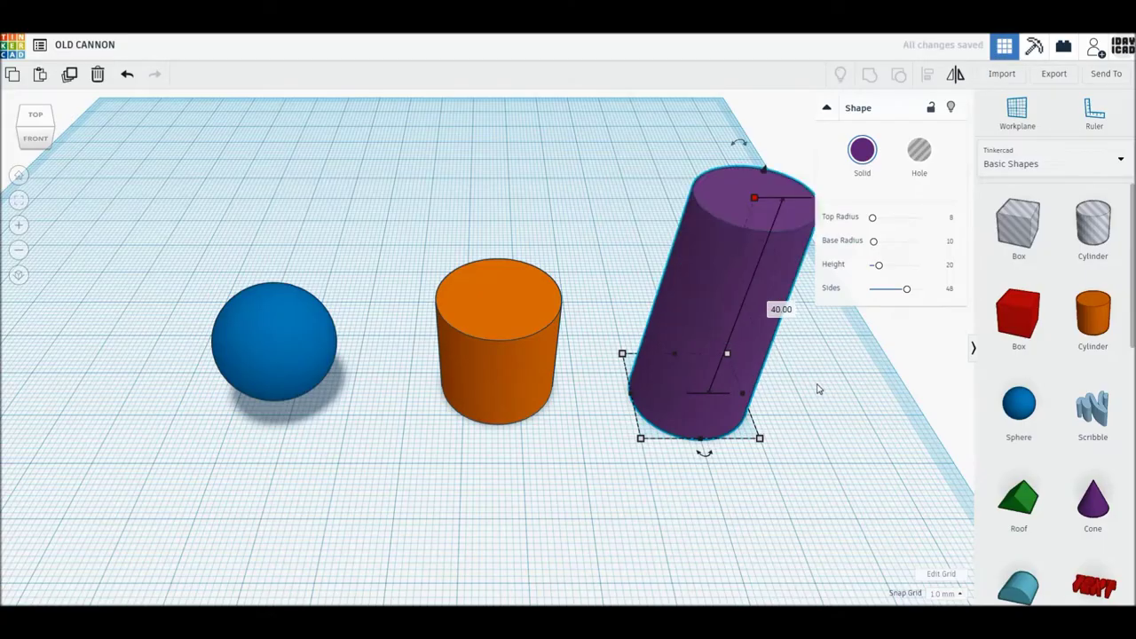
Fit all shapes in view and select the sphere and orange cylinder
key(f)
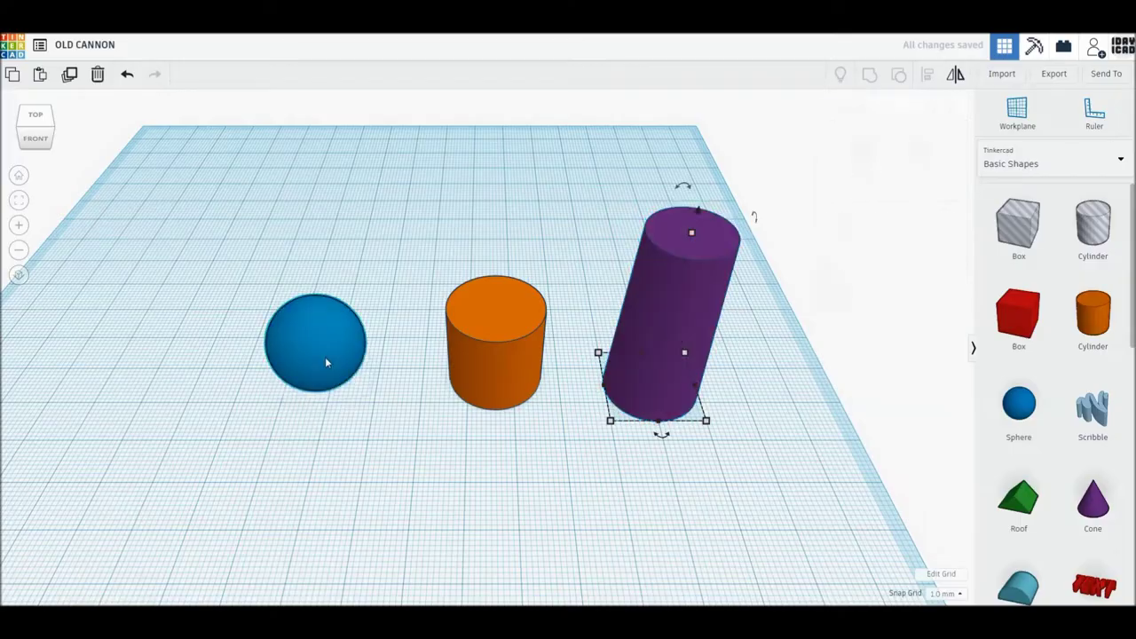
click(321, 360)
click(476, 364)
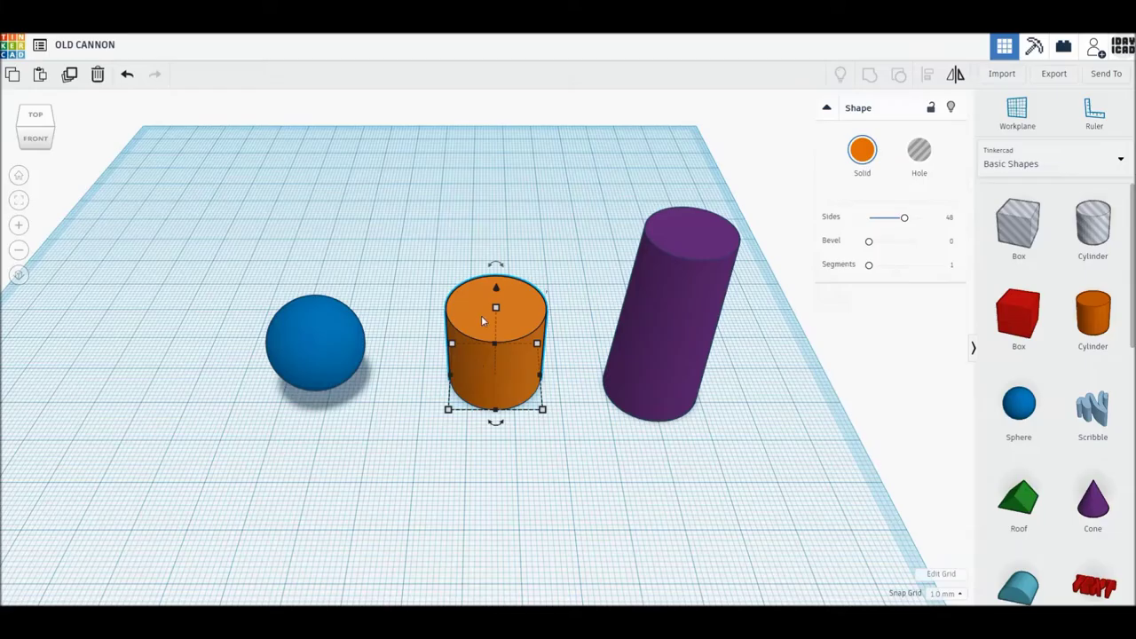
Lift the orange cylinder, then raise the purple cylinder to an elevation of 30
drag(497, 291, 498, 250)
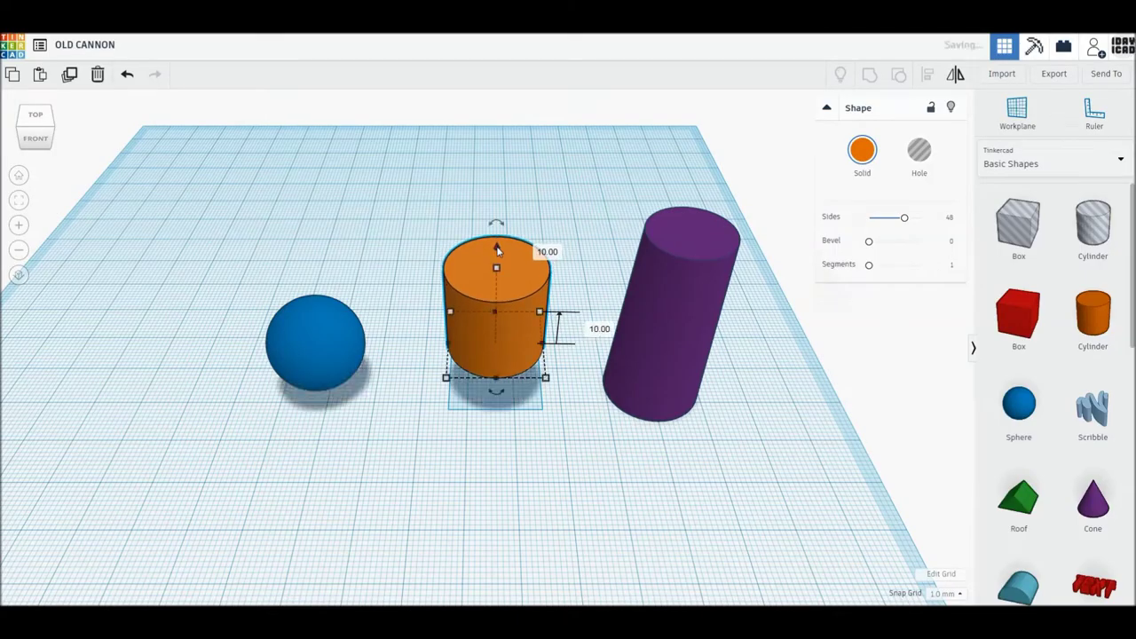
middle_drag(751, 370, 719, 432)
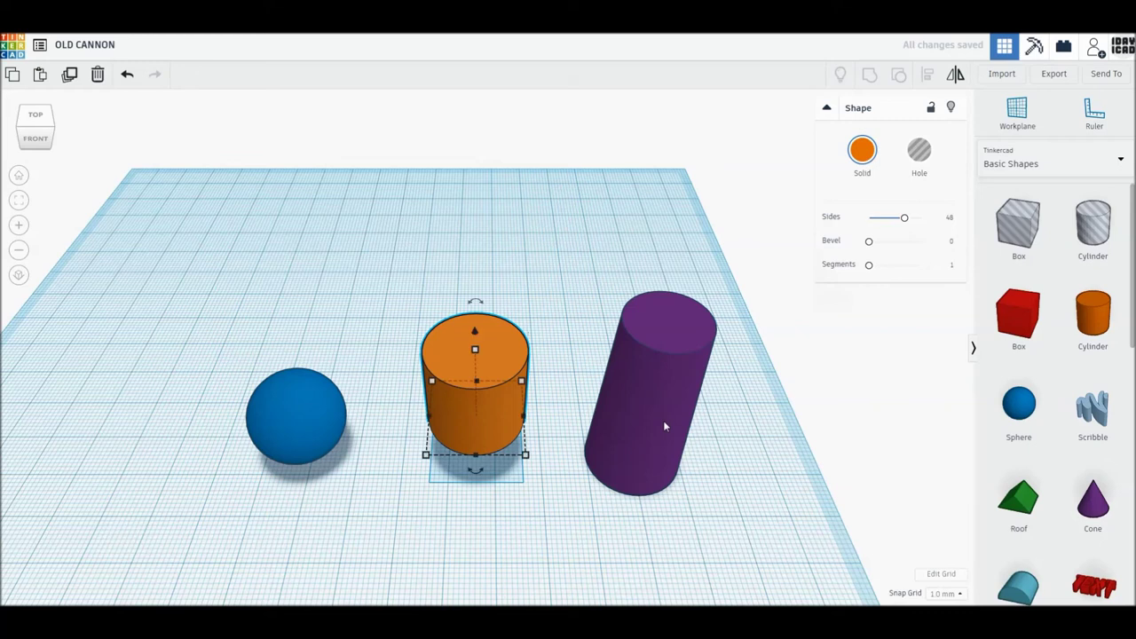
click(663, 420)
drag(674, 298, 687, 222)
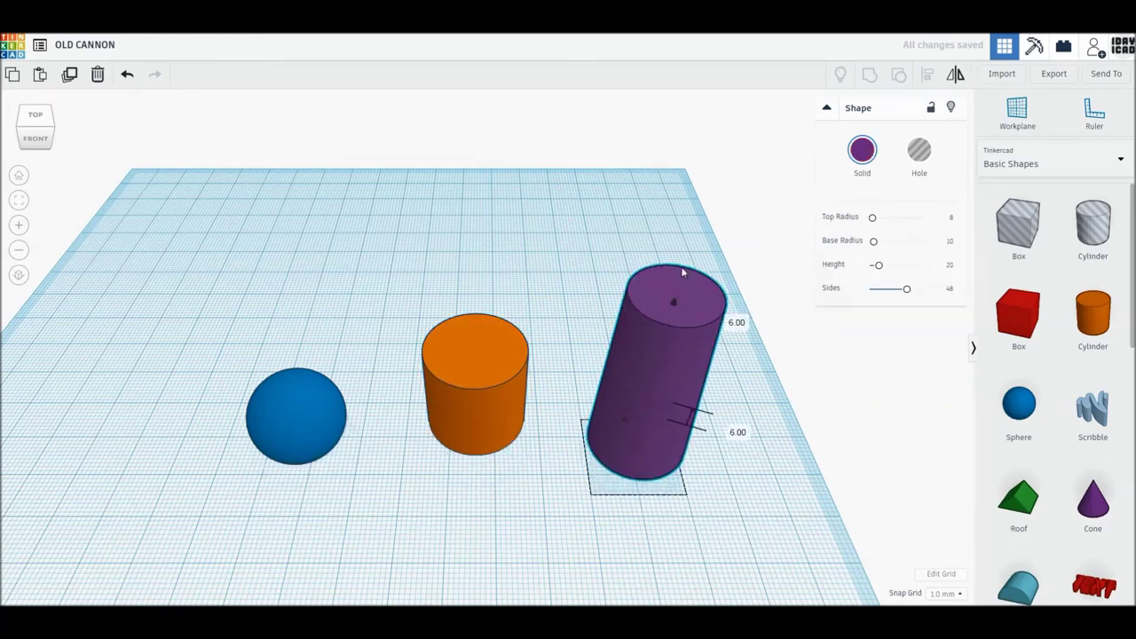
click(736, 414)
text(30)
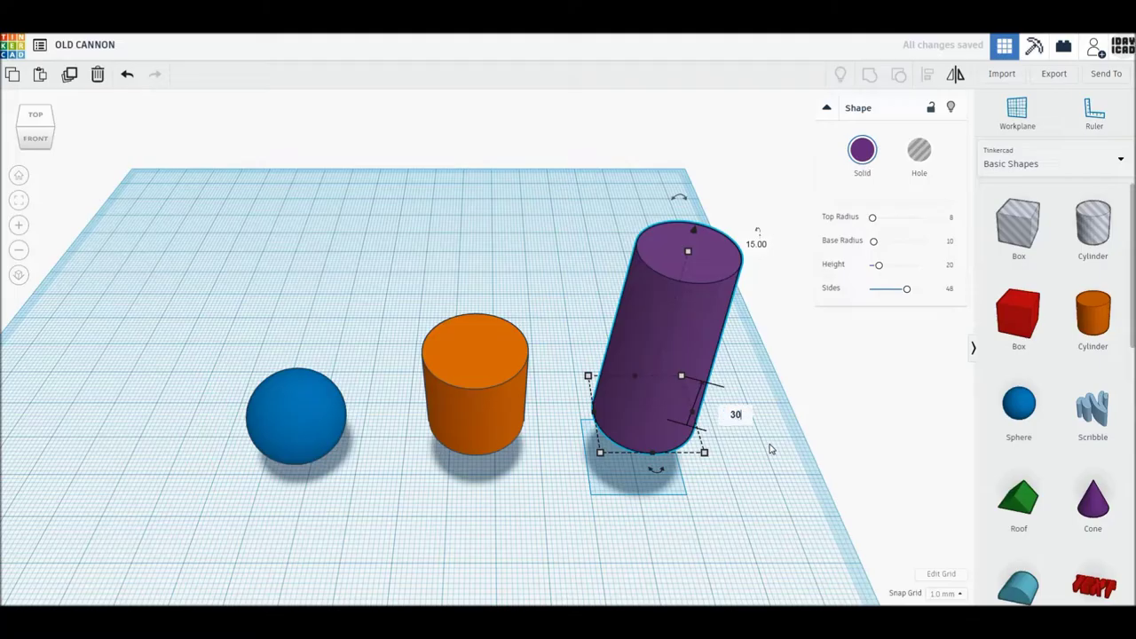
key(Return)
Centre-align the sphere and both cylinders on both axes into one column
drag(192, 250, 797, 533)
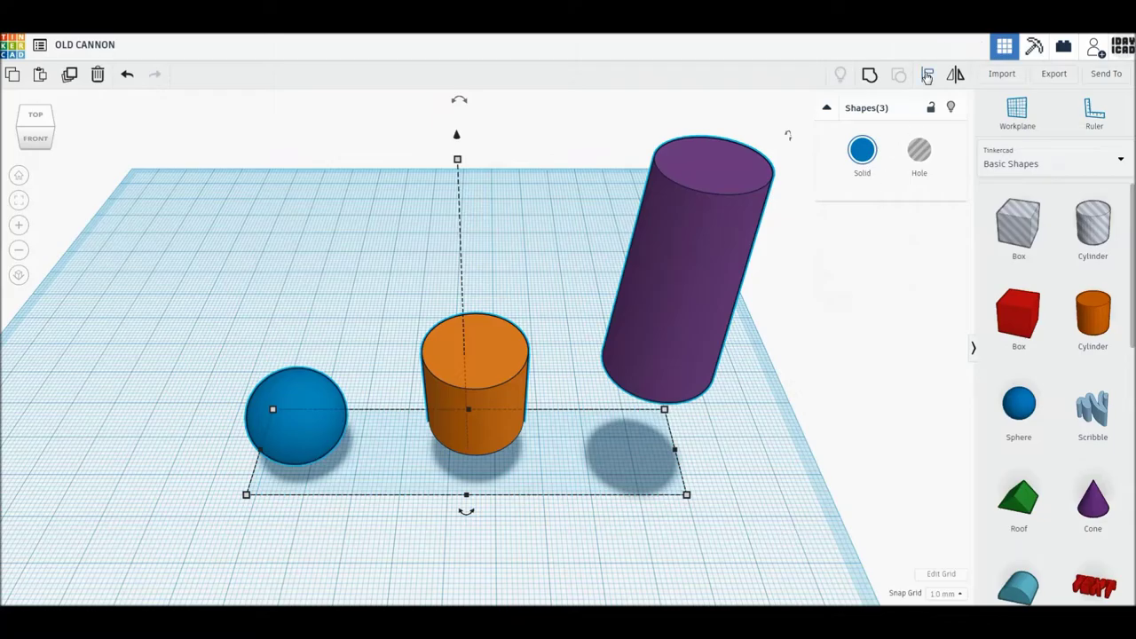
click(927, 77)
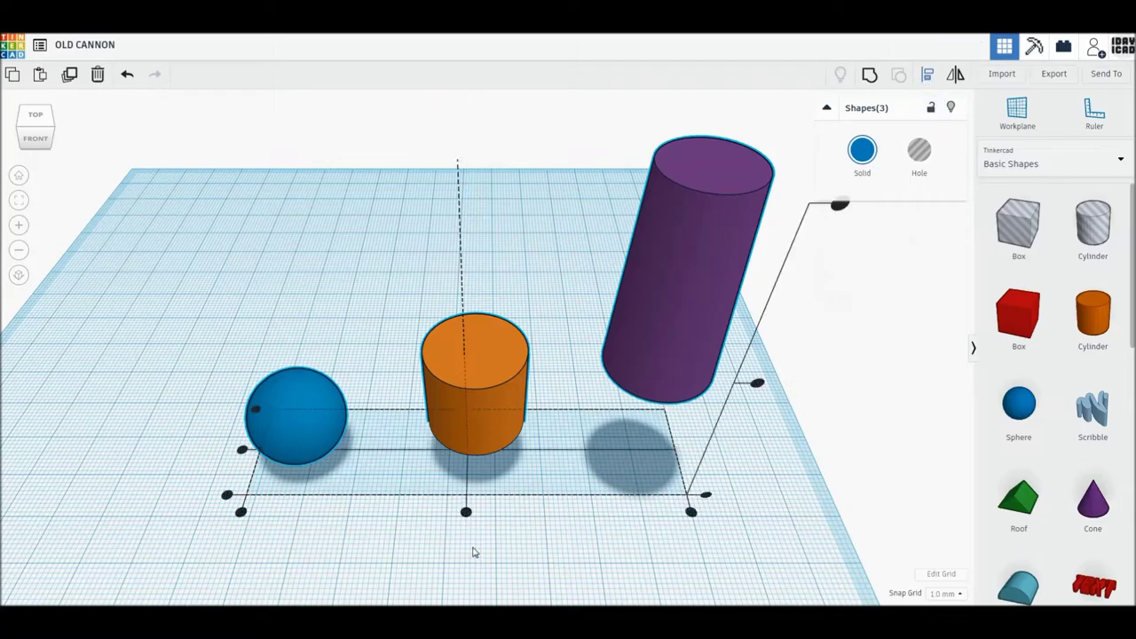
click(466, 514)
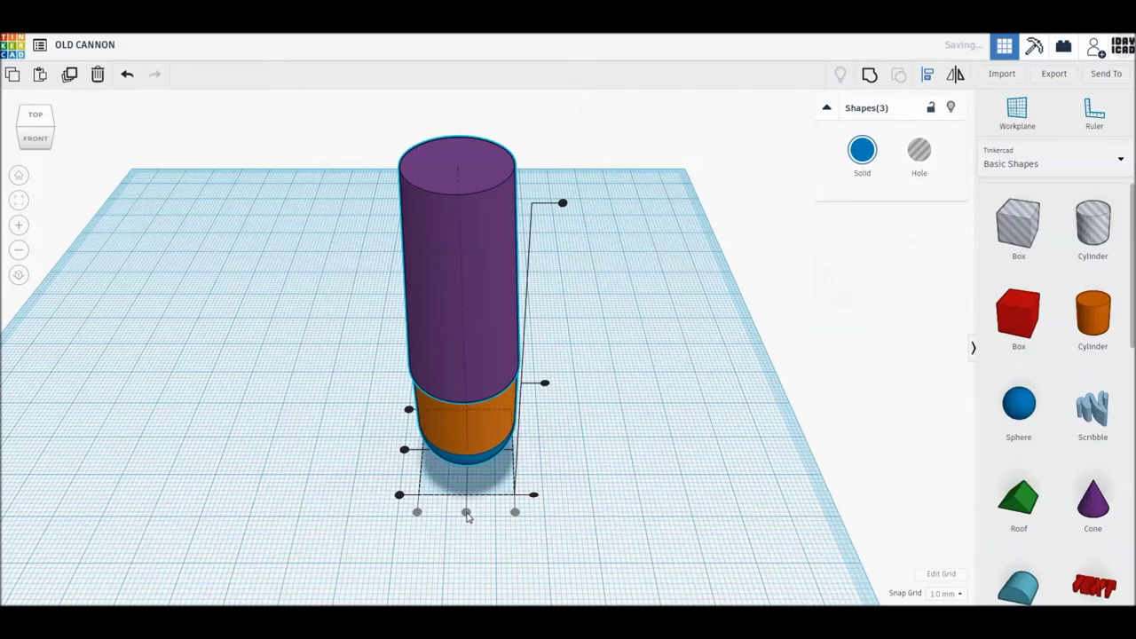
click(404, 451)
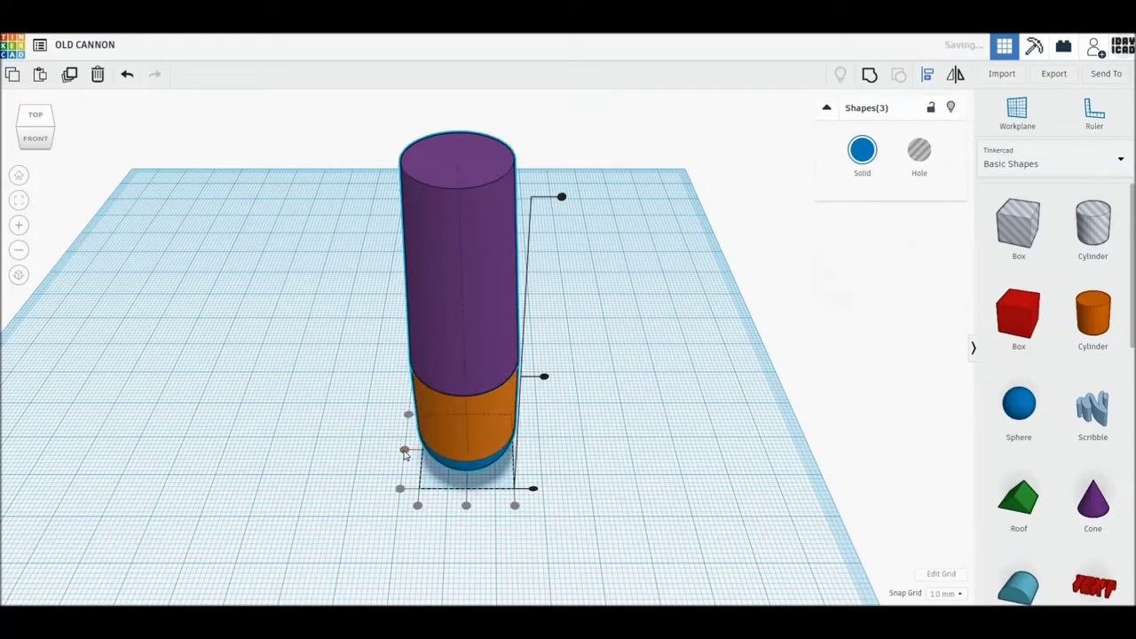
click(648, 453)
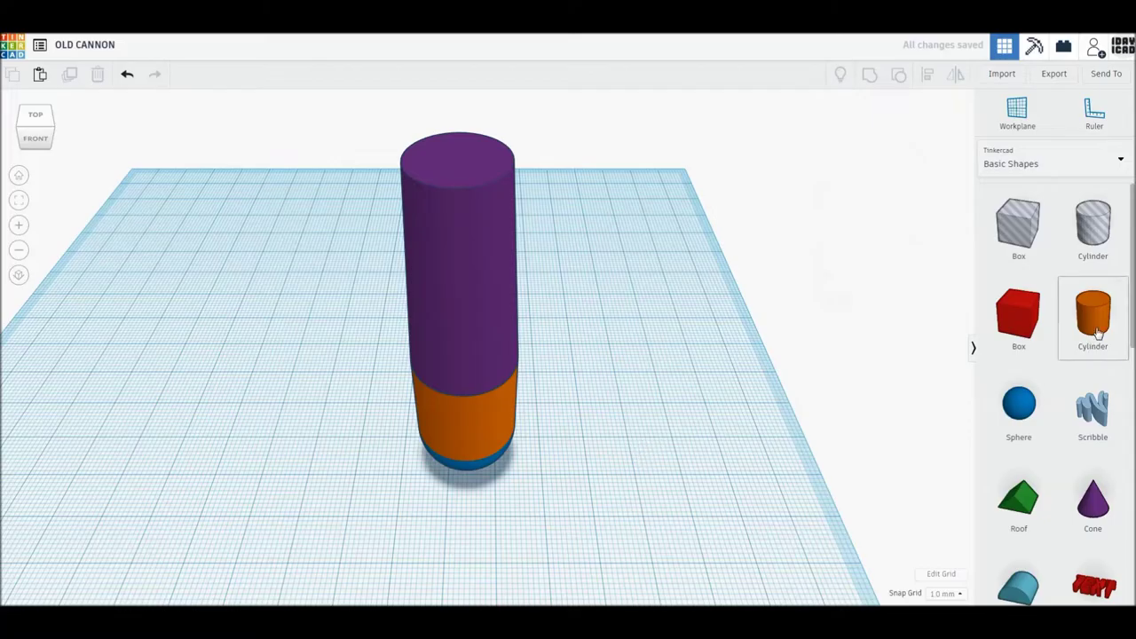
Add a new cylinder beside the cannon sized 4 × 4 × 30 mm
drag(1099, 324, 633, 448)
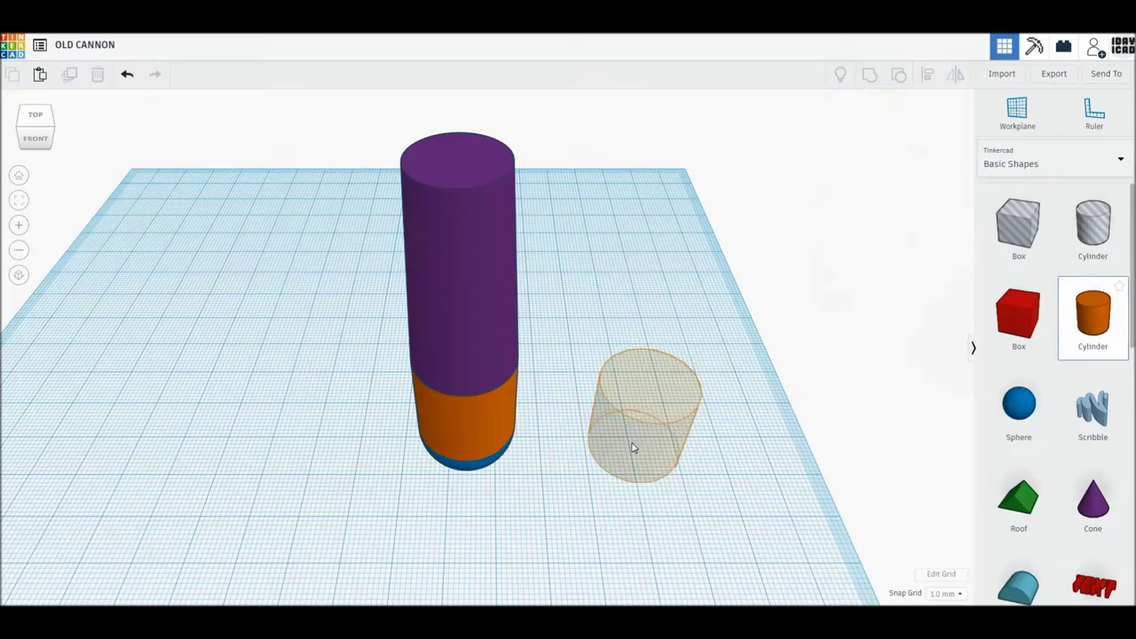
click(633, 448)
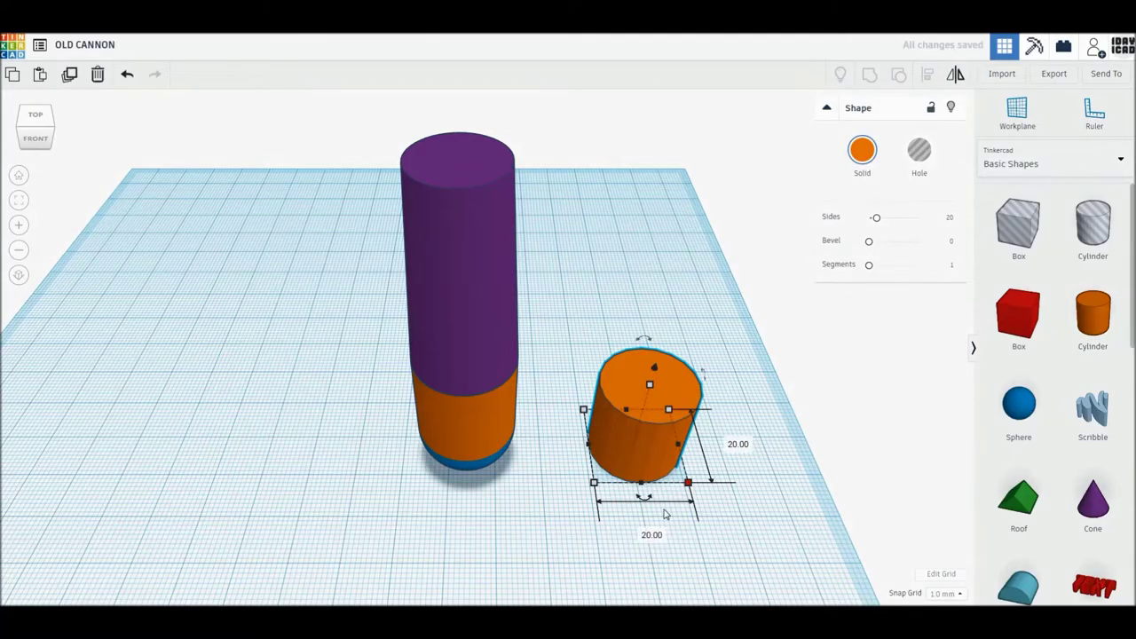
click(651, 535)
text(40)
key(Return)
click(703, 535)
text(4)
key(Tab)
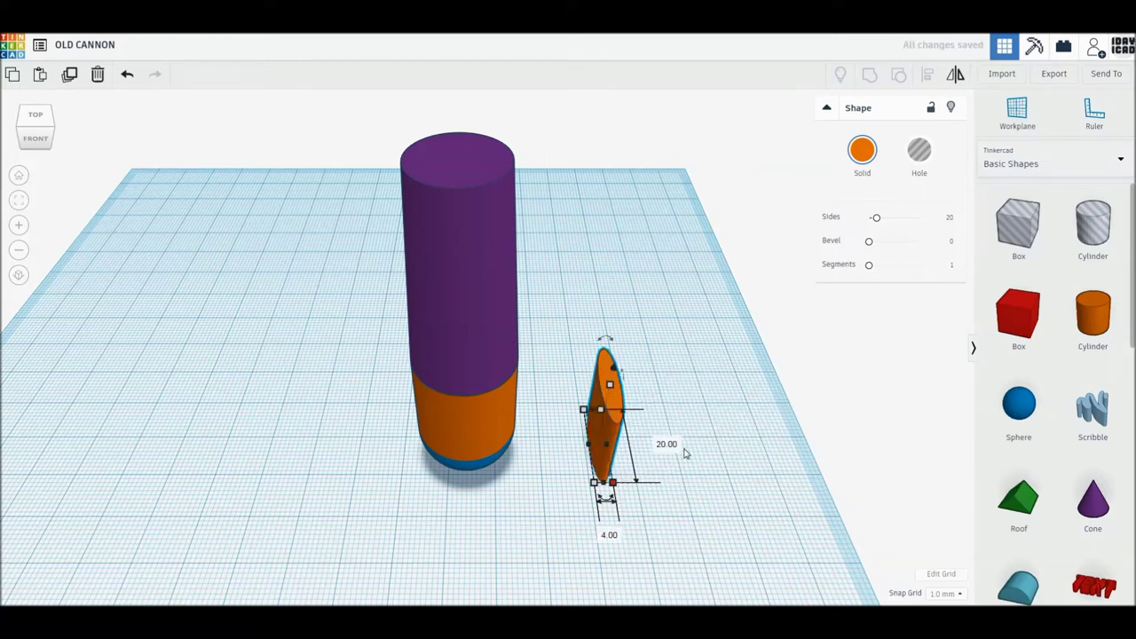
text(4)
key(Return)
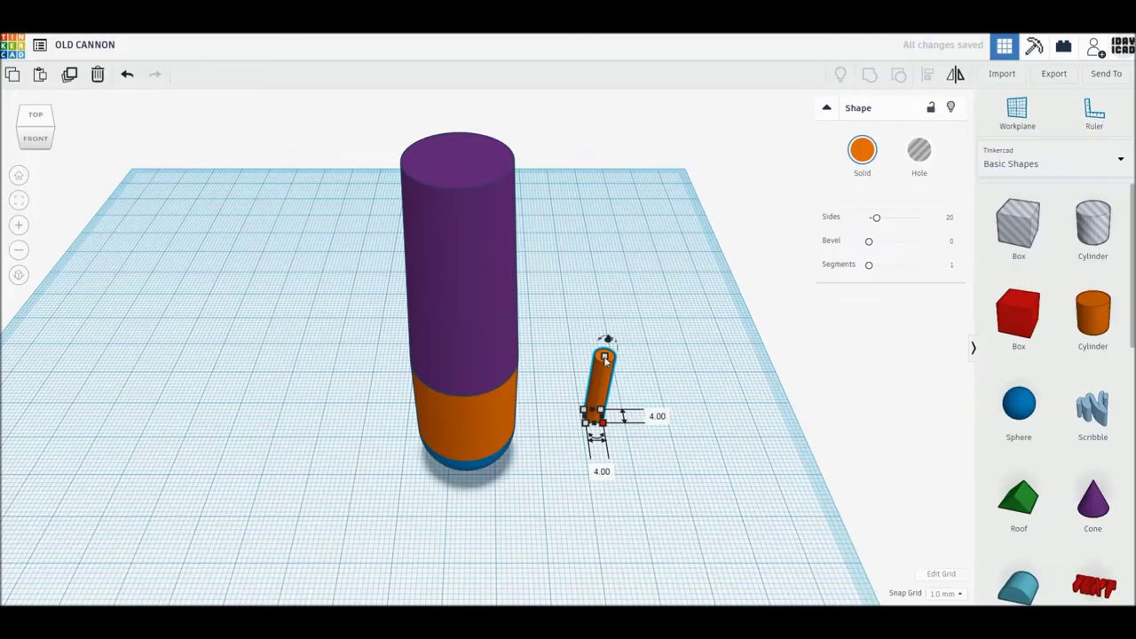
click(654, 387)
text(30)
key(Return)
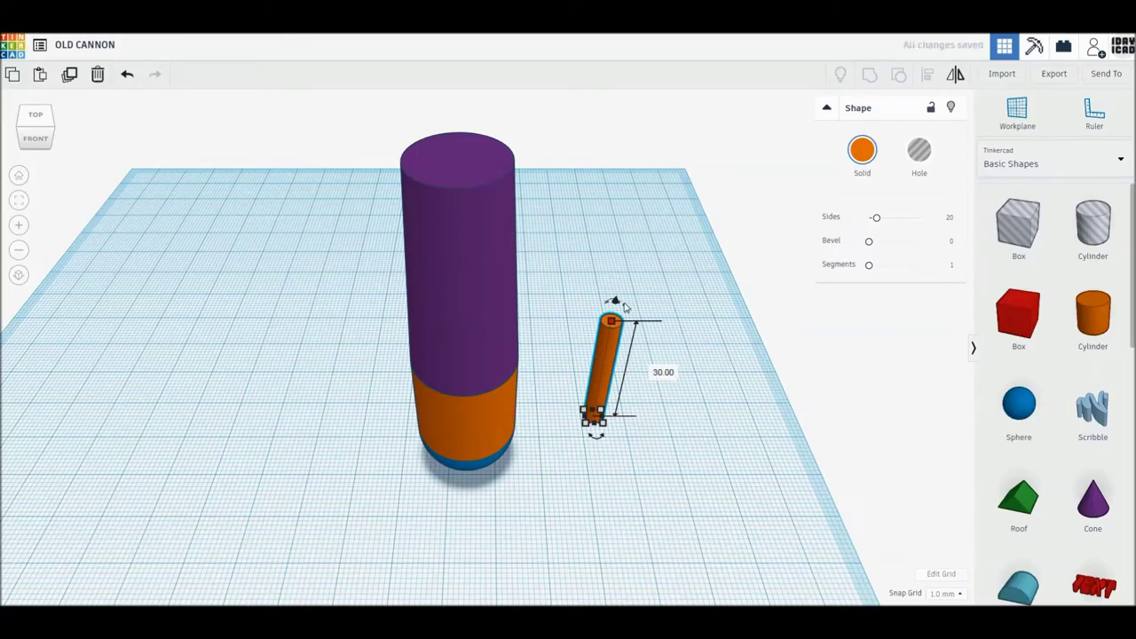
Rotate the rod -90° to lie flat and centre it with the cannon body
drag(610, 302, 659, 366)
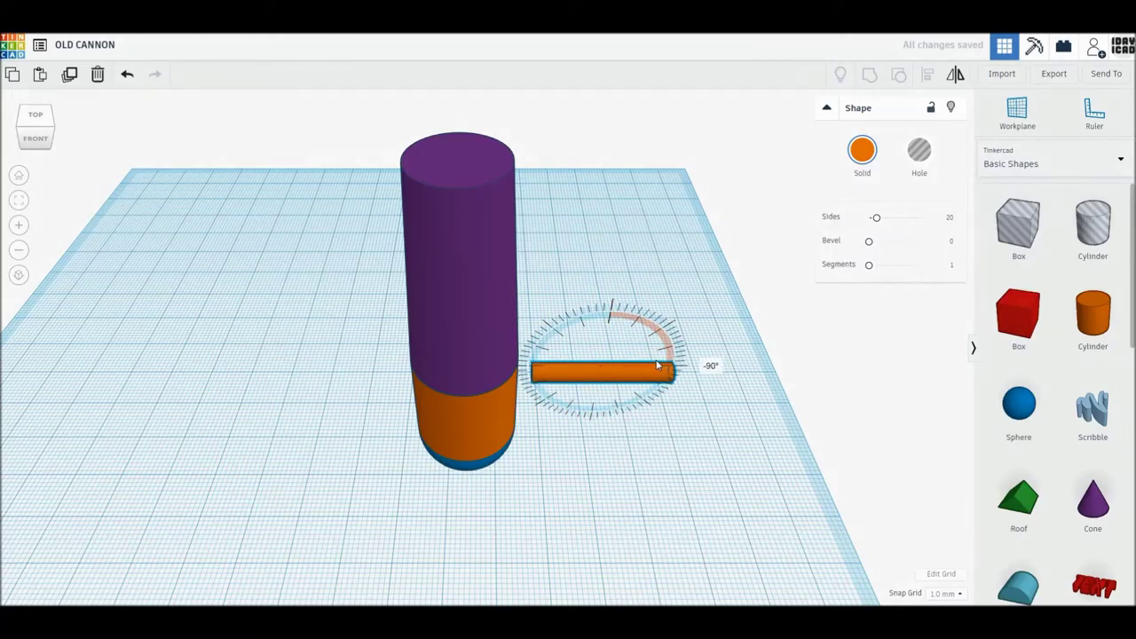
drag(659, 366, 659, 366)
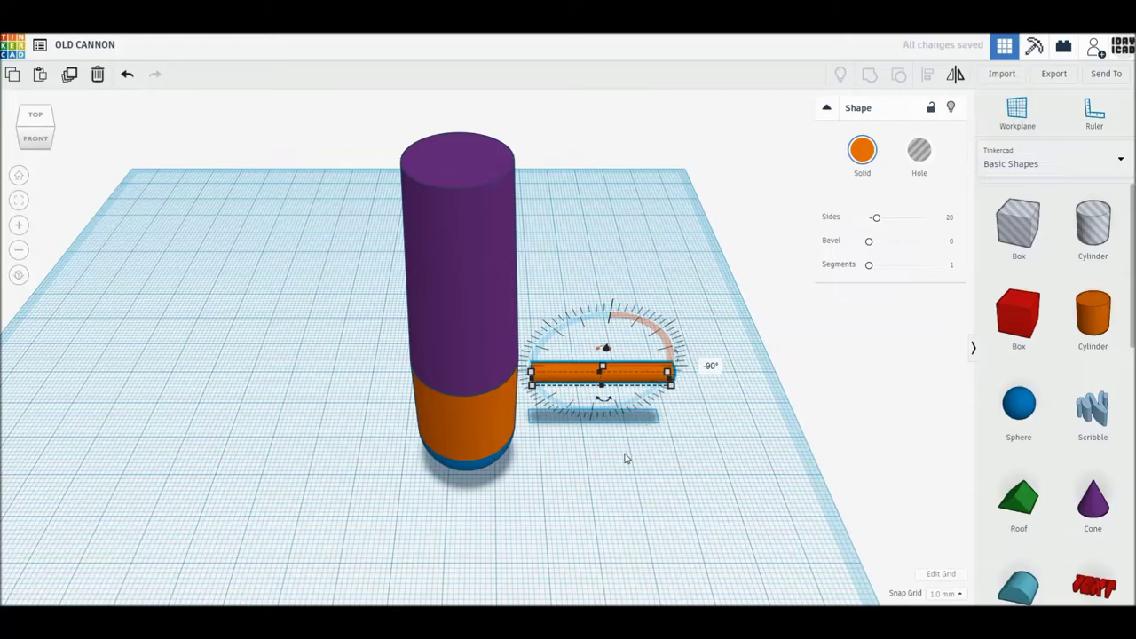
drag(295, 199, 695, 537)
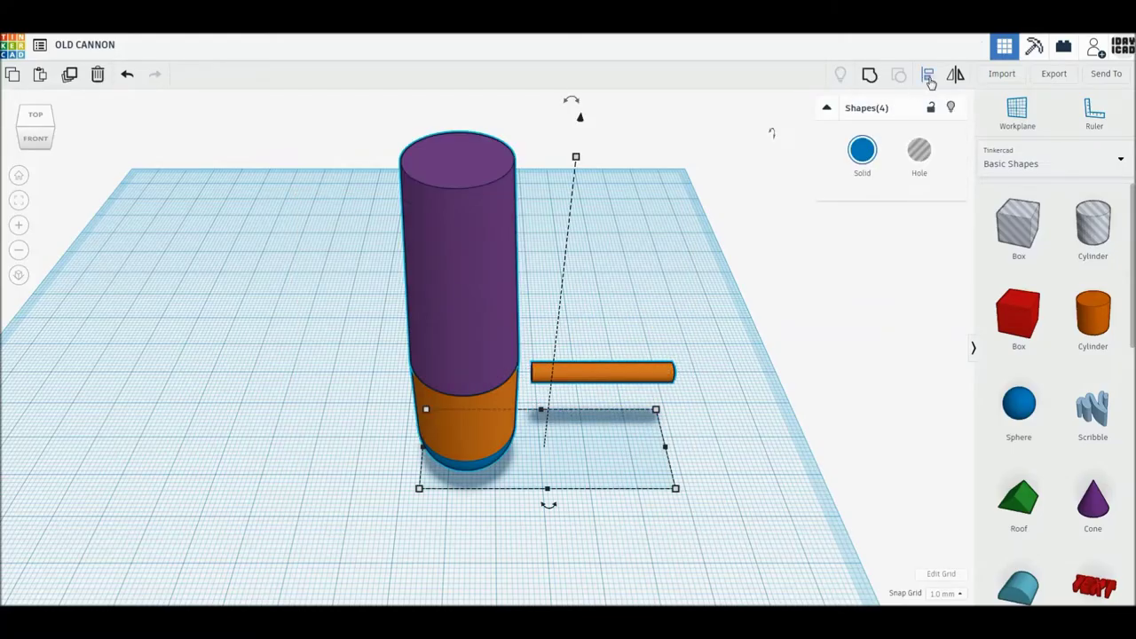
key(l)
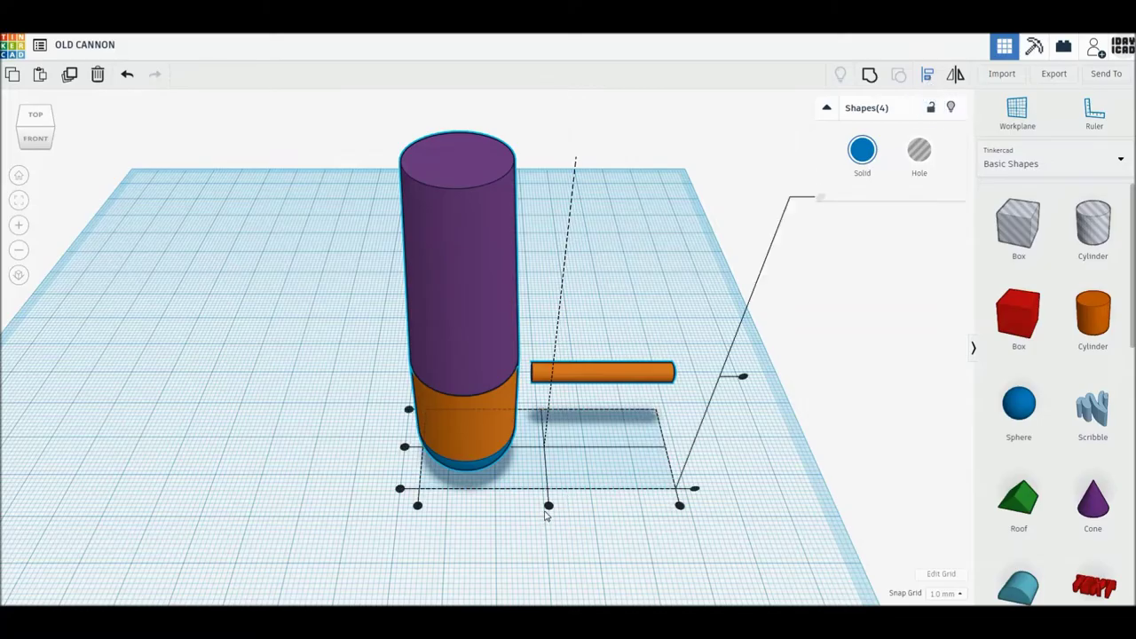
click(549, 506)
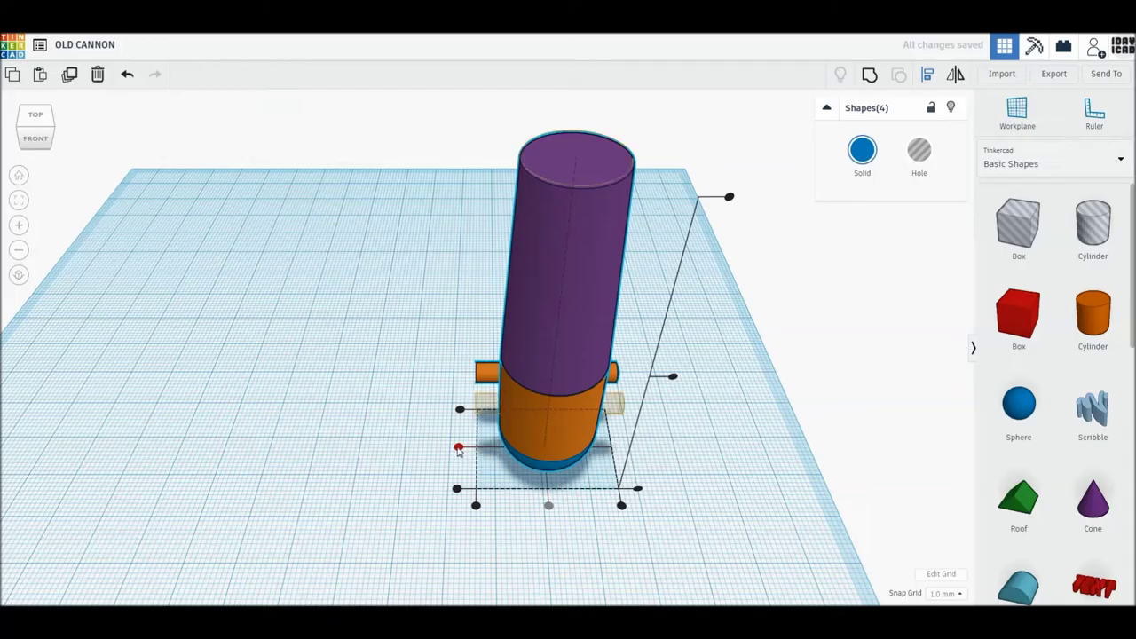
click(458, 448)
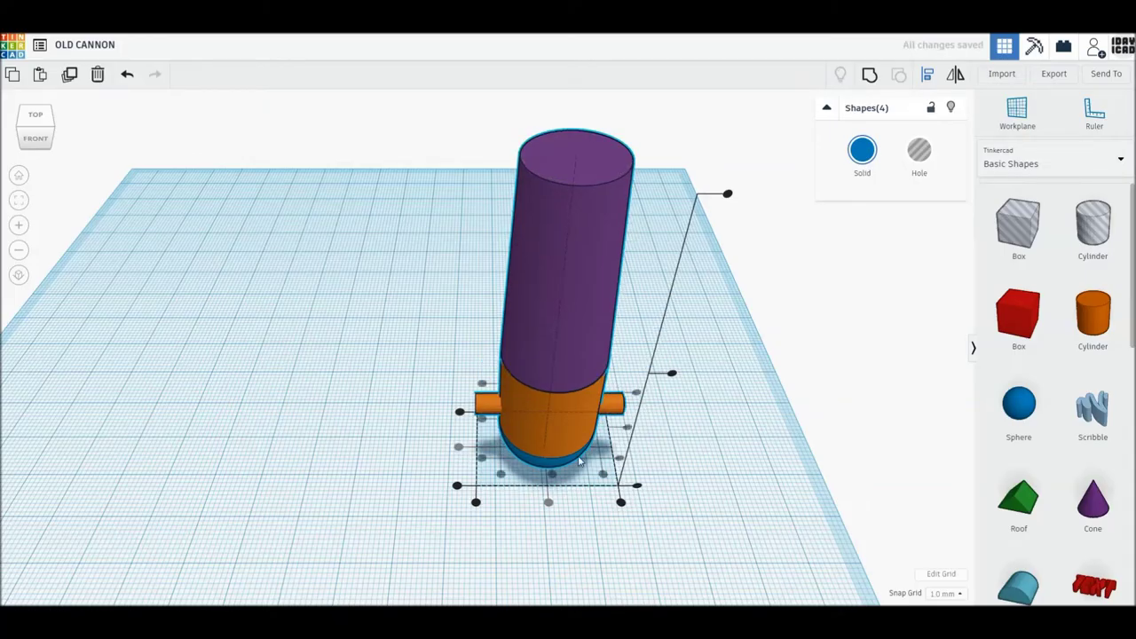
click(685, 472)
Move the cannon body and axle together as a group
drag(380, 284, 629, 480)
drag(550, 442, 487, 430)
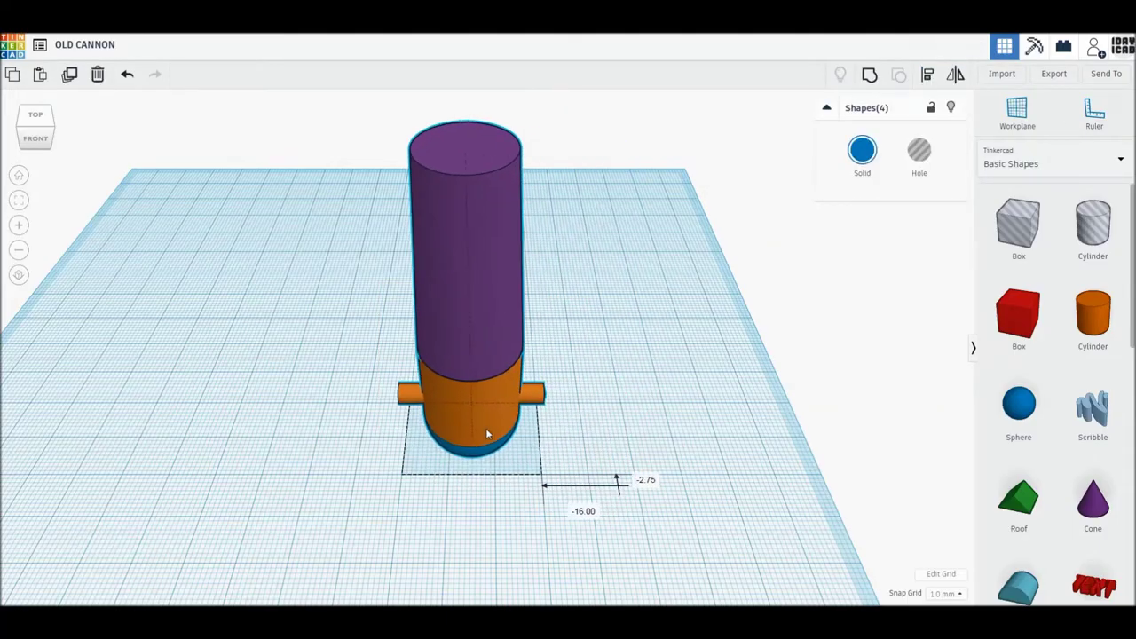
click(611, 435)
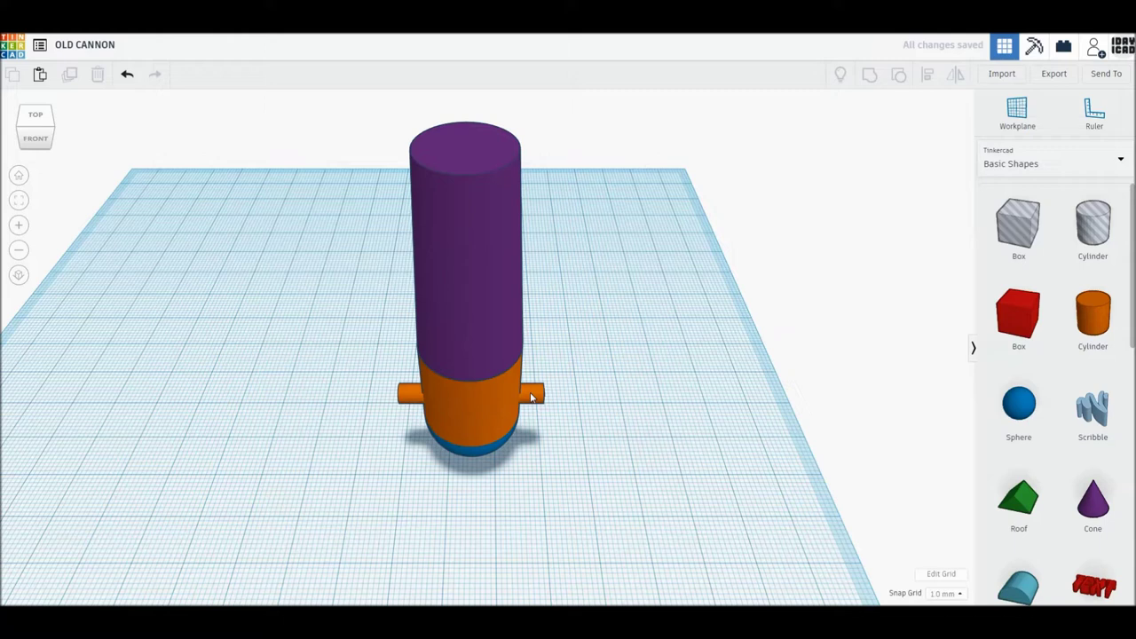
Raise then lower the axle to a 20 mm elevation within the orange section
click(531, 398)
drag(472, 380, 469, 344)
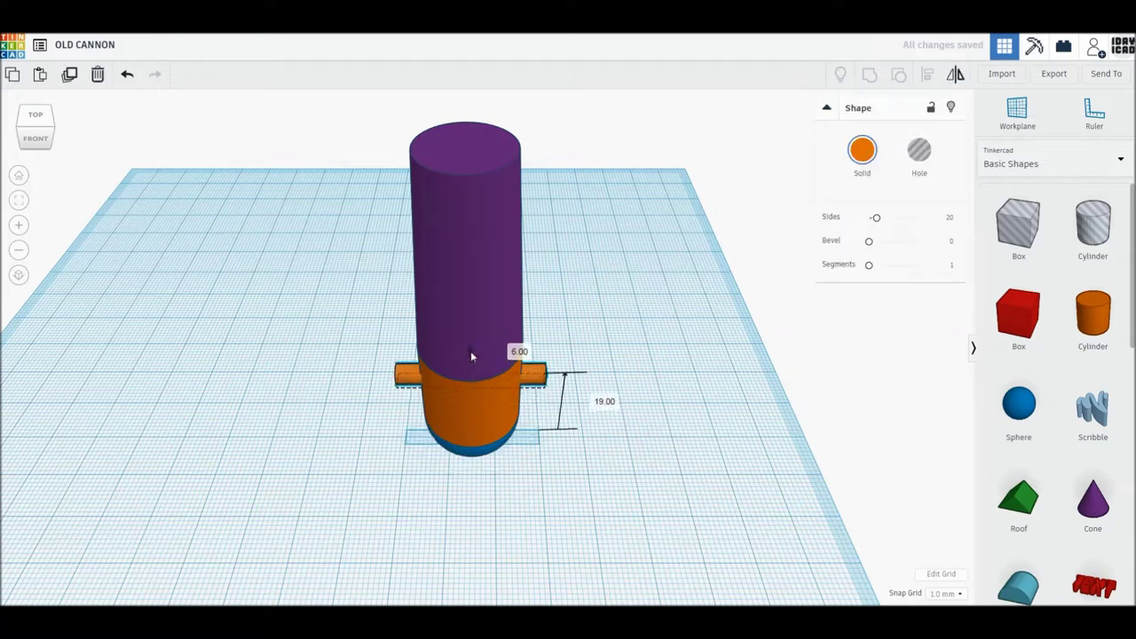
drag(469, 339, 469, 335)
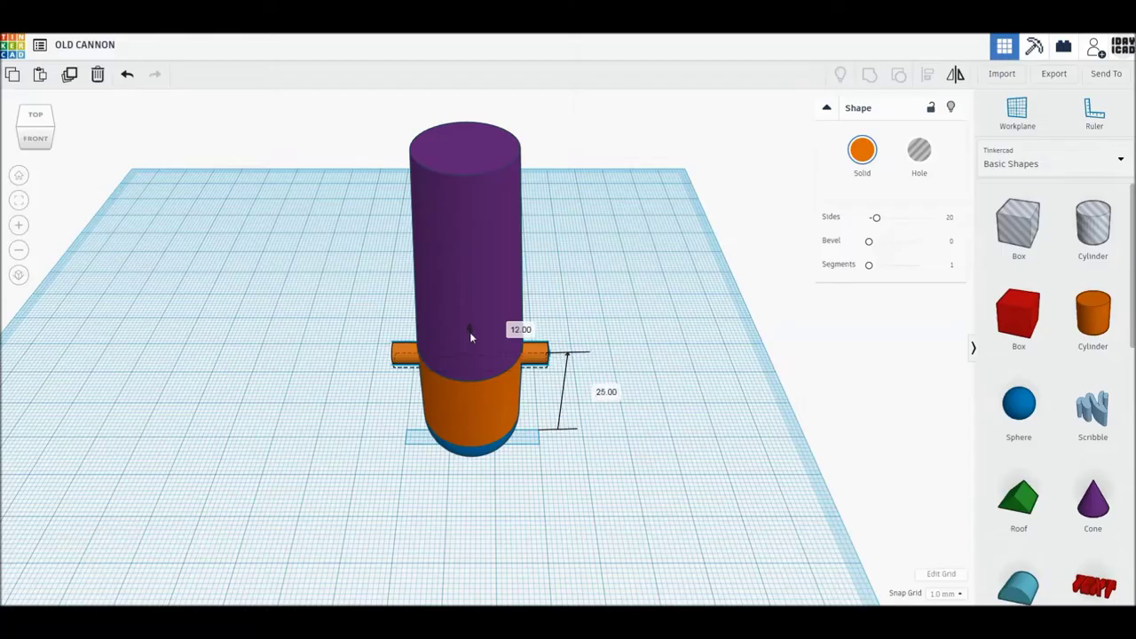
right_drag(662, 489, 609, 438)
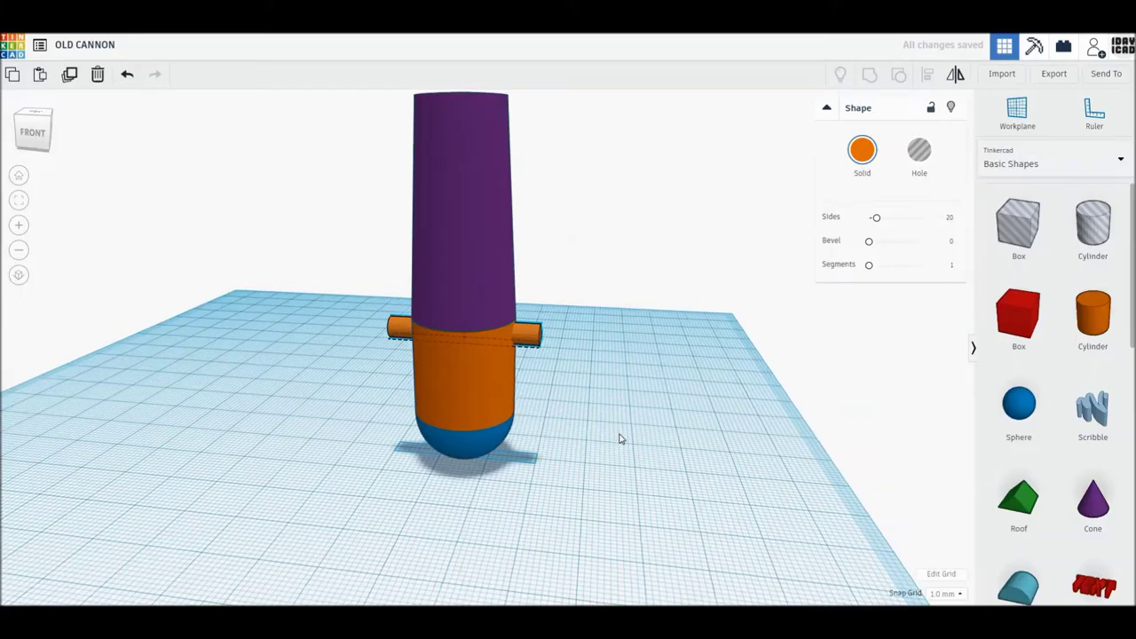
right_drag(500, 360, 471, 318)
drag(466, 300, 465, 313)
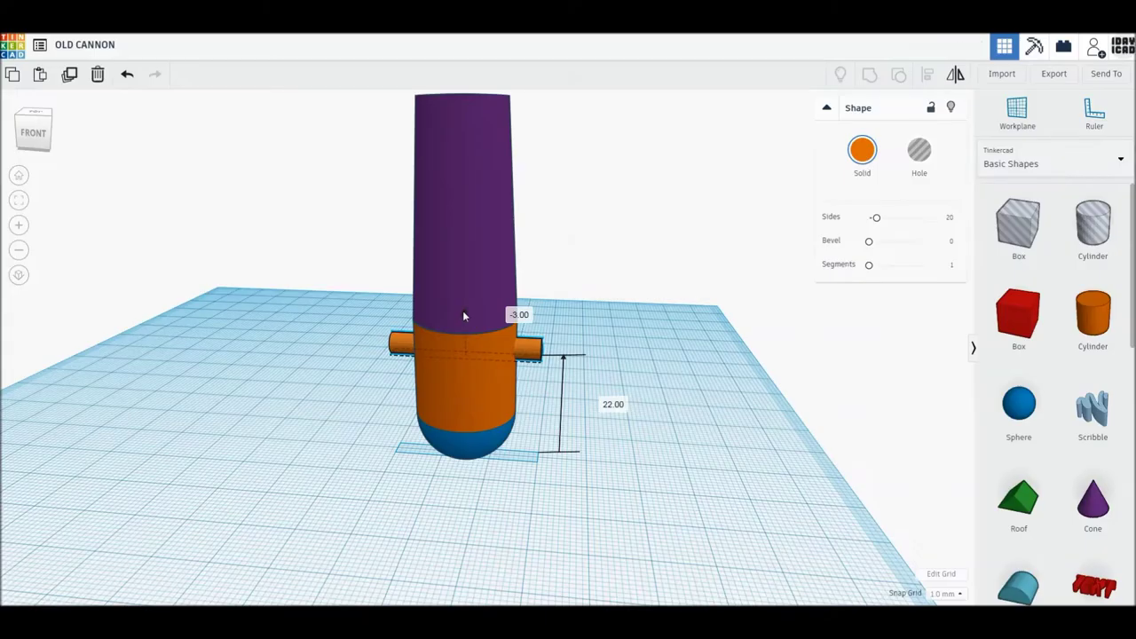
drag(463, 316, 462, 324)
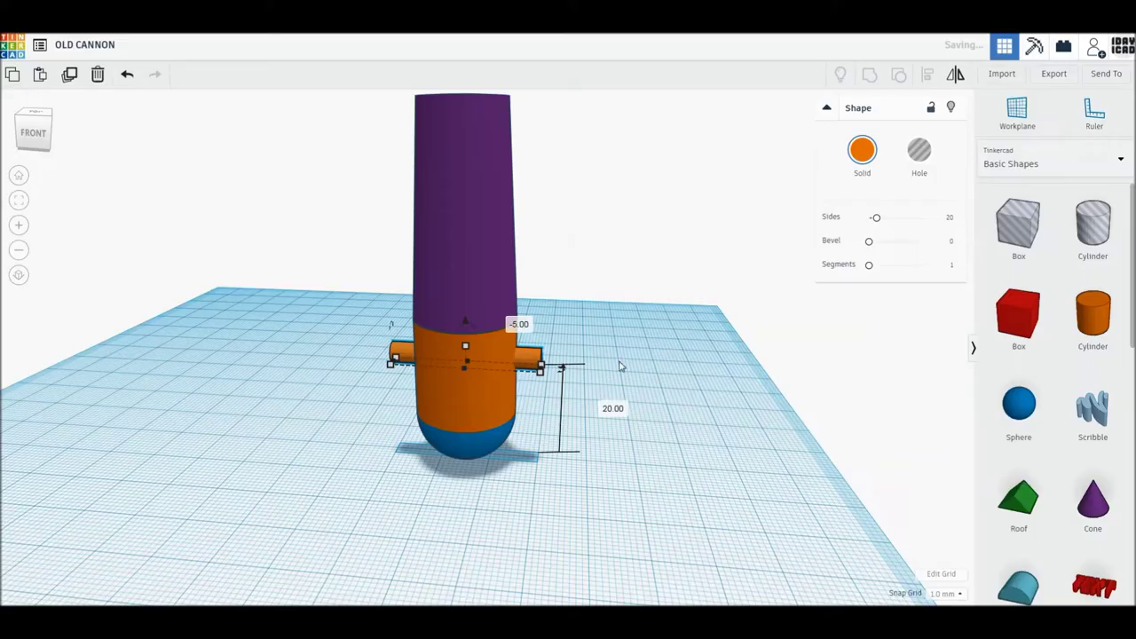
click(539, 469)
scroll(591, 435, down, 2)
scroll(578, 420, down, 1)
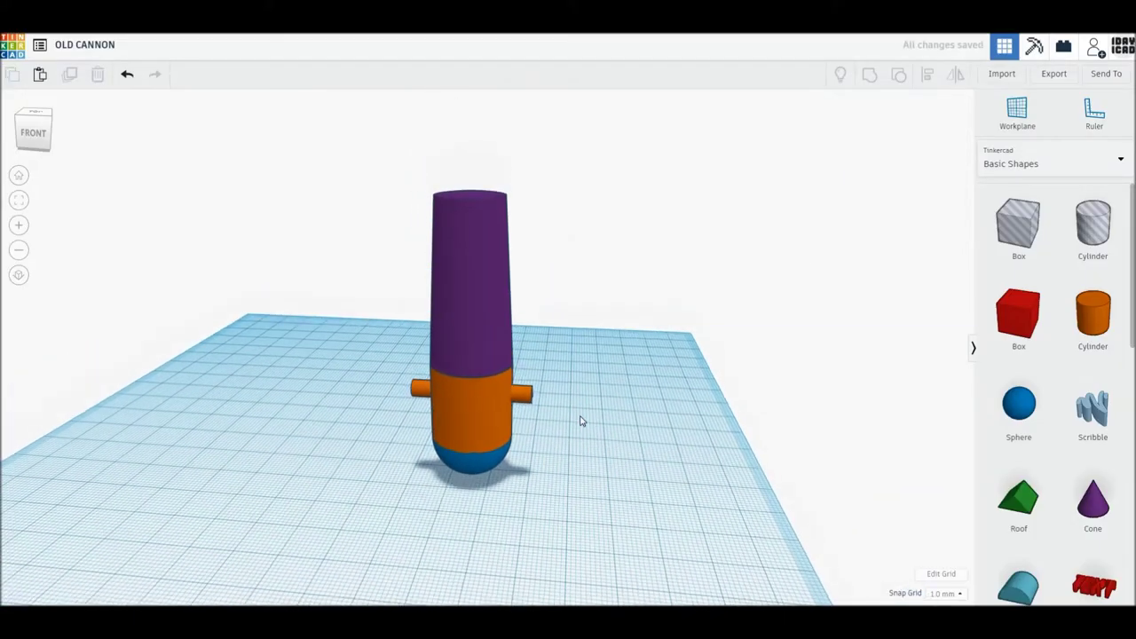
scroll(581, 431, down, 1)
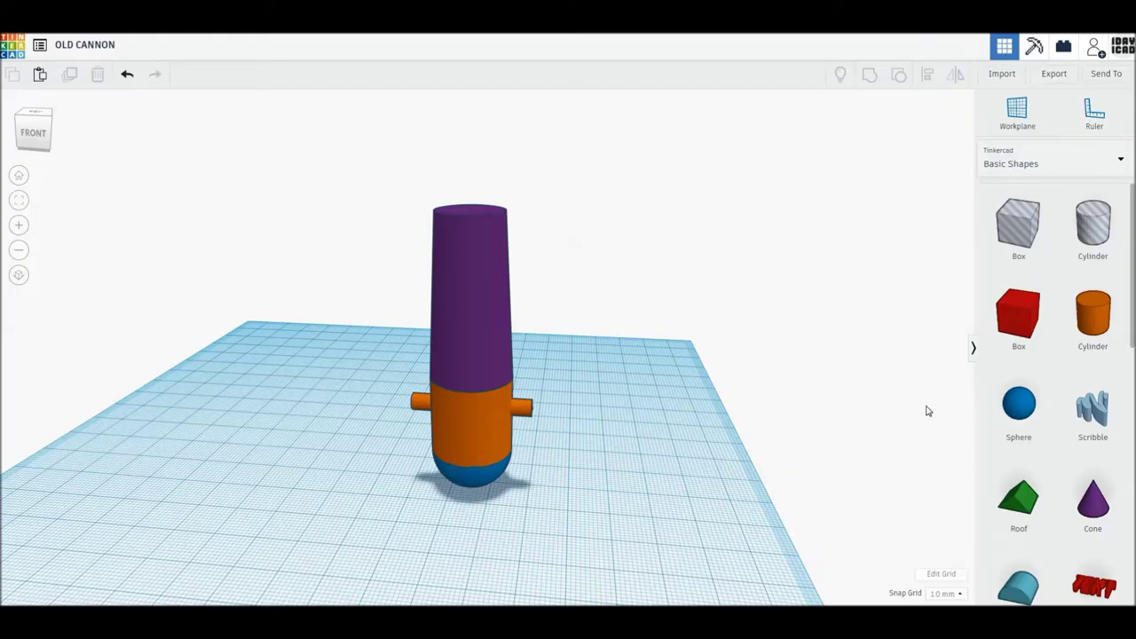
right_drag(928, 411, 657, 431)
Duplicate the purple barrel, shrink the copy to 18 × 18 mm and make it a hole
click(453, 339)
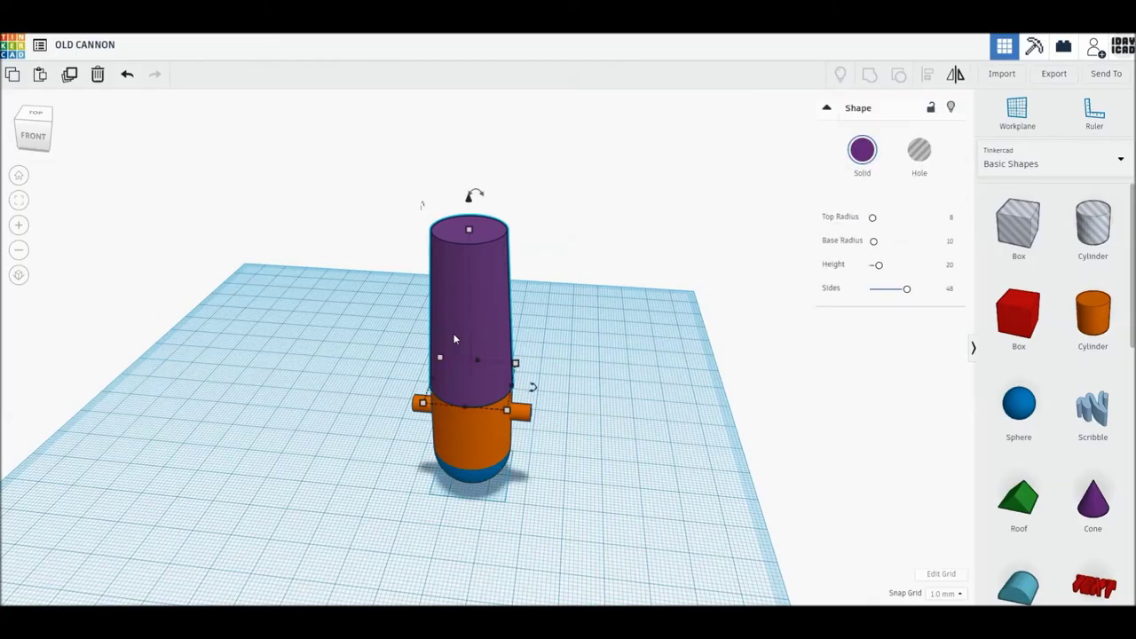
click(69, 77)
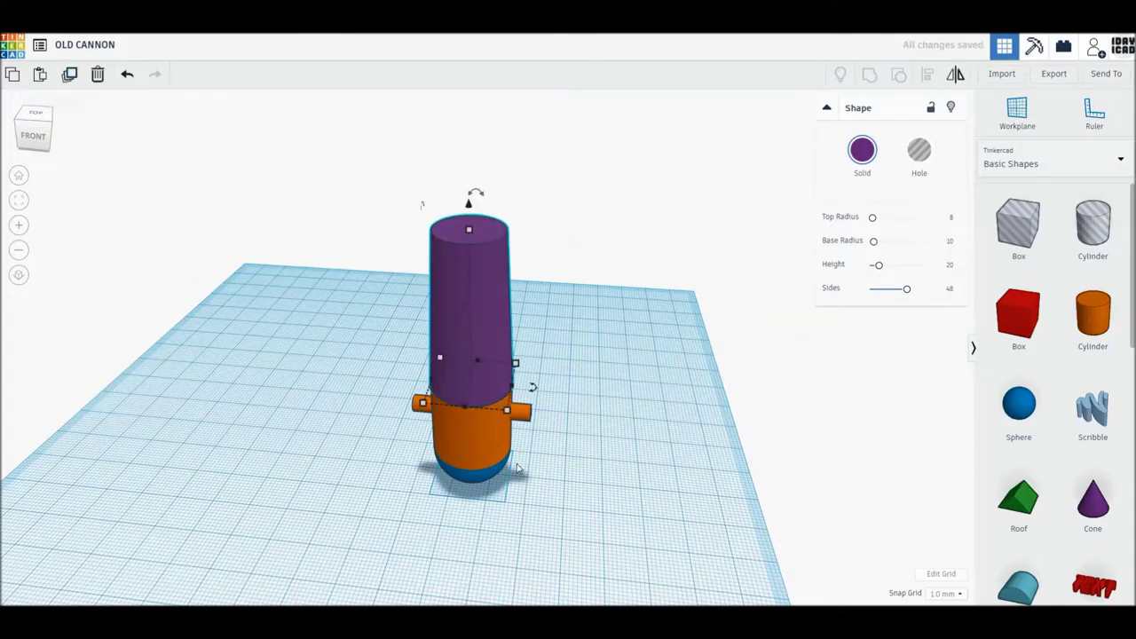
scroll(515, 466, up, 2)
mouse_move(511, 429)
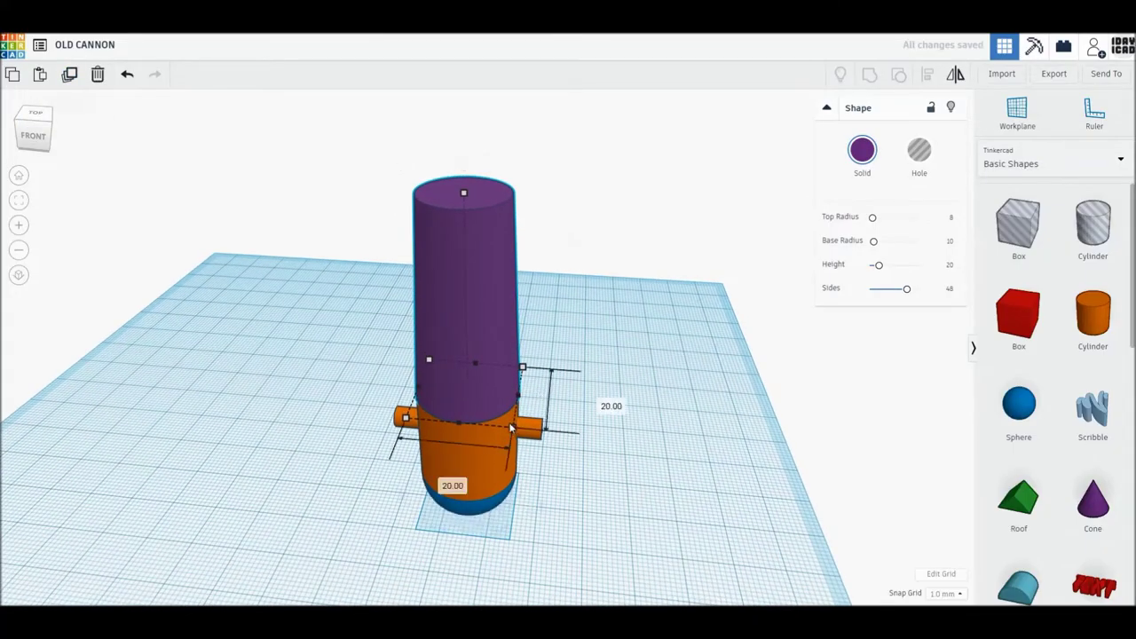
drag(511, 428, 507, 426)
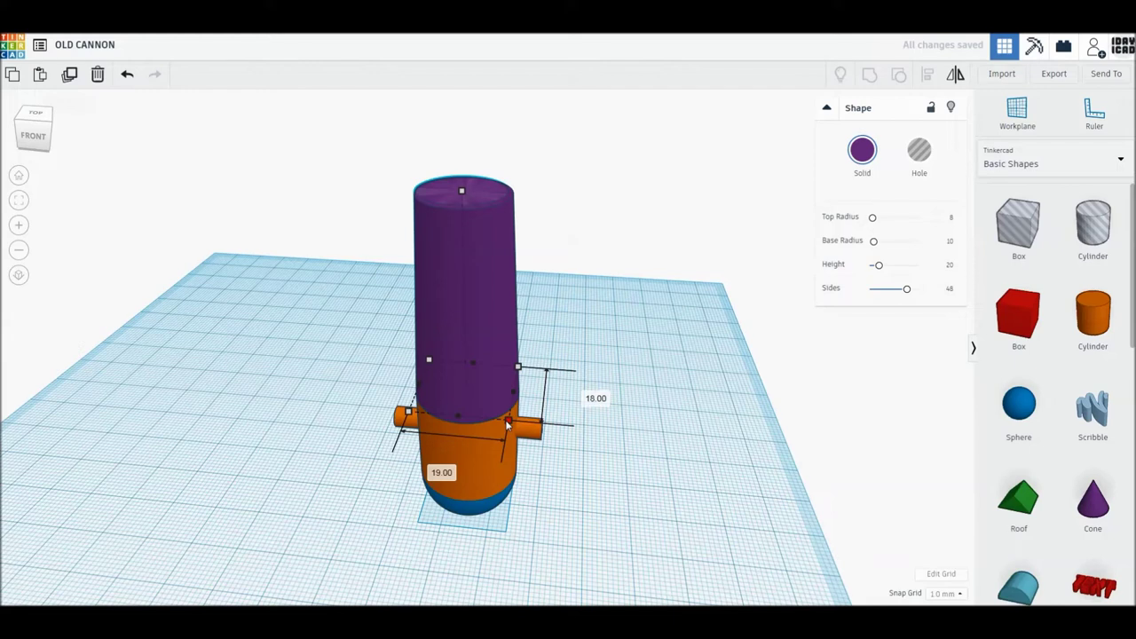
drag(508, 424, 508, 427)
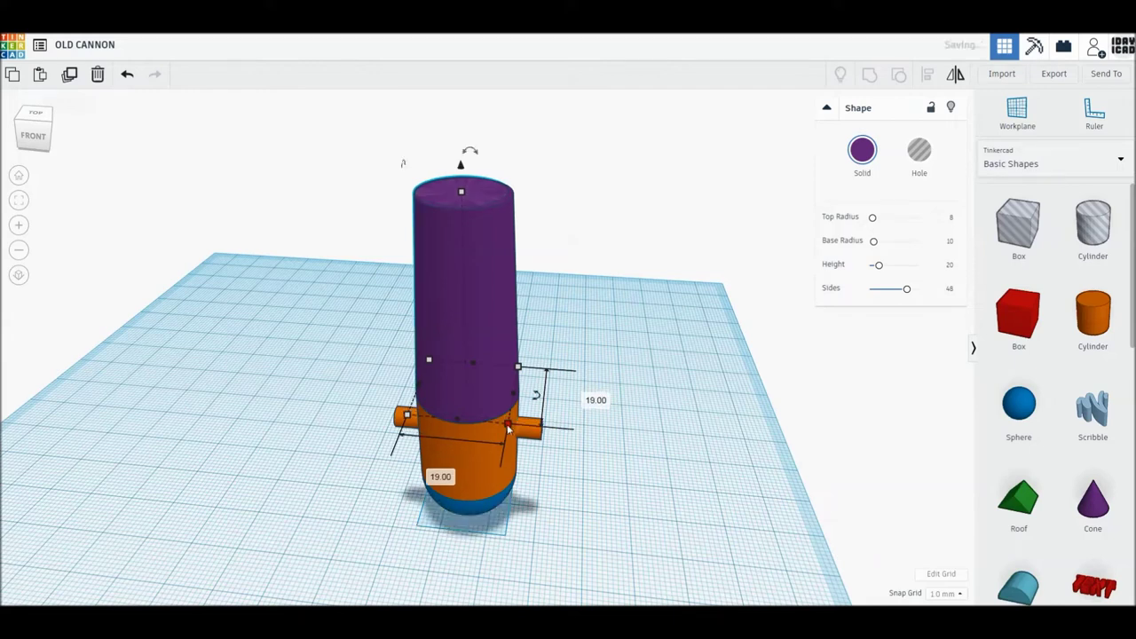
drag(429, 359, 433, 363)
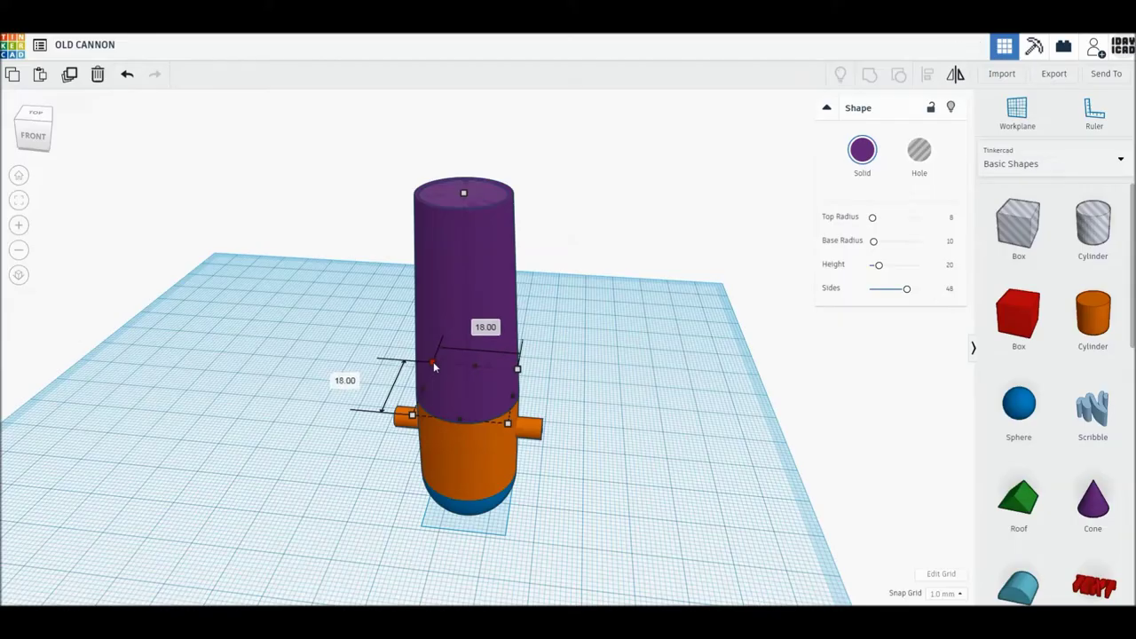
drag(434, 365, 434, 366)
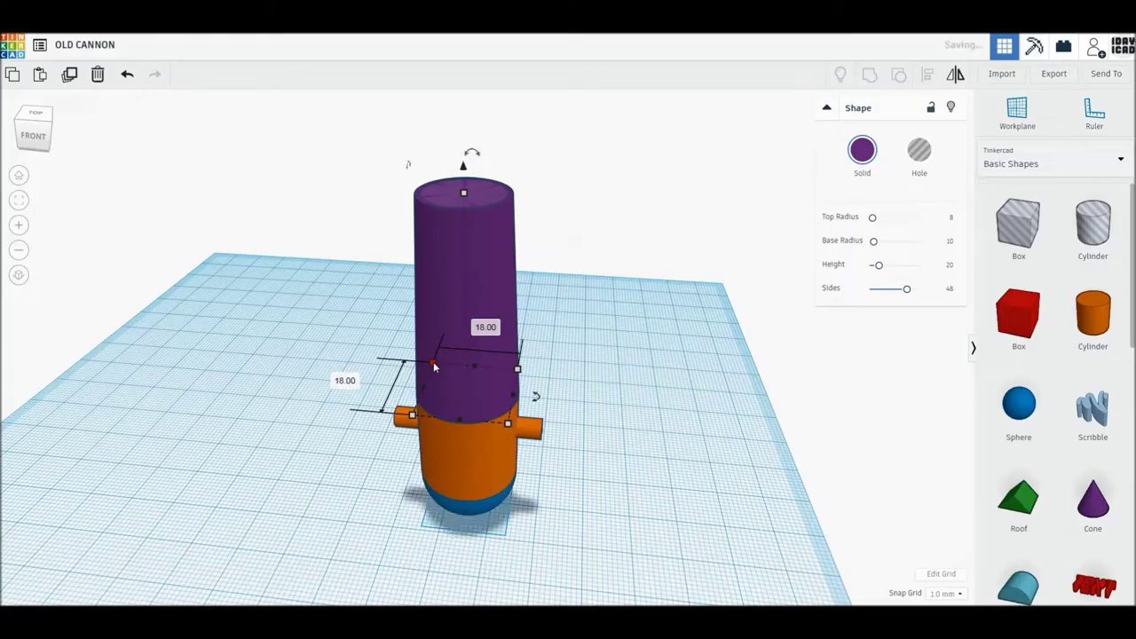
click(924, 163)
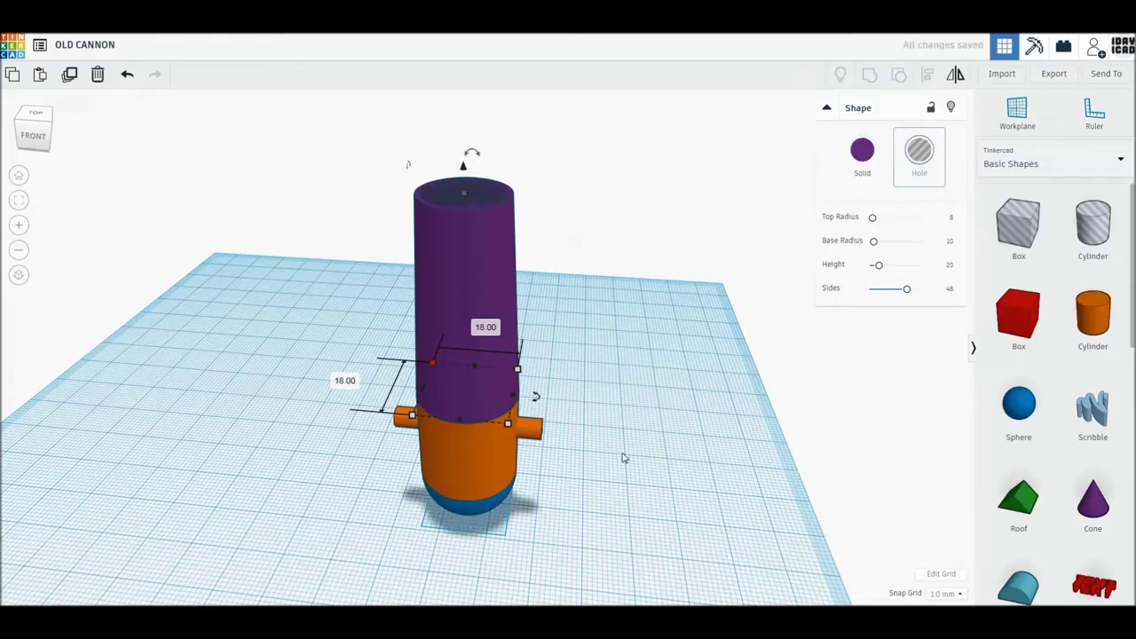
click(494, 470)
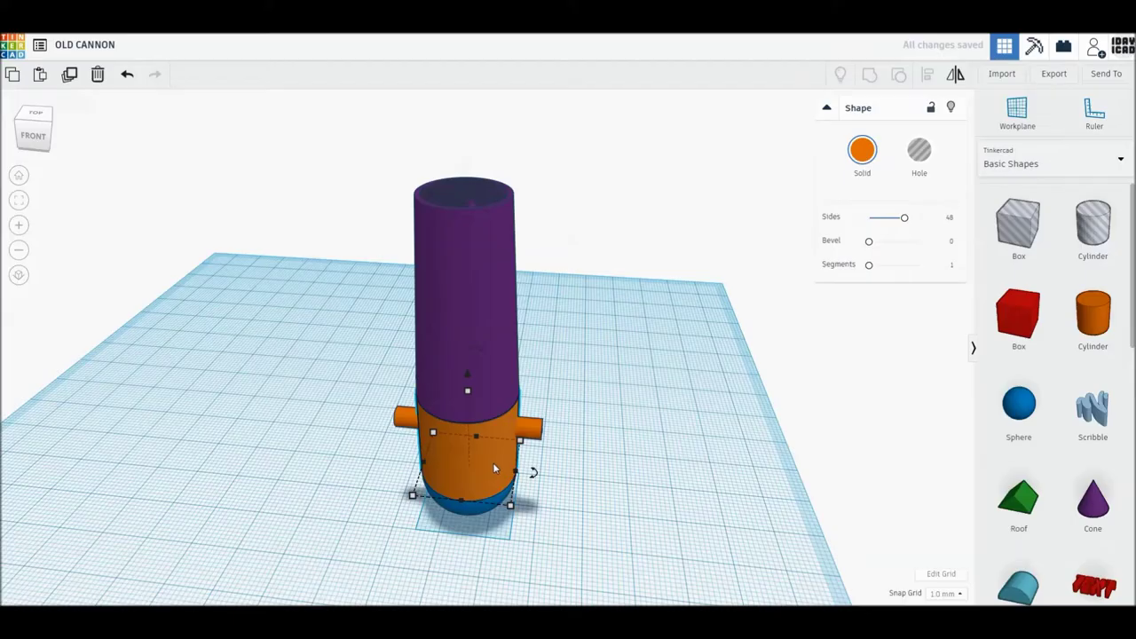
Duplicate the orange body section, resize the copy to 18 × 18 mm and make it a hole
click(68, 77)
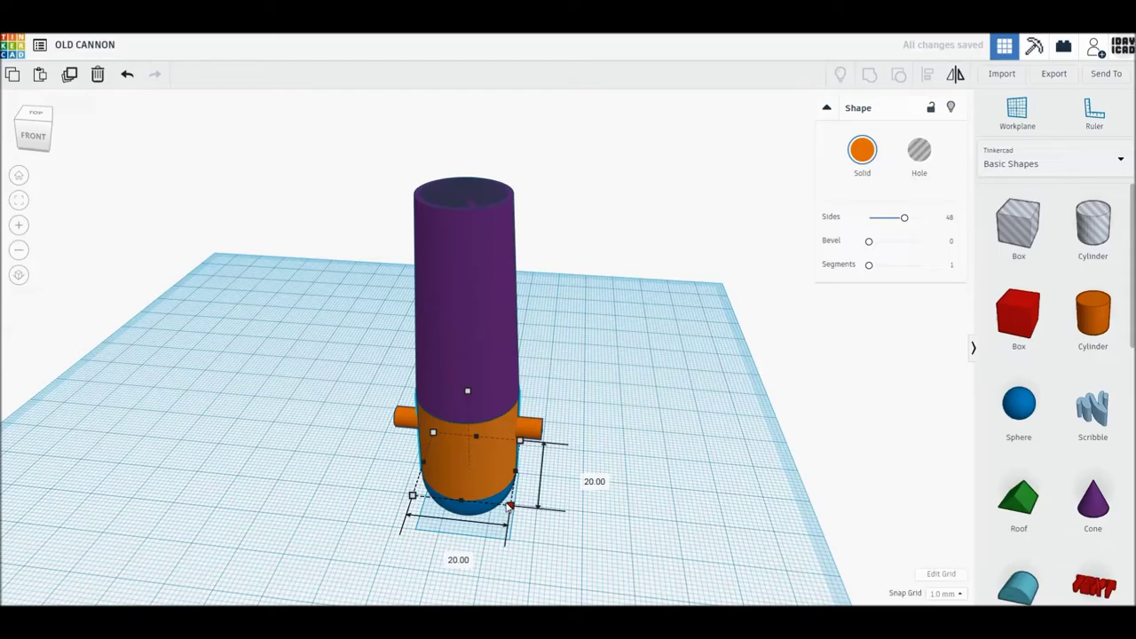
drag(511, 506, 507, 502)
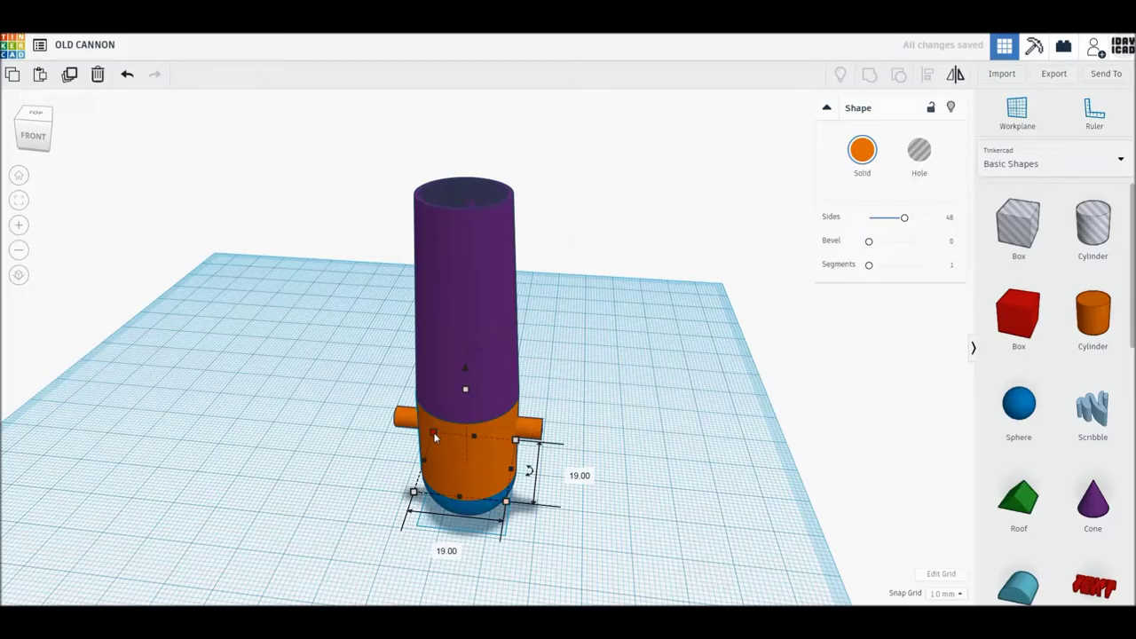
drag(434, 436, 440, 442)
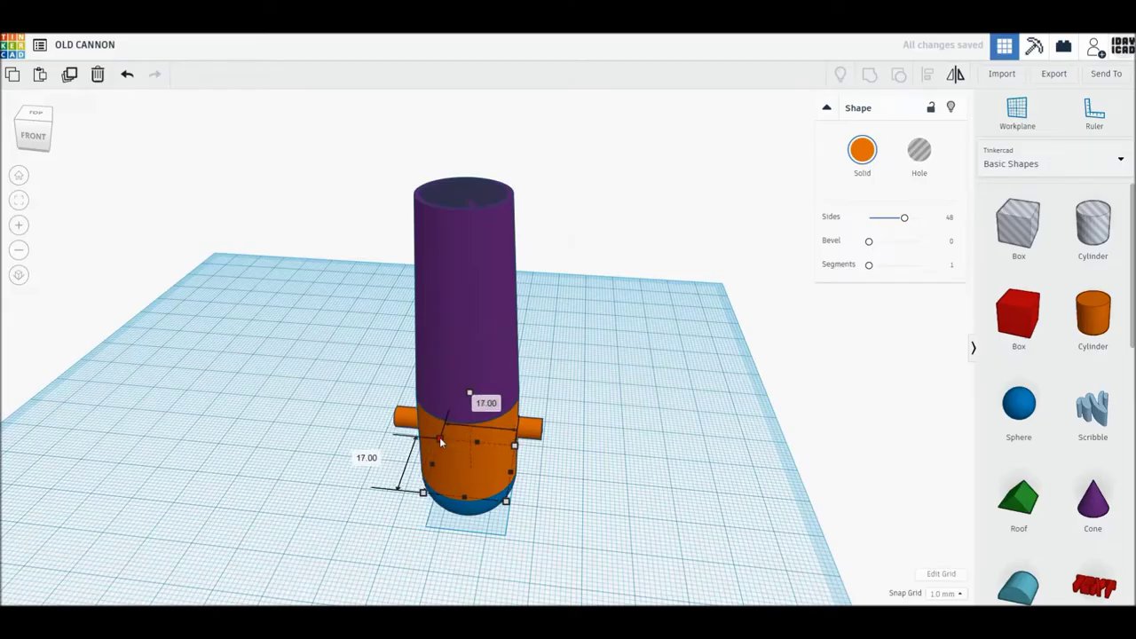
drag(441, 441, 439, 438)
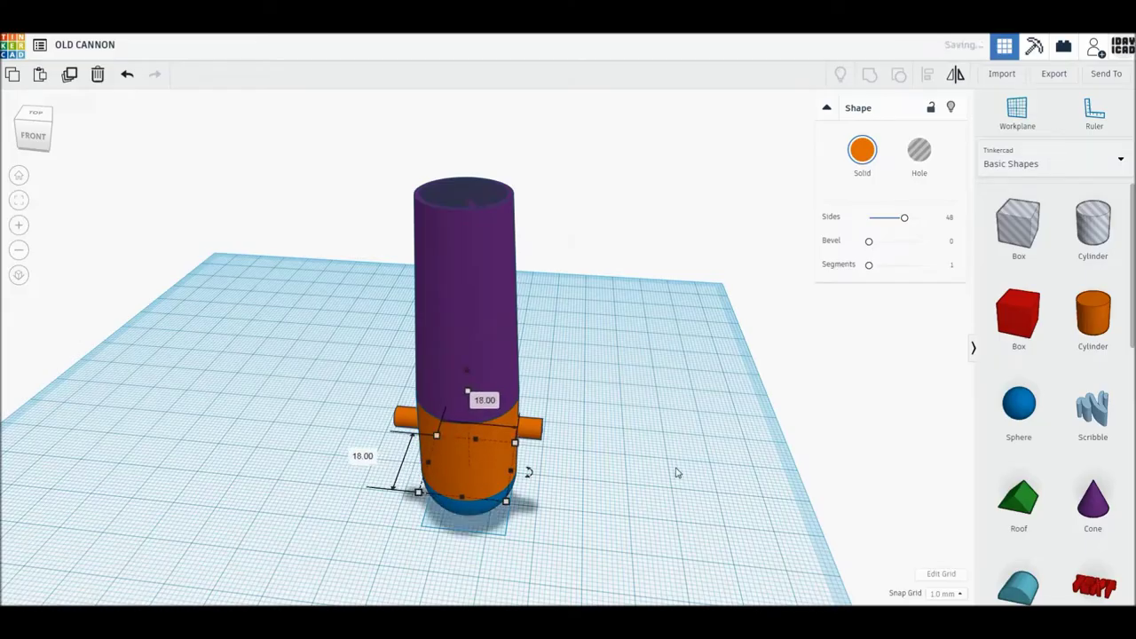
click(928, 161)
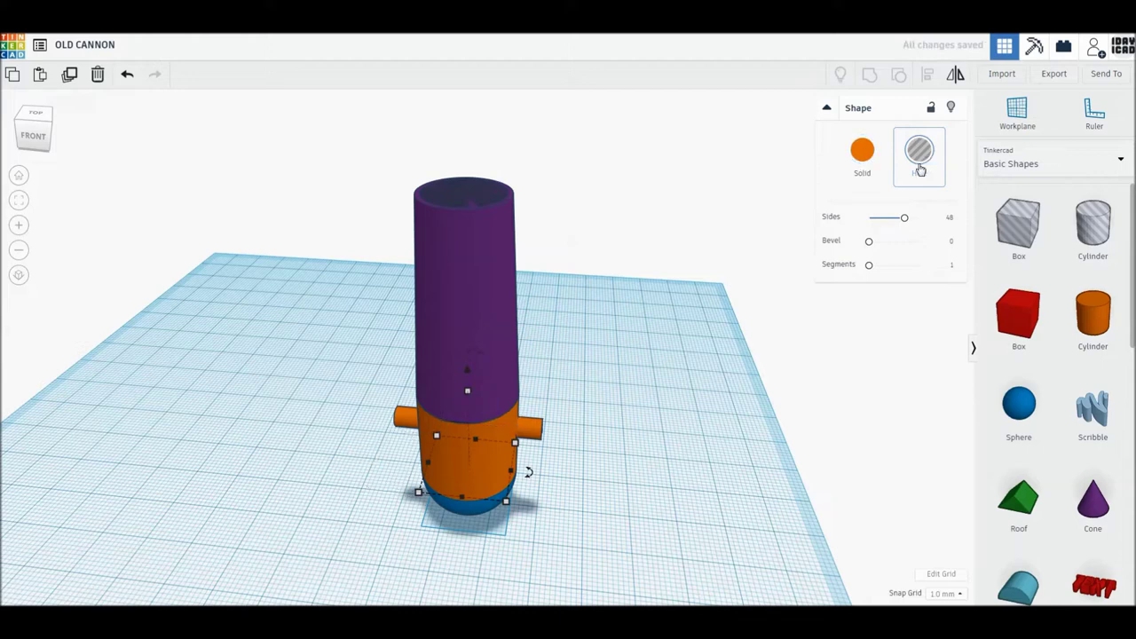
click(467, 517)
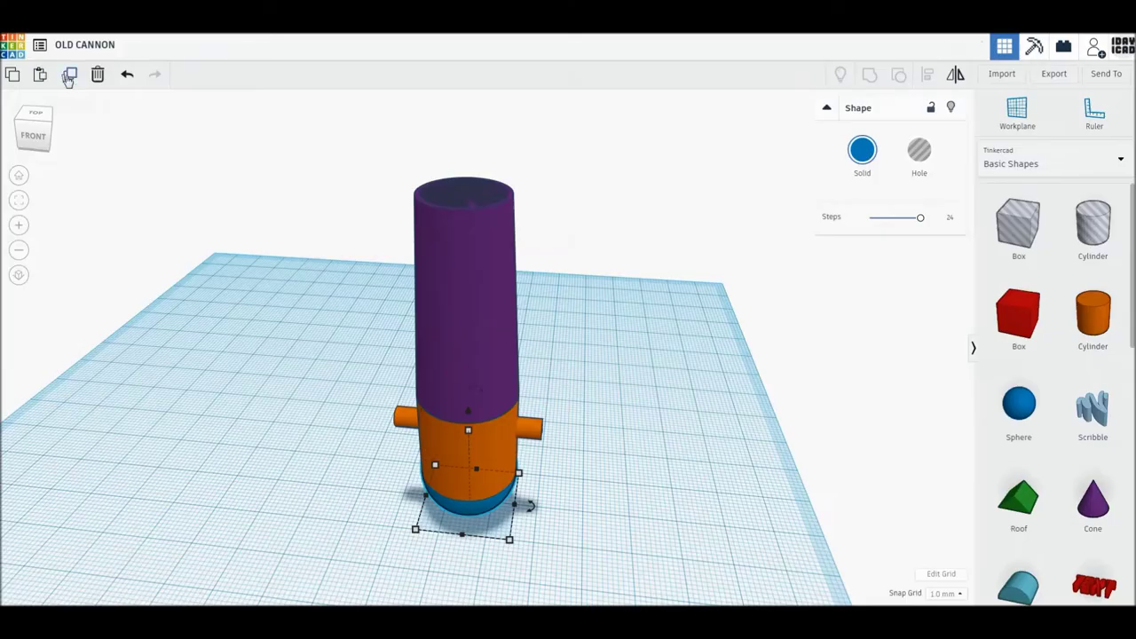
Duplicate the blue base, shrink it to 18 × 18, shift it 1 mm and make it a hole
click(69, 78)
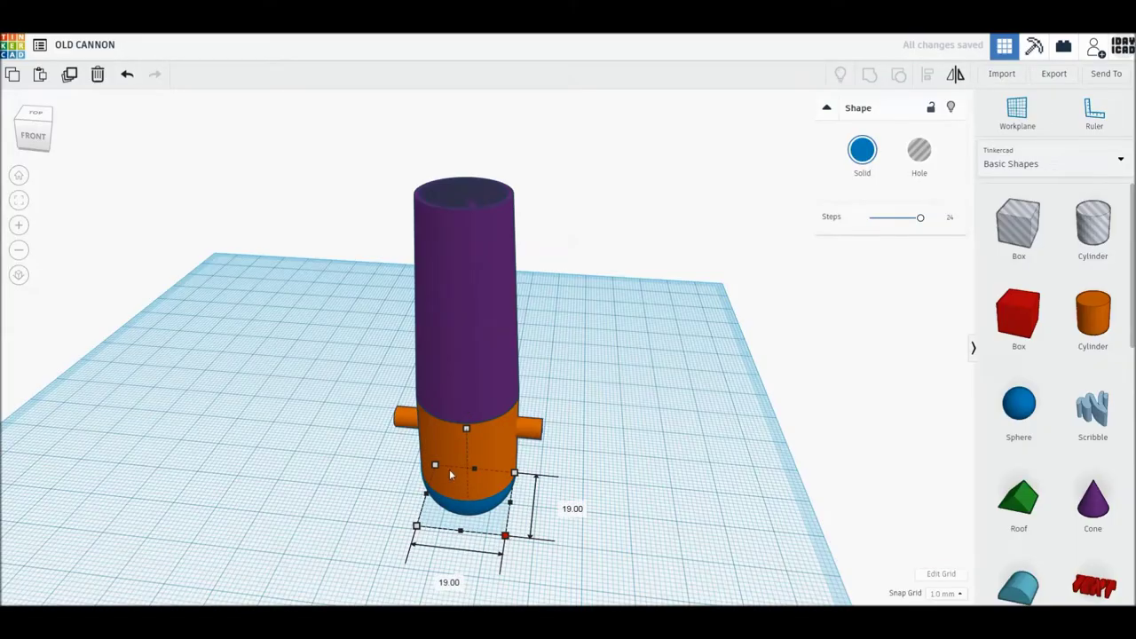
drag(440, 470, 467, 432)
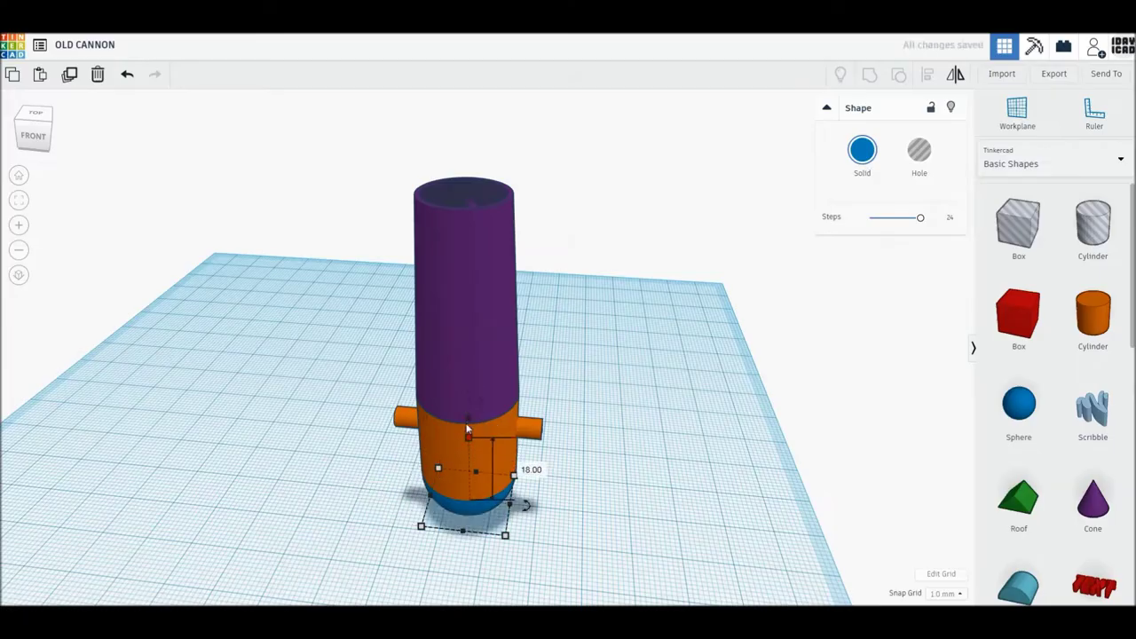
drag(468, 429, 468, 419)
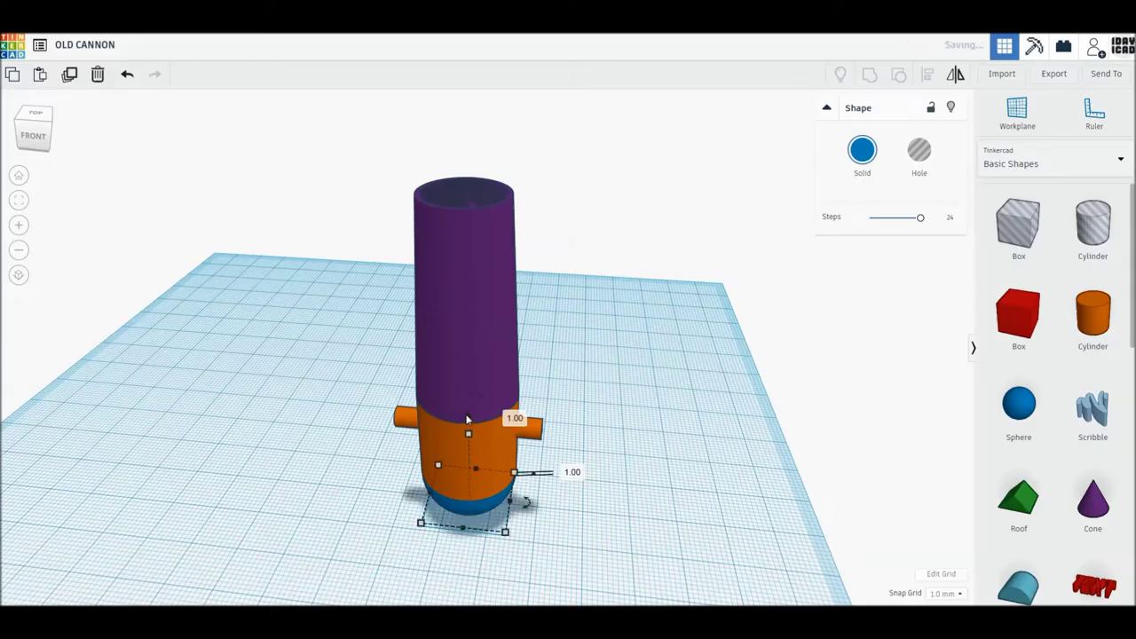
click(919, 154)
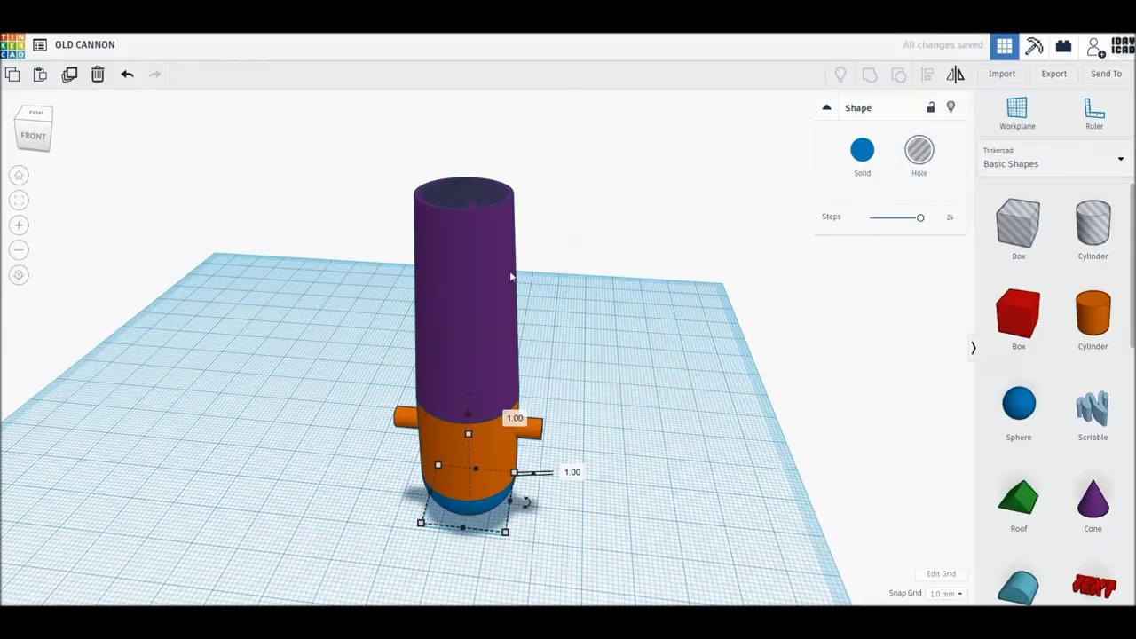
drag(323, 151, 660, 528)
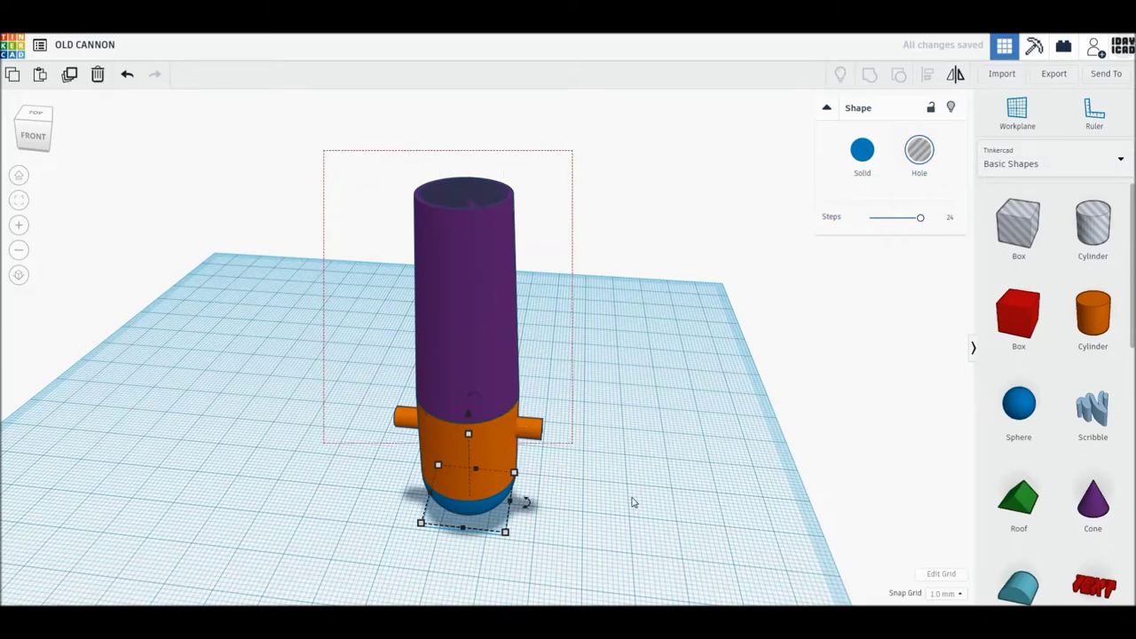
drag(660, 527, 659, 527)
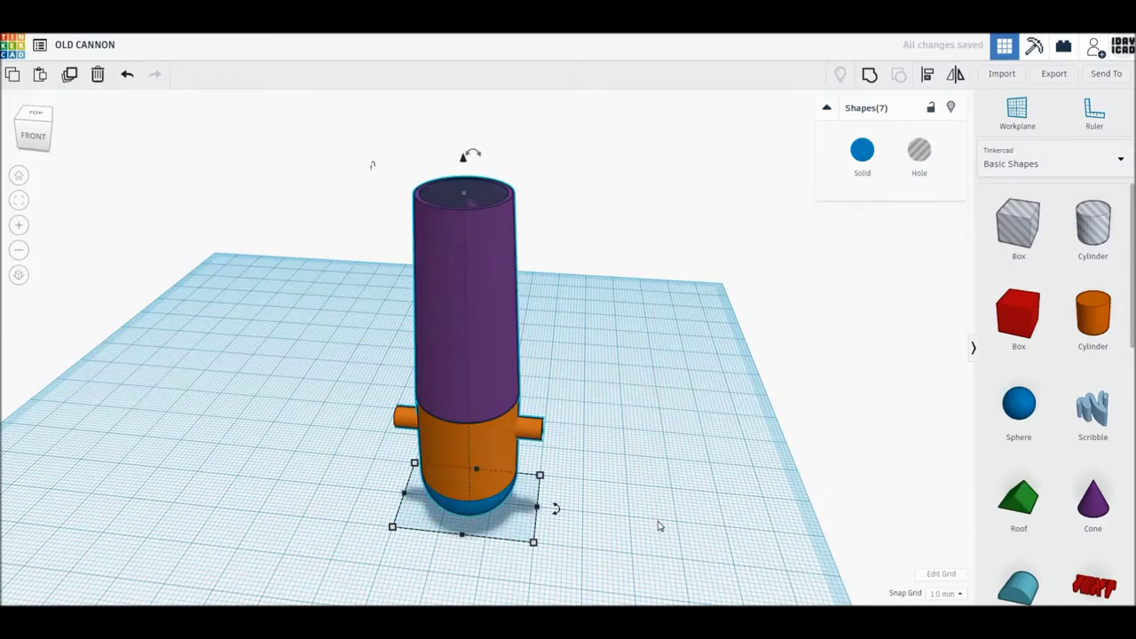
click(871, 76)
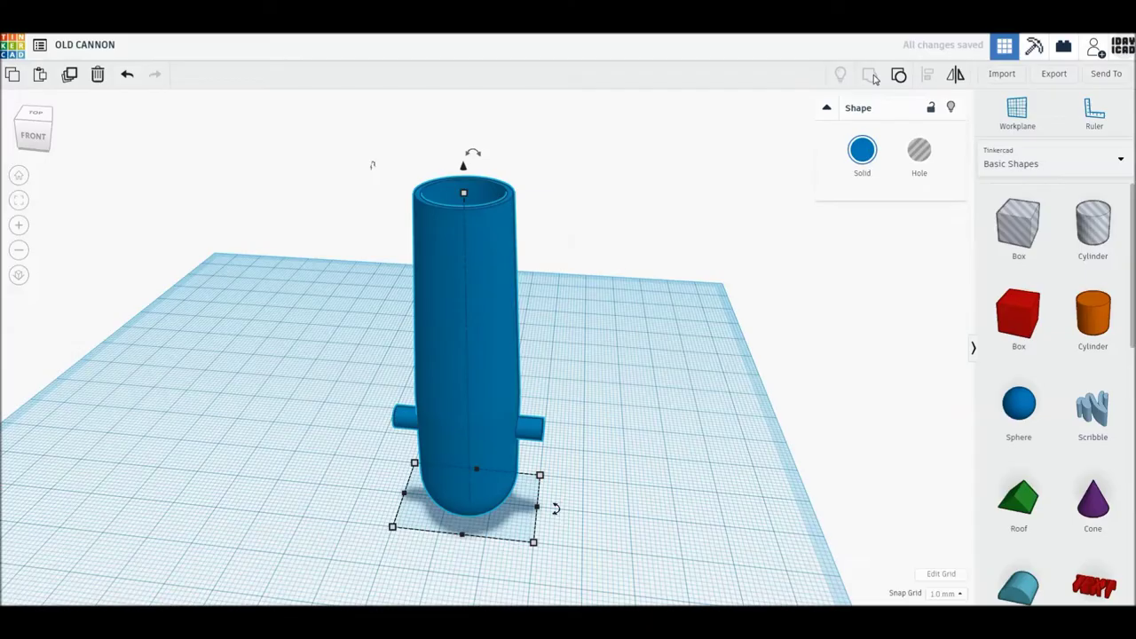
right_drag(595, 269, 595, 352)
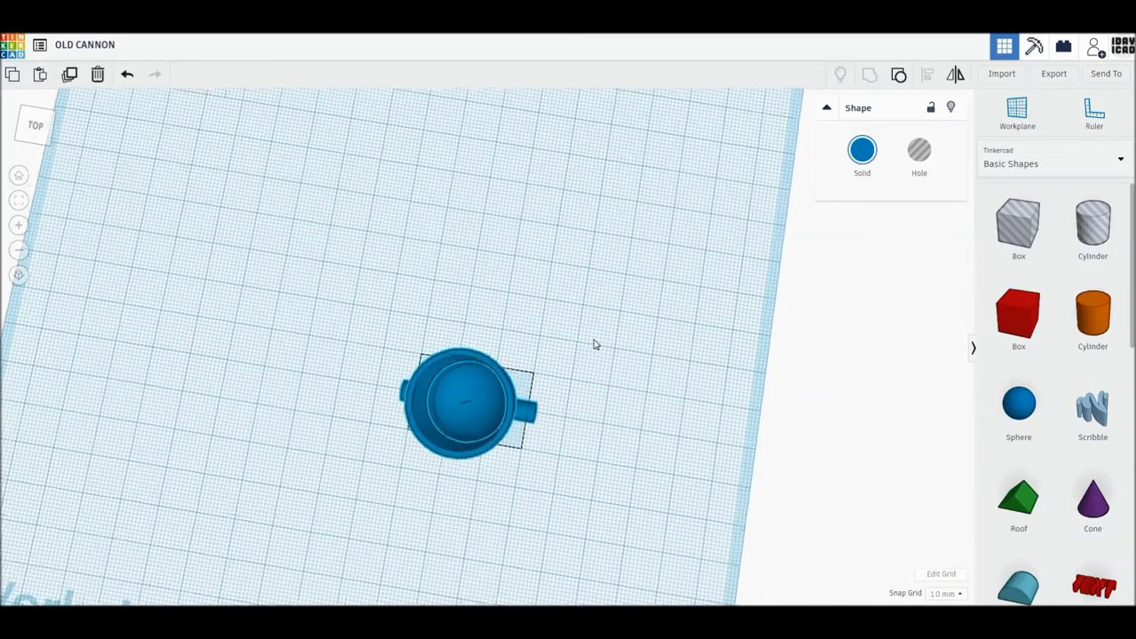
right_drag(595, 351, 589, 274)
click(471, 356)
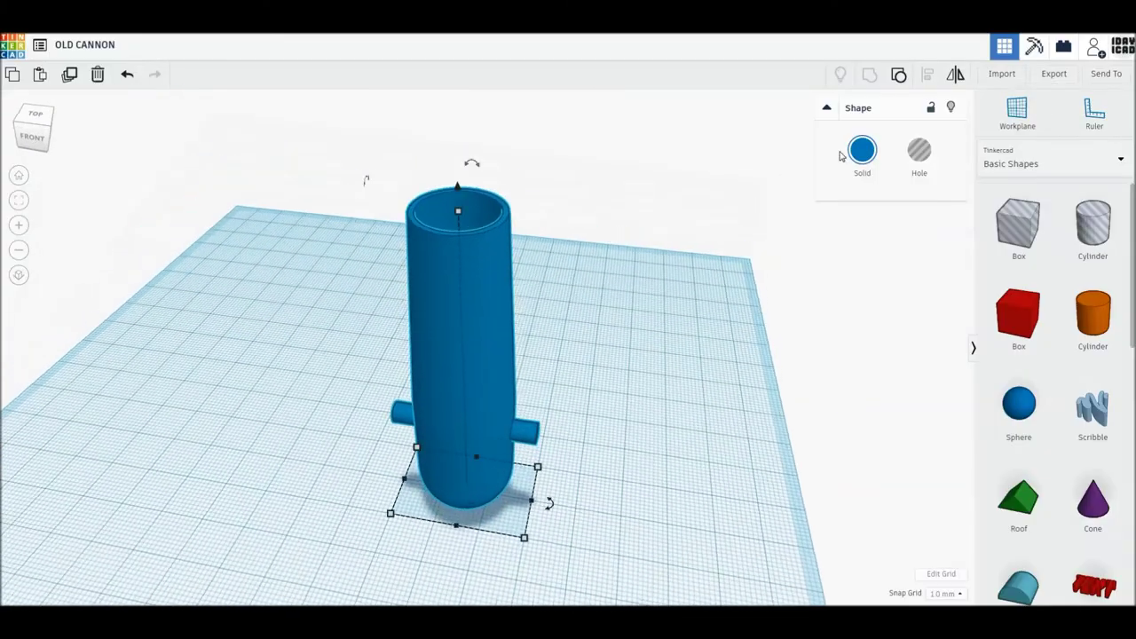
click(917, 151)
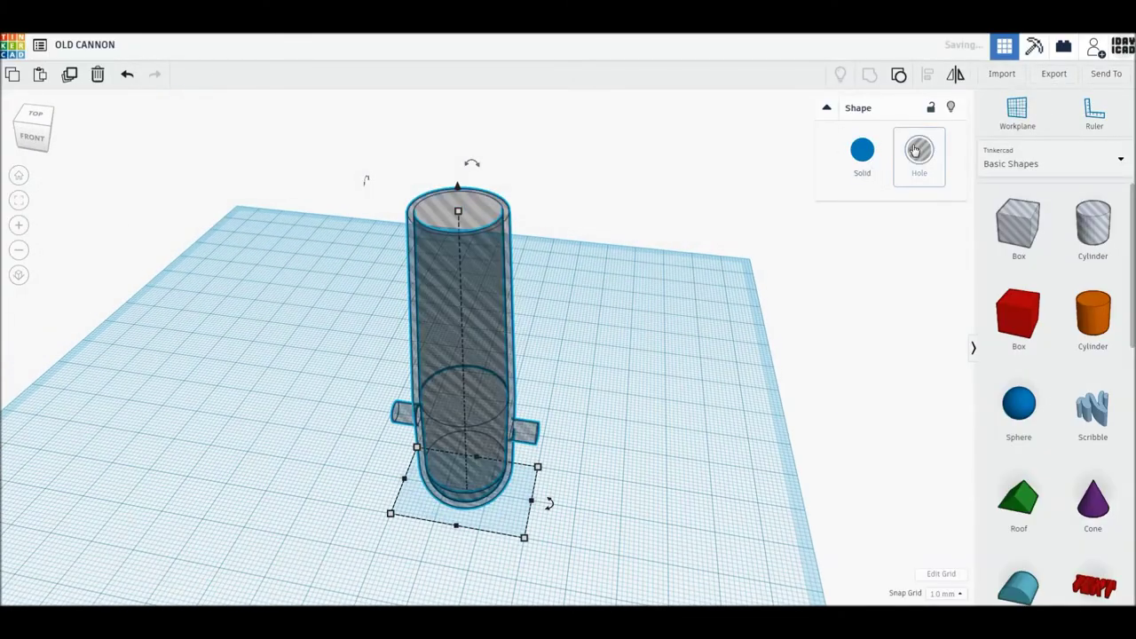
click(863, 153)
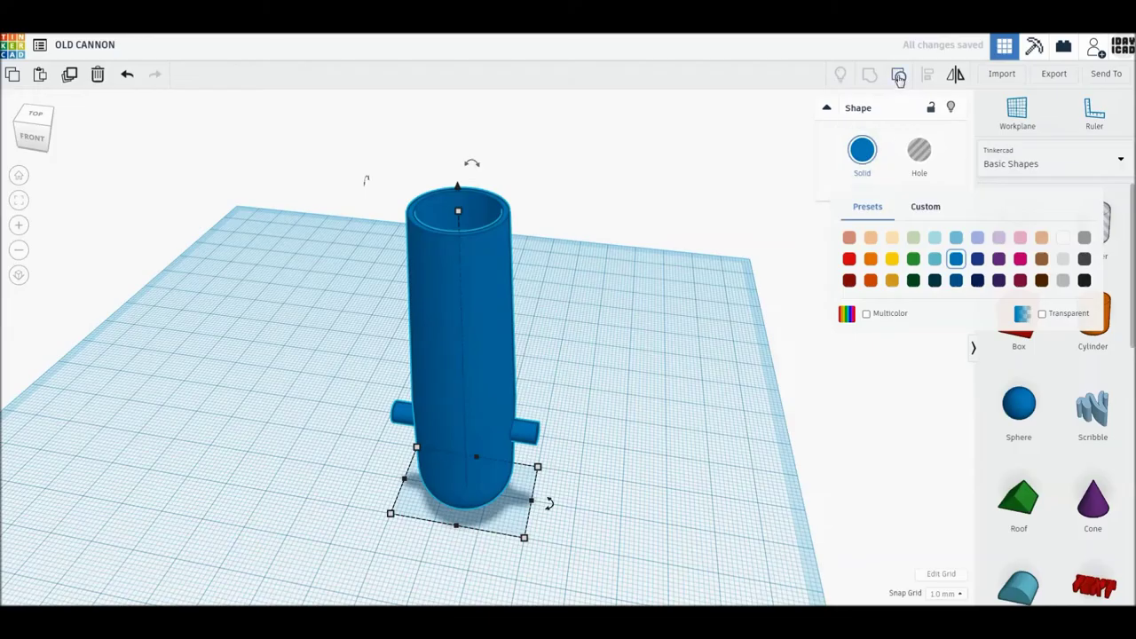
click(900, 76)
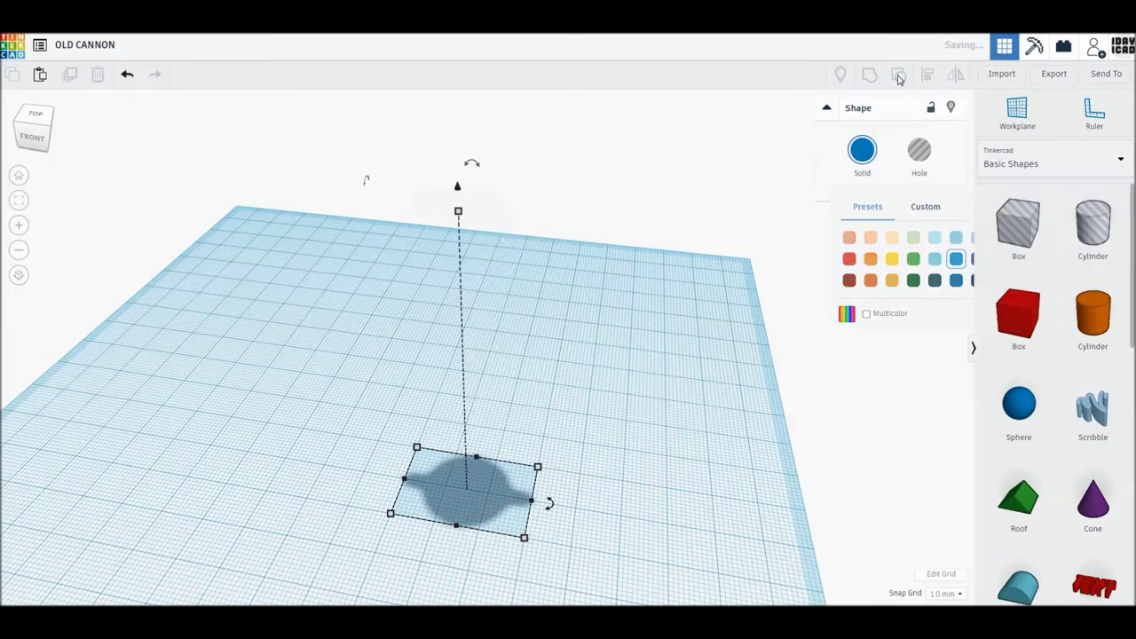
click(761, 306)
scroll(1035, 418, down, 2)
Place a torus beside the cannon with tube 1 and 24 sides
scroll(1035, 418, down, 3)
scroll(1065, 444, down, 4)
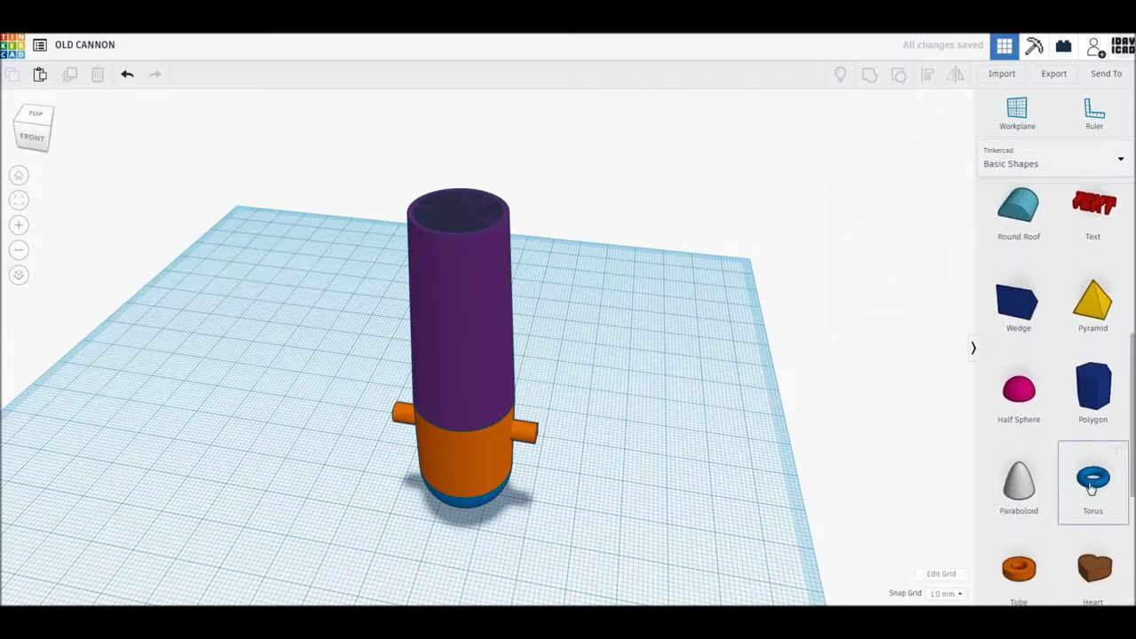
drag(1093, 455, 619, 475)
click(619, 475)
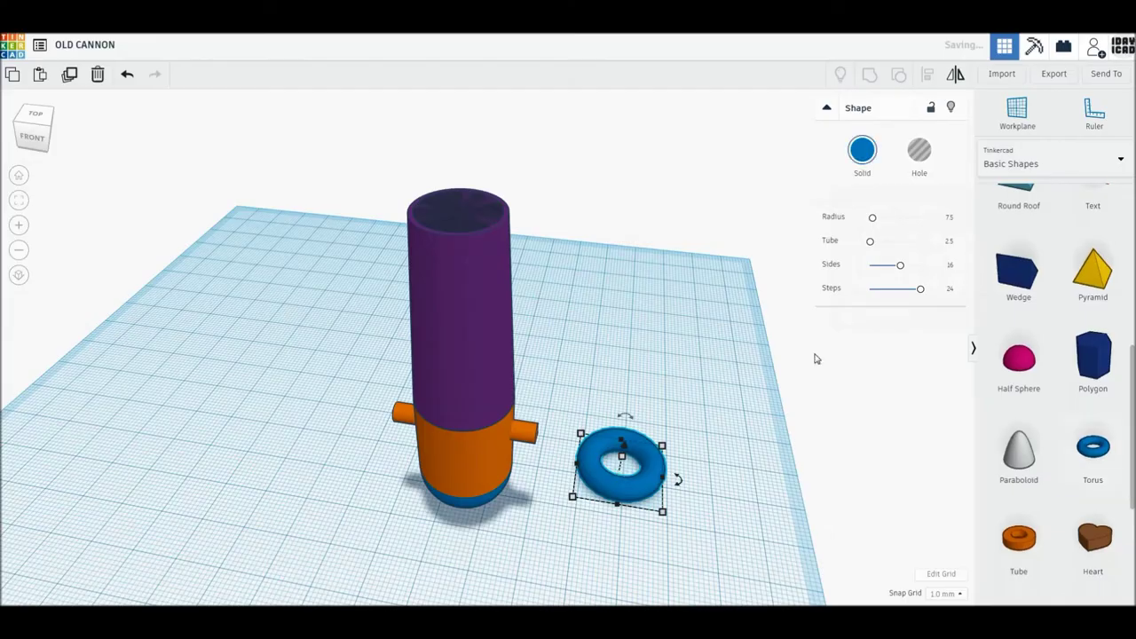
click(945, 242)
text(1)
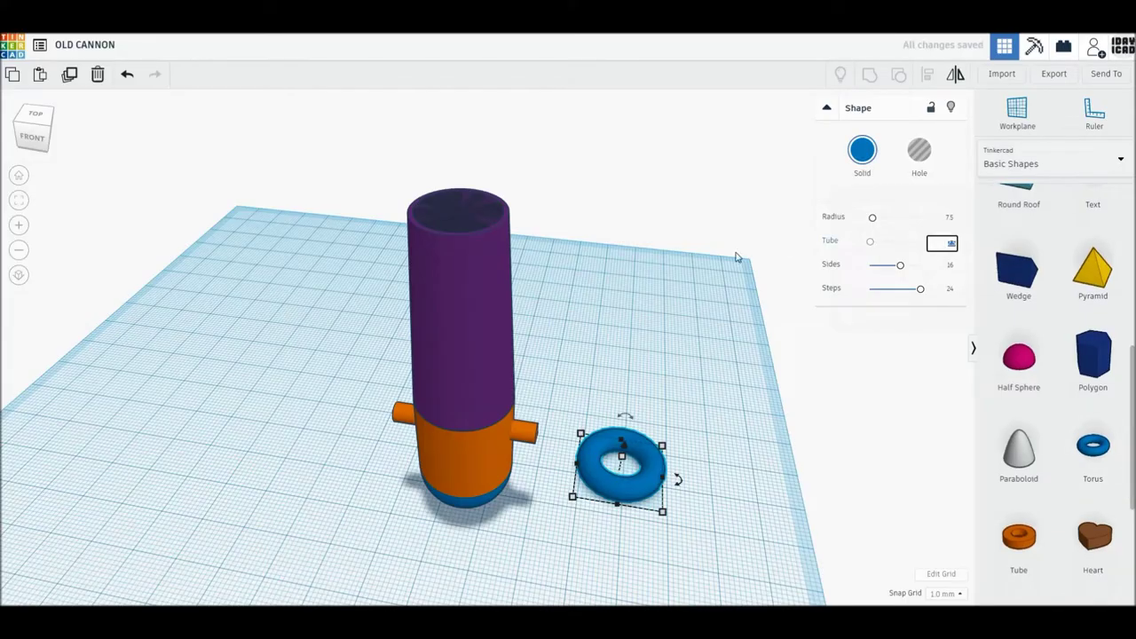
key(Return)
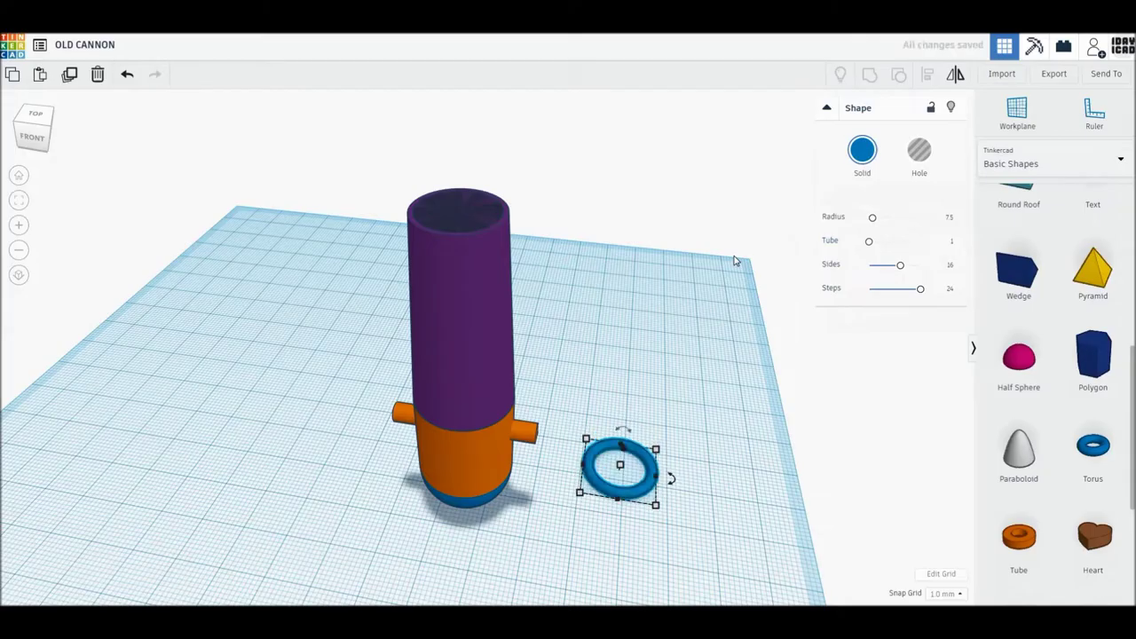
mouse_move(656, 505)
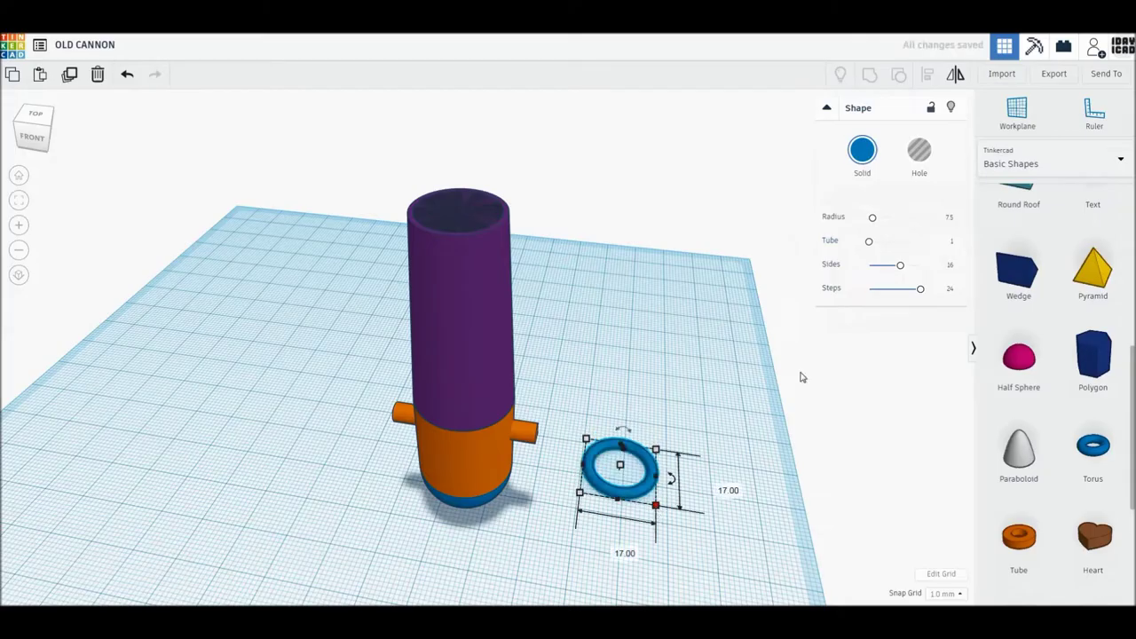
drag(901, 265, 921, 265)
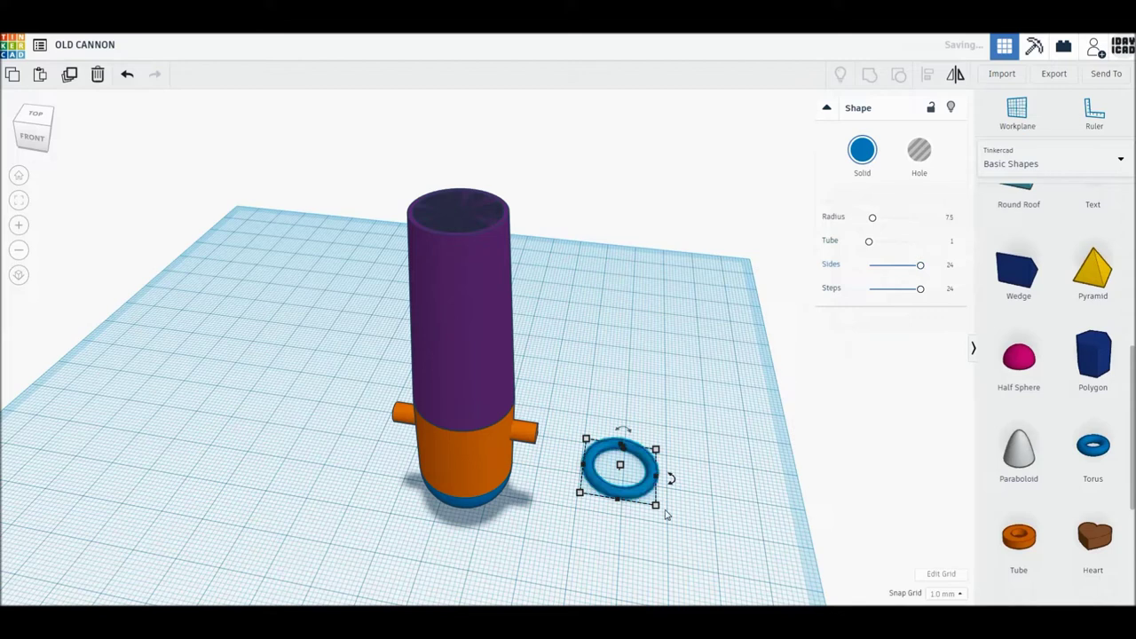
Size the torus to 22 × 22
click(615, 549)
text(22)
key(Return)
click(744, 490)
text(22)
key(Return)
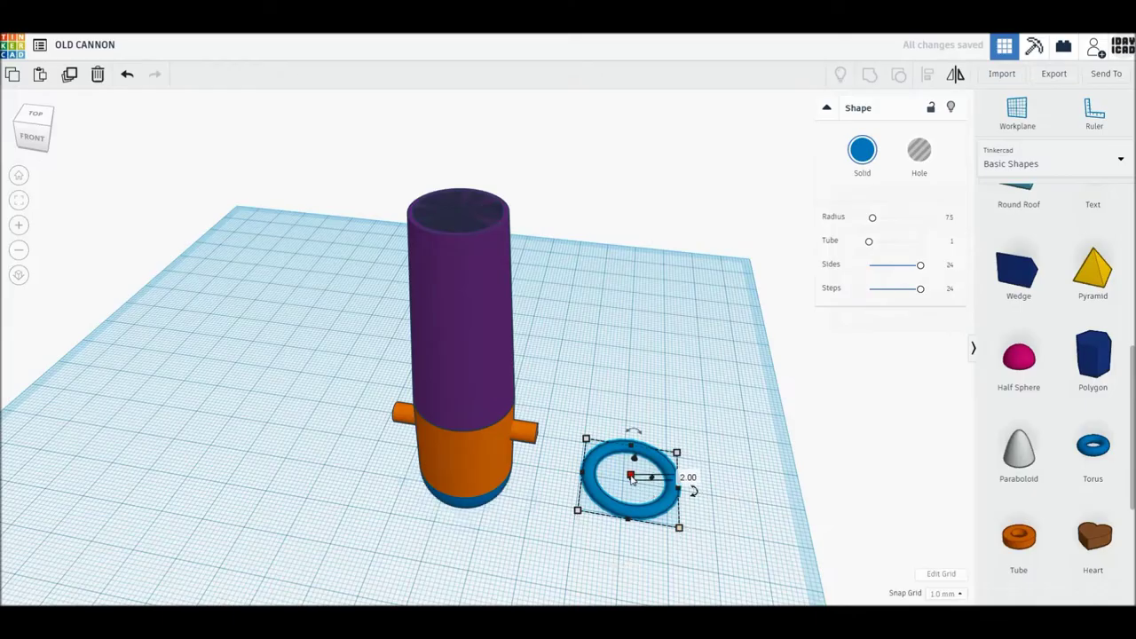
Raise the torus to 9 mm elevation, duplicate it and lift the copy above
mouse_move(735, 536)
right_down()
mouse_move(744, 492)
mouse_move(749, 504)
right_up()
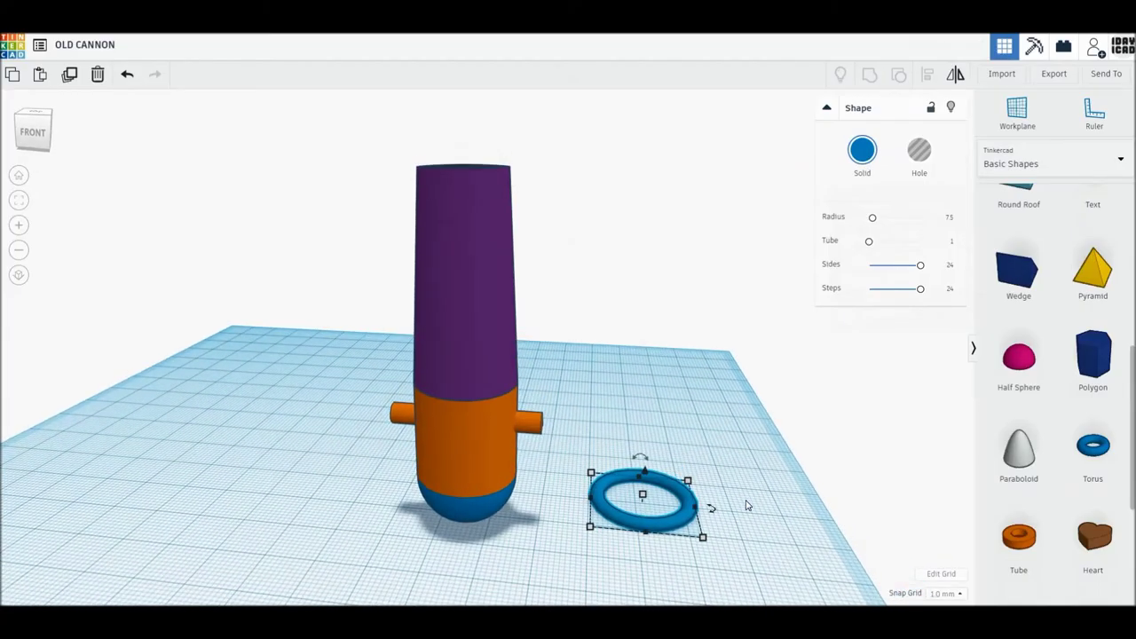
drag(645, 475, 647, 463)
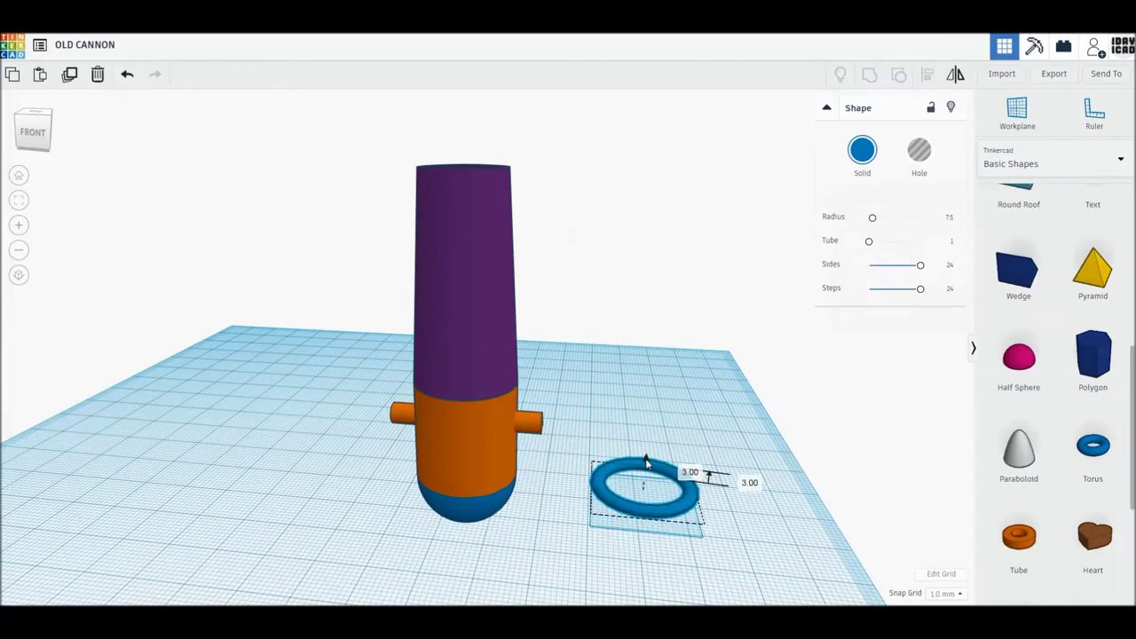
click(751, 482)
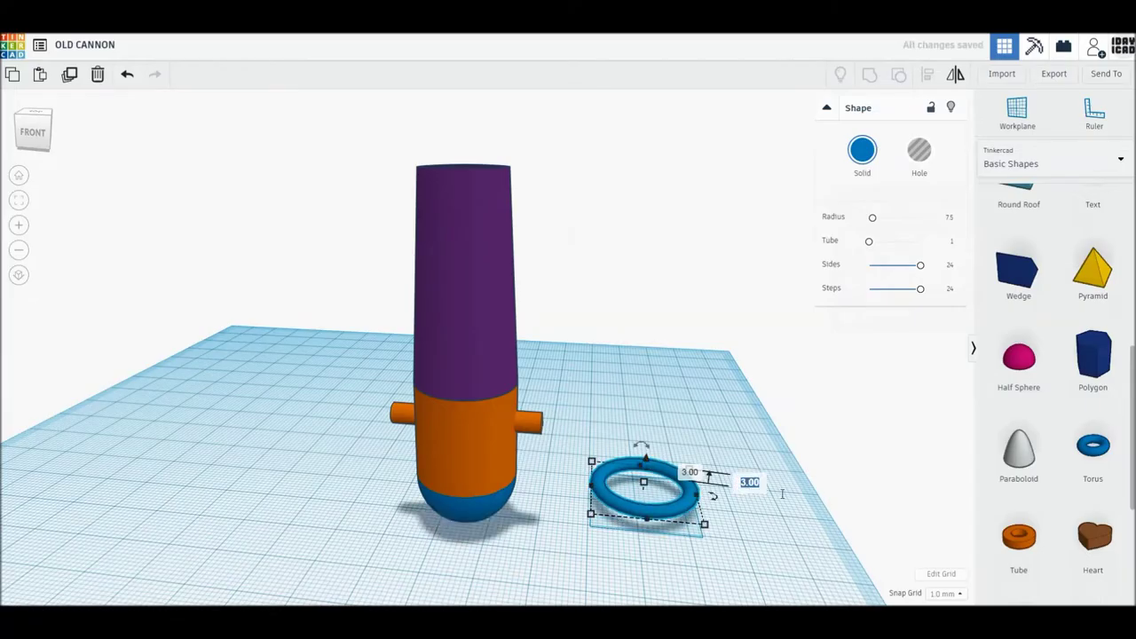
text(9)
key(Return)
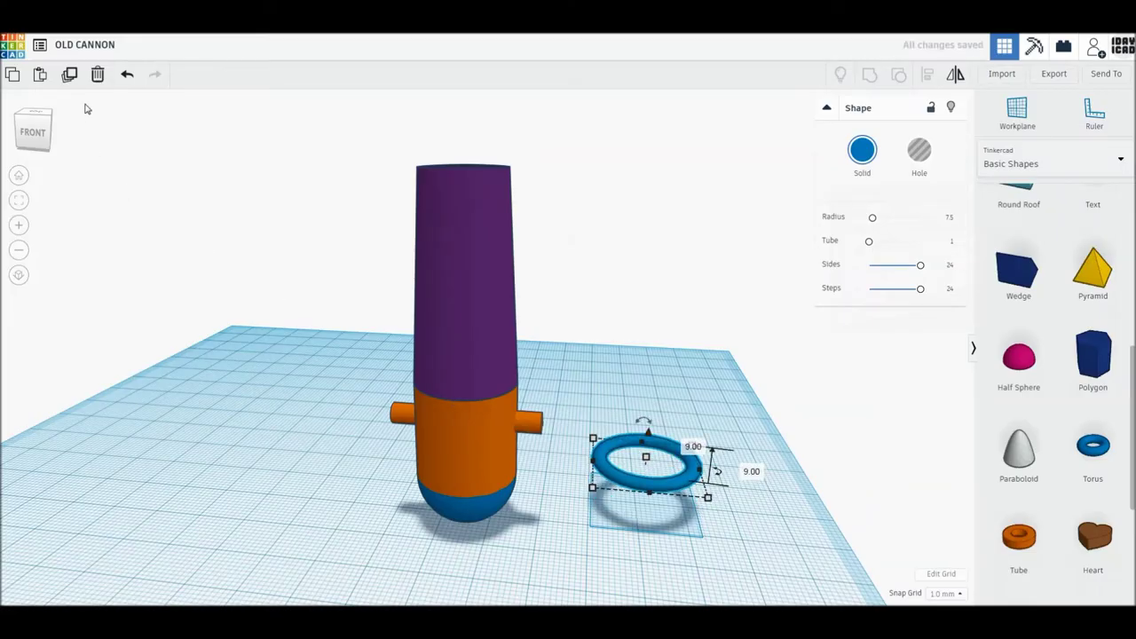
click(68, 78)
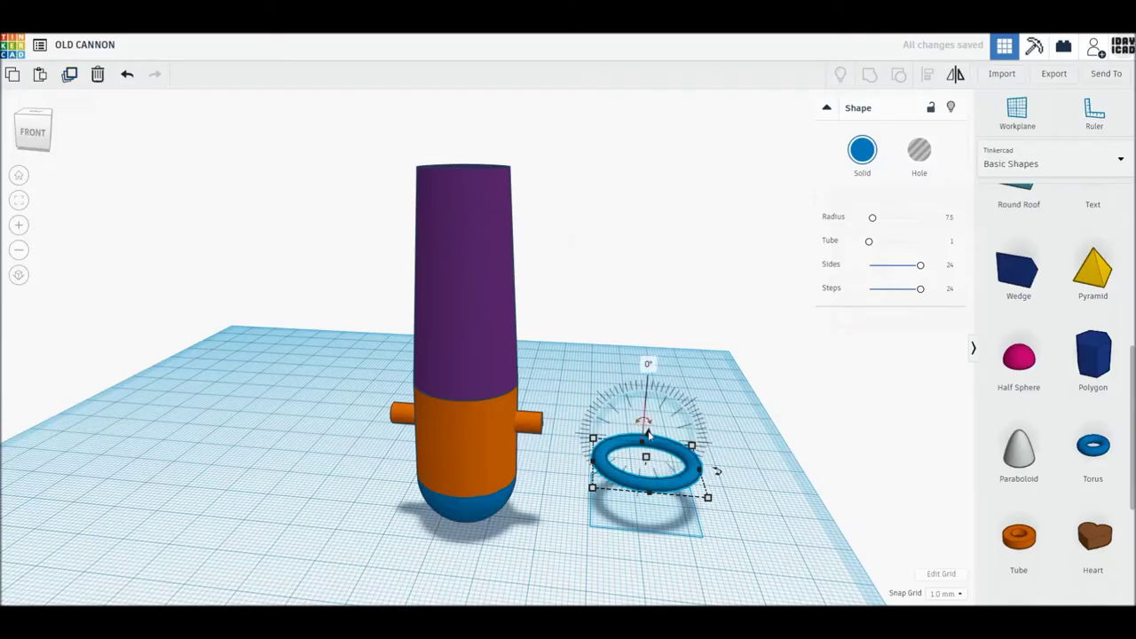
drag(647, 430, 653, 380)
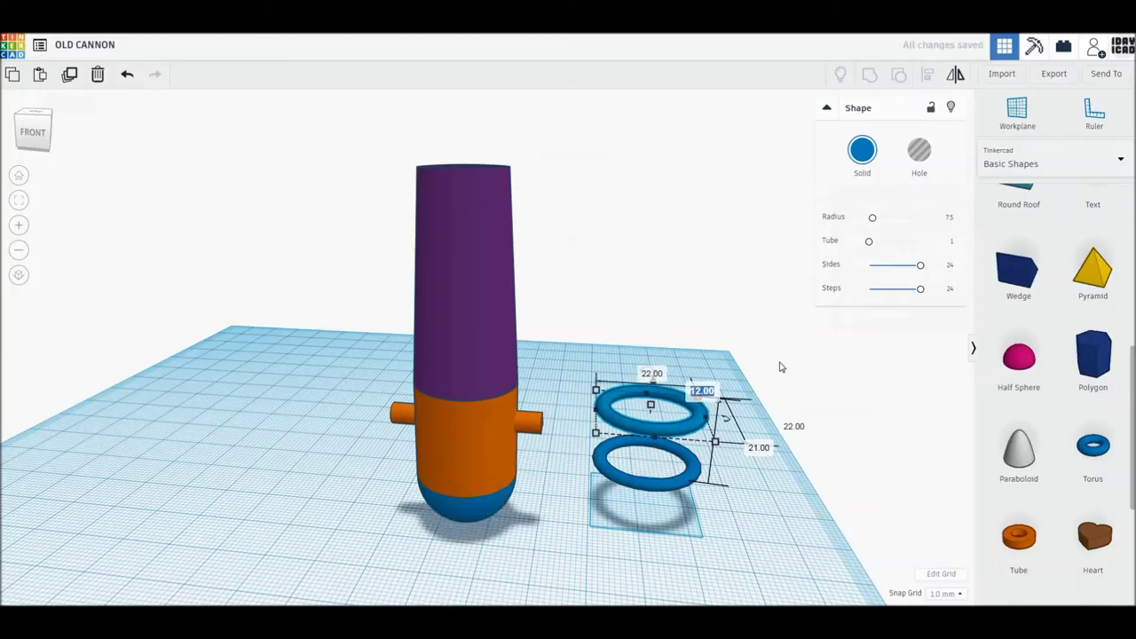
Set the second ring's elevation, add a third ring raised to about 69 mm, and switch to orthographic view
text(20)
key(Return)
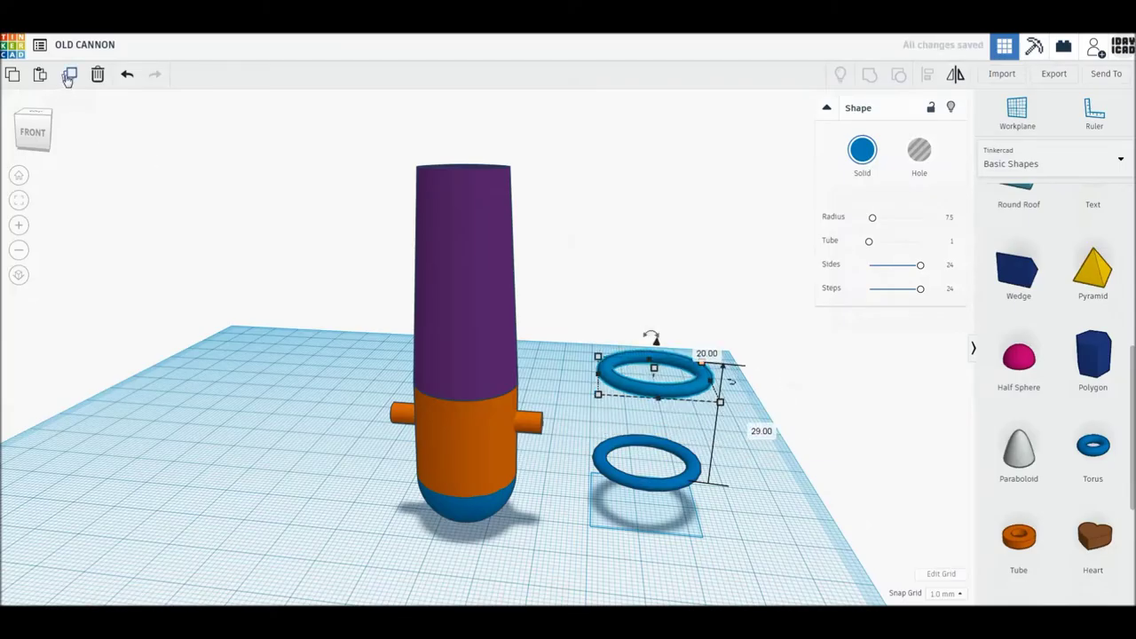
click(68, 77)
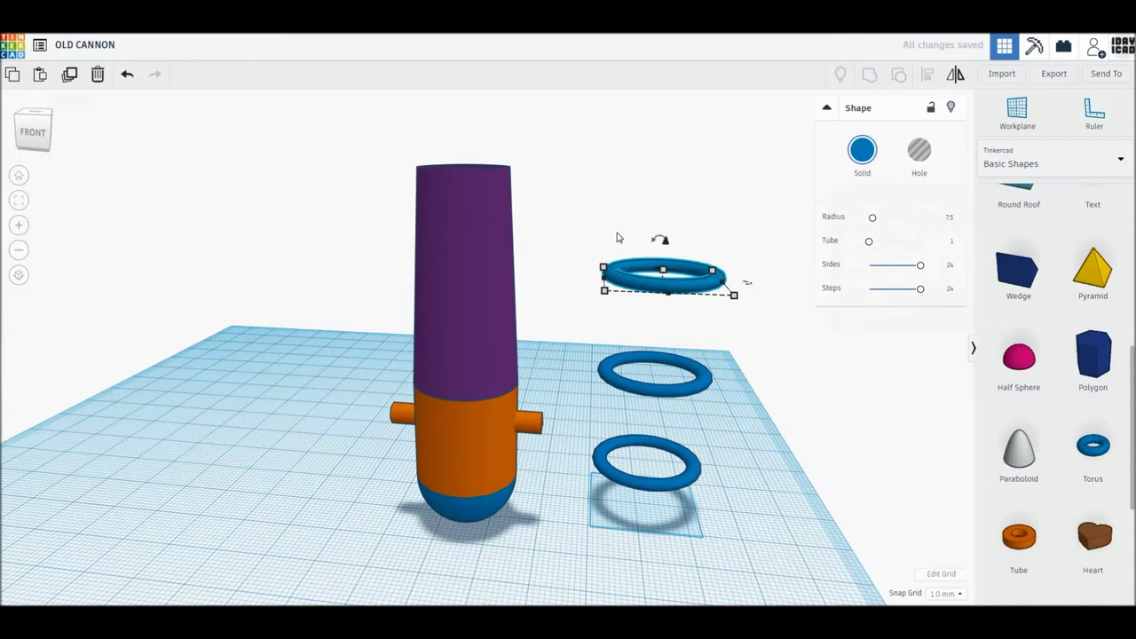
drag(663, 241, 673, 139)
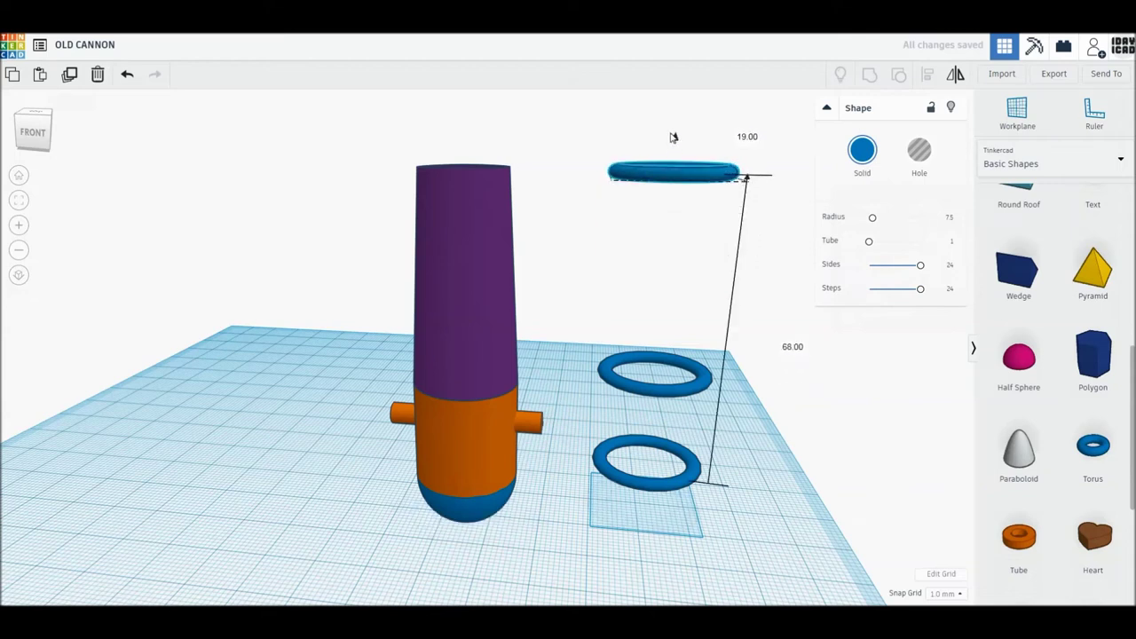
drag(673, 136, 674, 132)
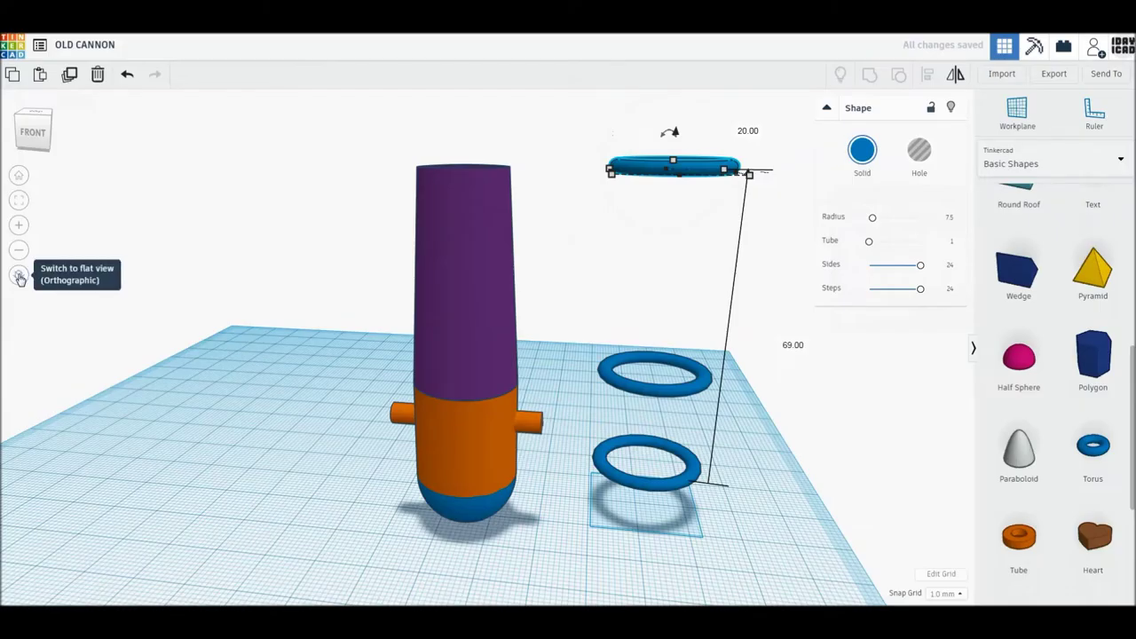
click(20, 278)
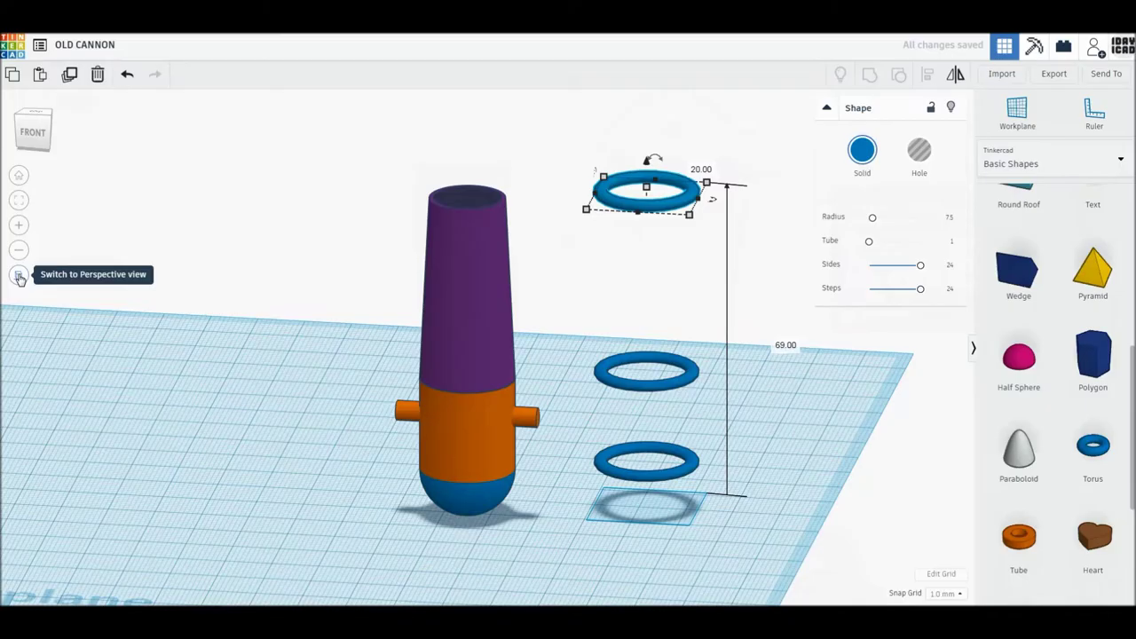
From the front view, align the three blue rings and barrel parts centred on X and Y
click(31, 133)
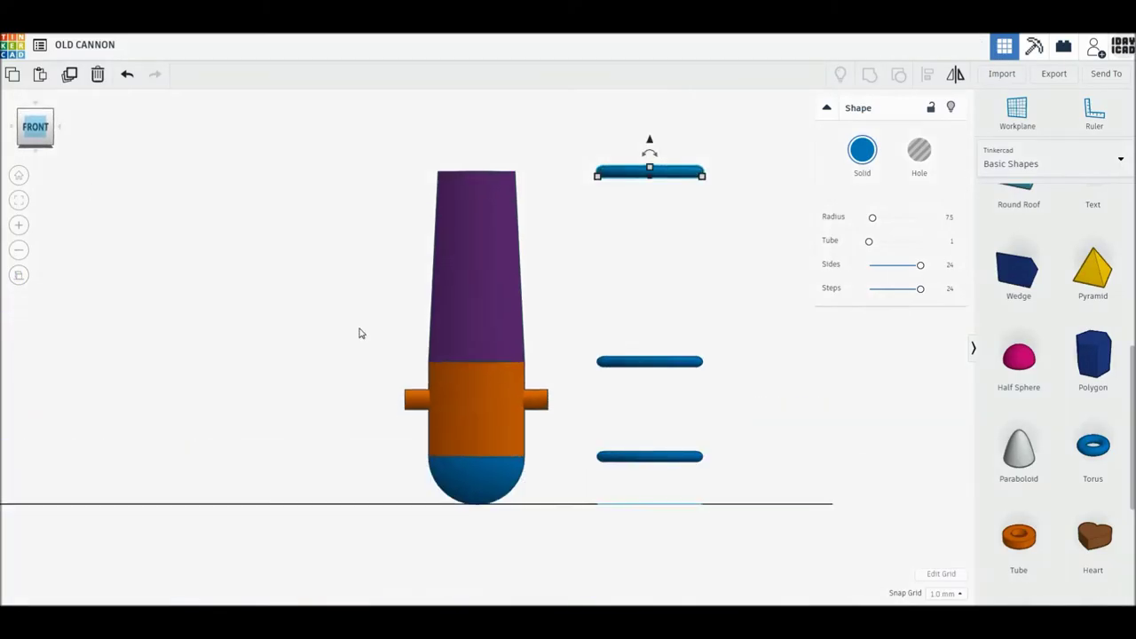
drag(579, 137, 731, 550)
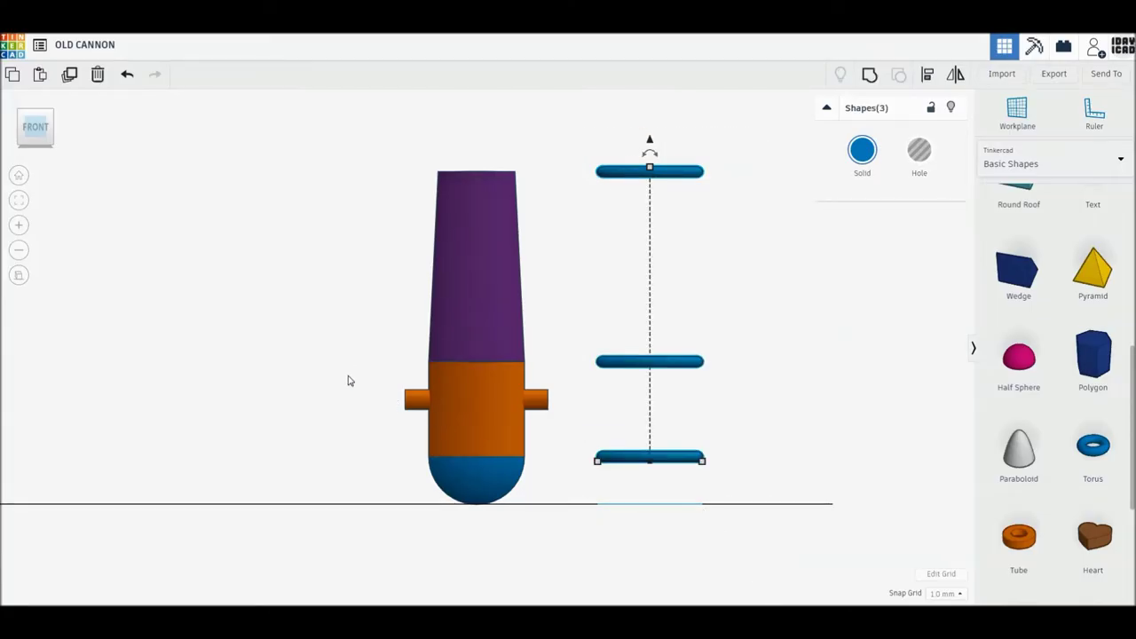
right_drag(350, 378, 347, 424)
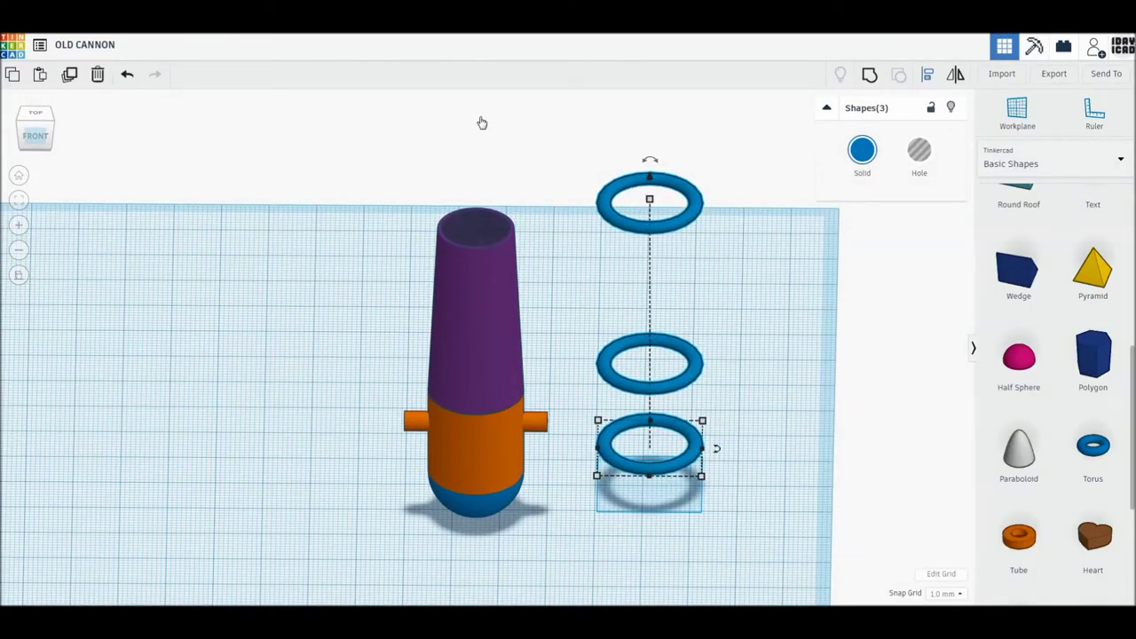
drag(354, 128, 784, 552)
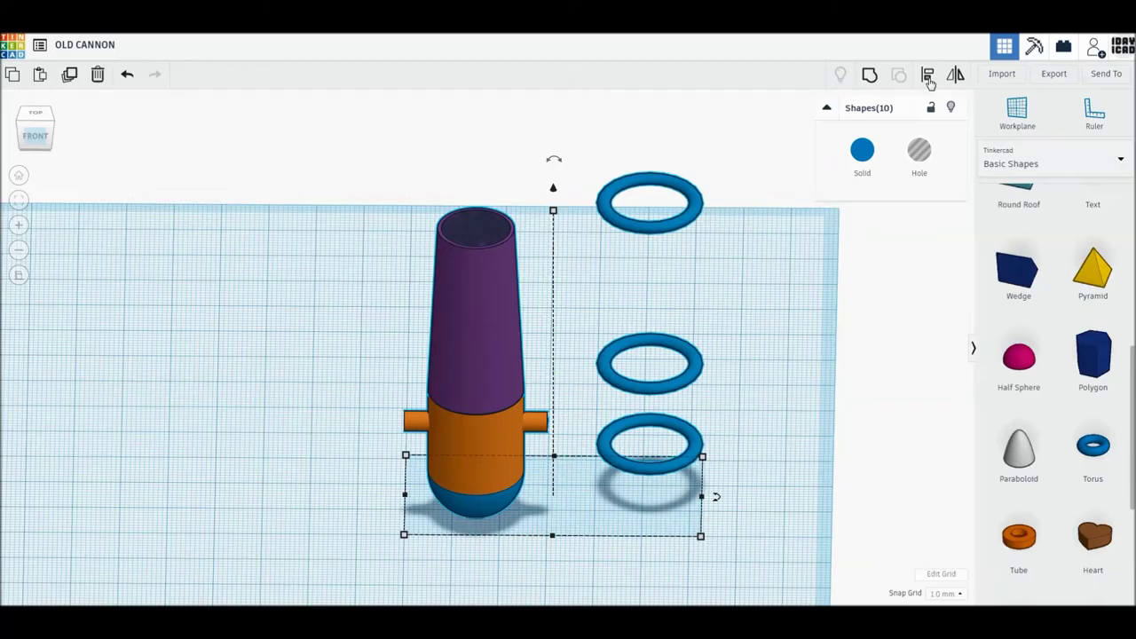
click(929, 78)
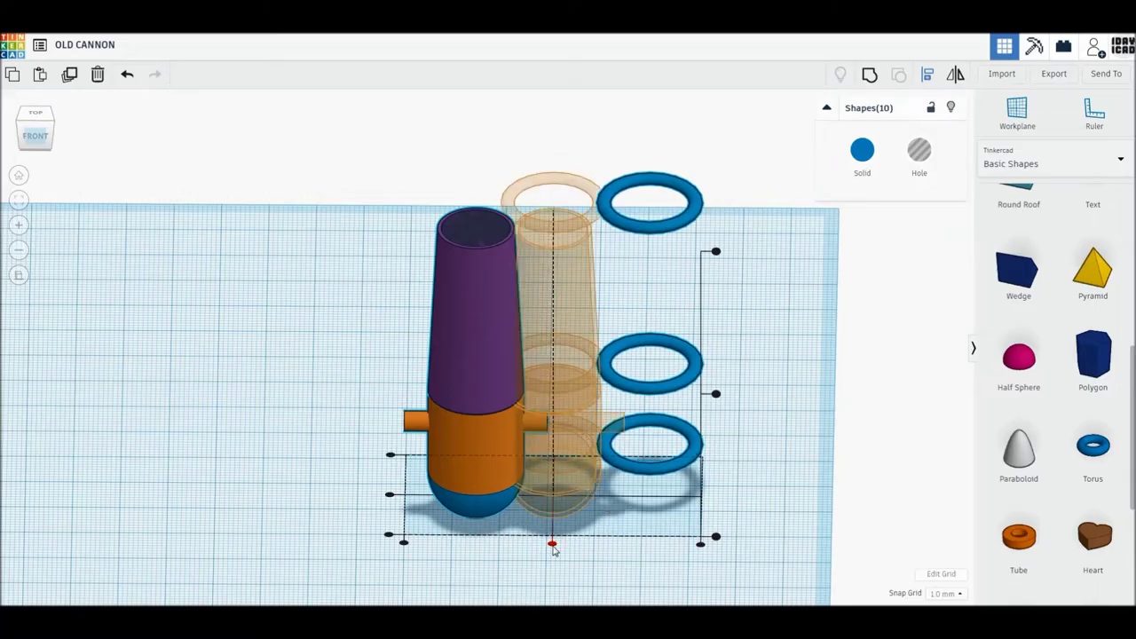
click(552, 544)
mouse_move(389, 494)
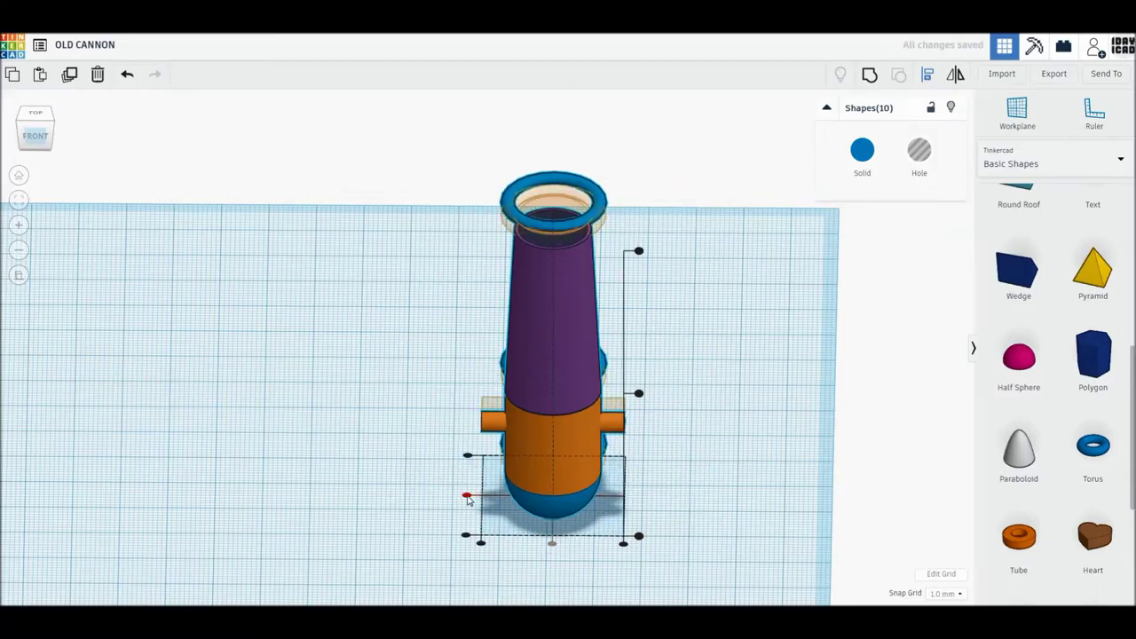
click(467, 497)
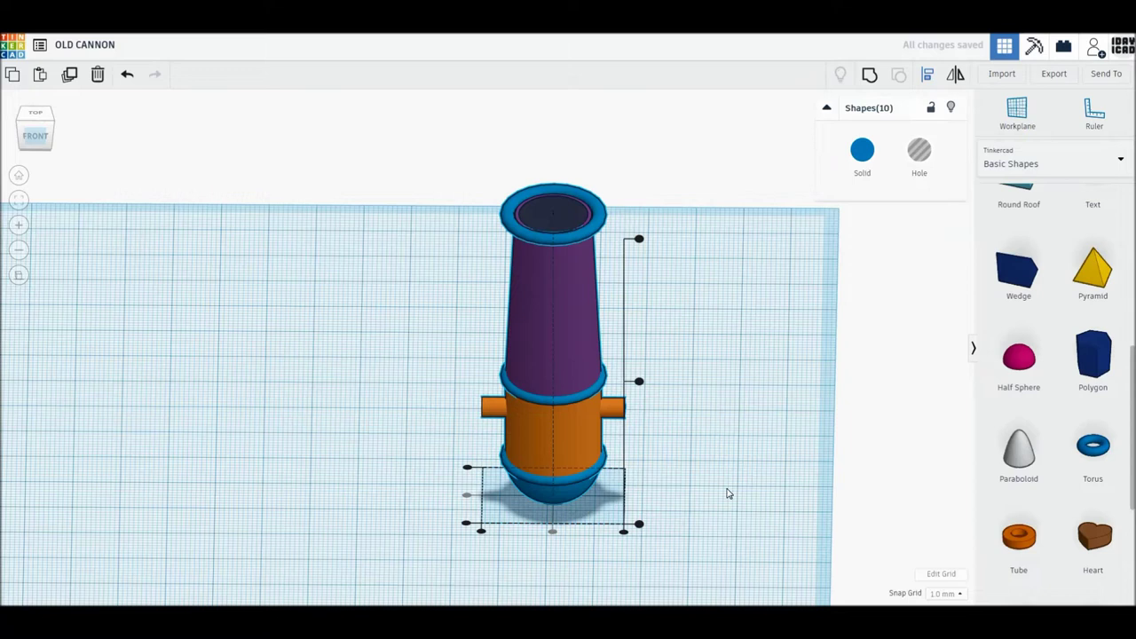
click(728, 494)
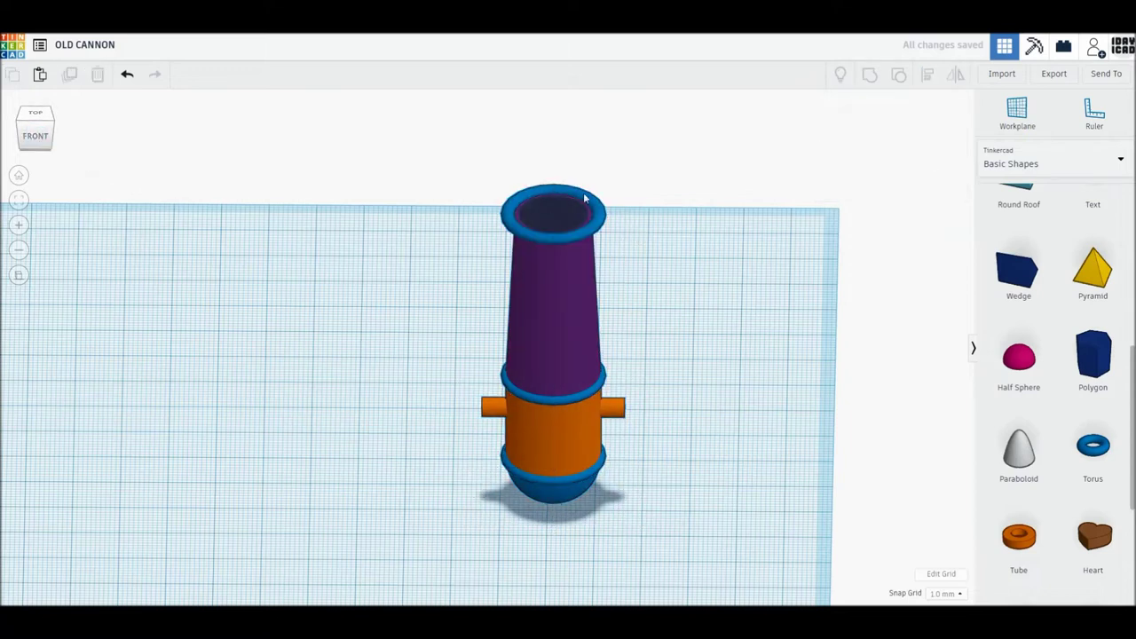
Resize the top muzzle ring to 17 × 17 mm
click(600, 225)
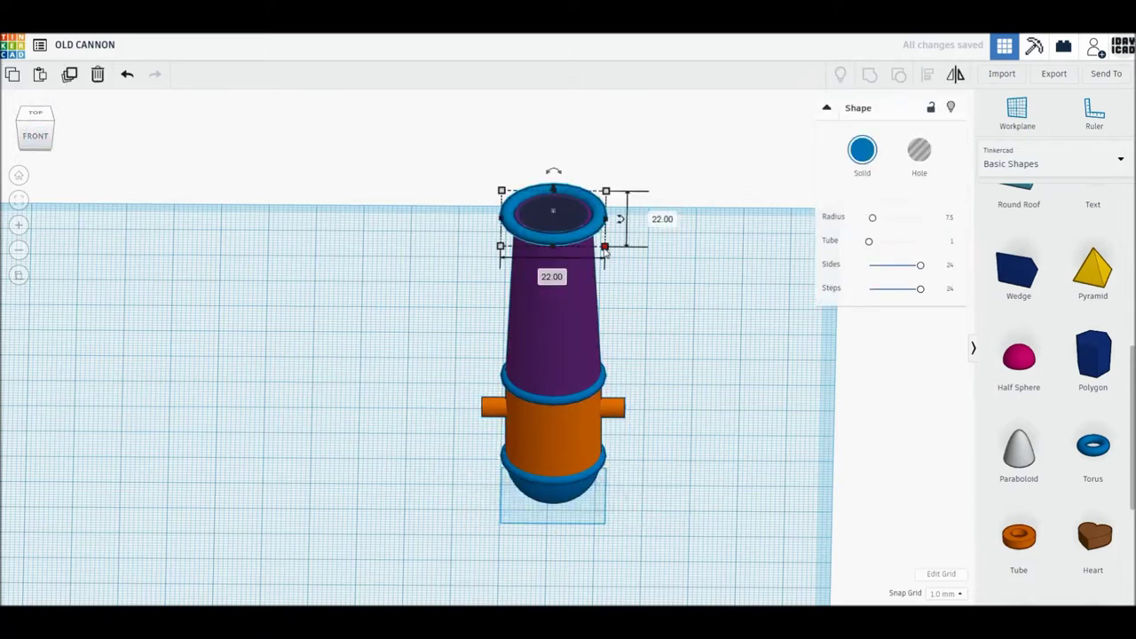
text(17)
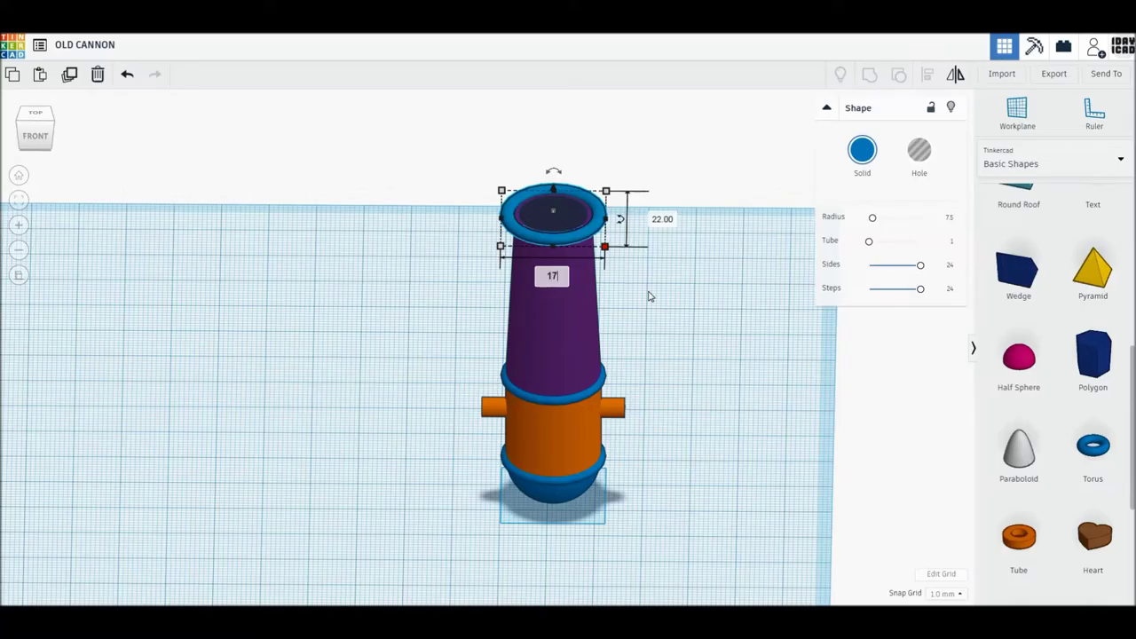
key(Tab)
text(1)
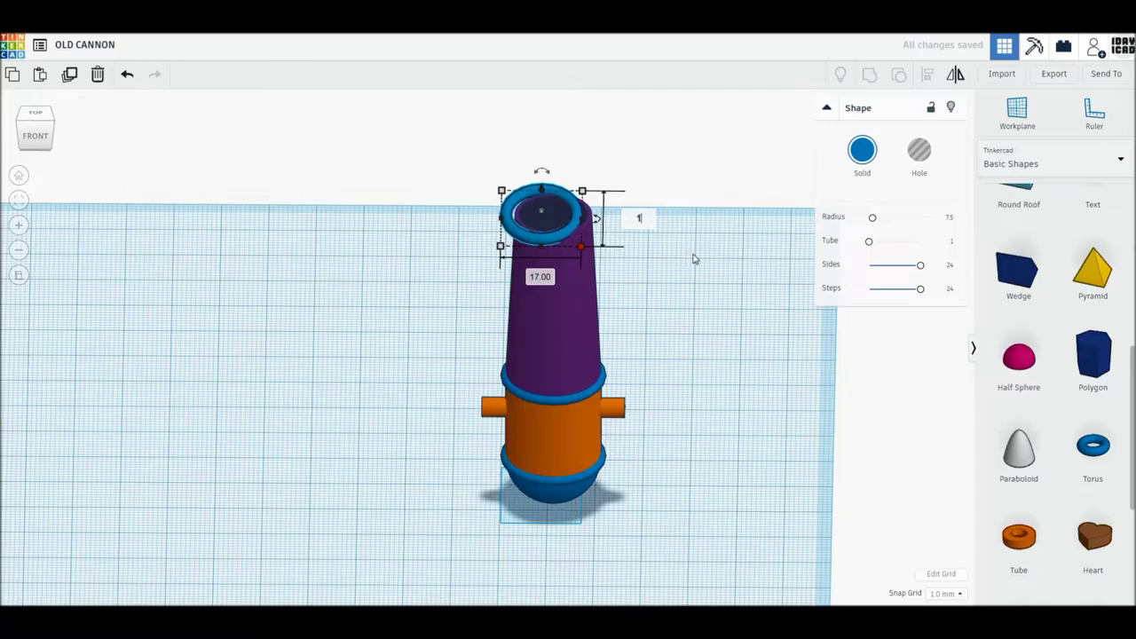
key(Return)
Align all cannon parts centred so the shrunken ring sits on the barrel top, then select the cone
mouse_move(417, 131)
mouse_down()
mouse_move(684, 489)
mouse_move(693, 479)
mouse_up()
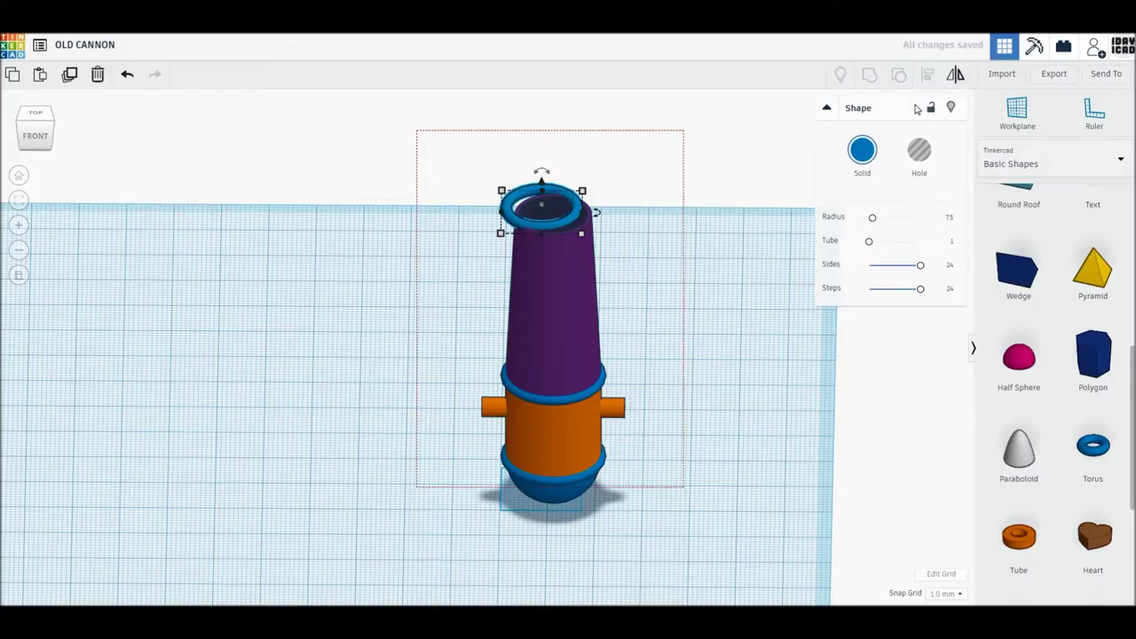
click(926, 78)
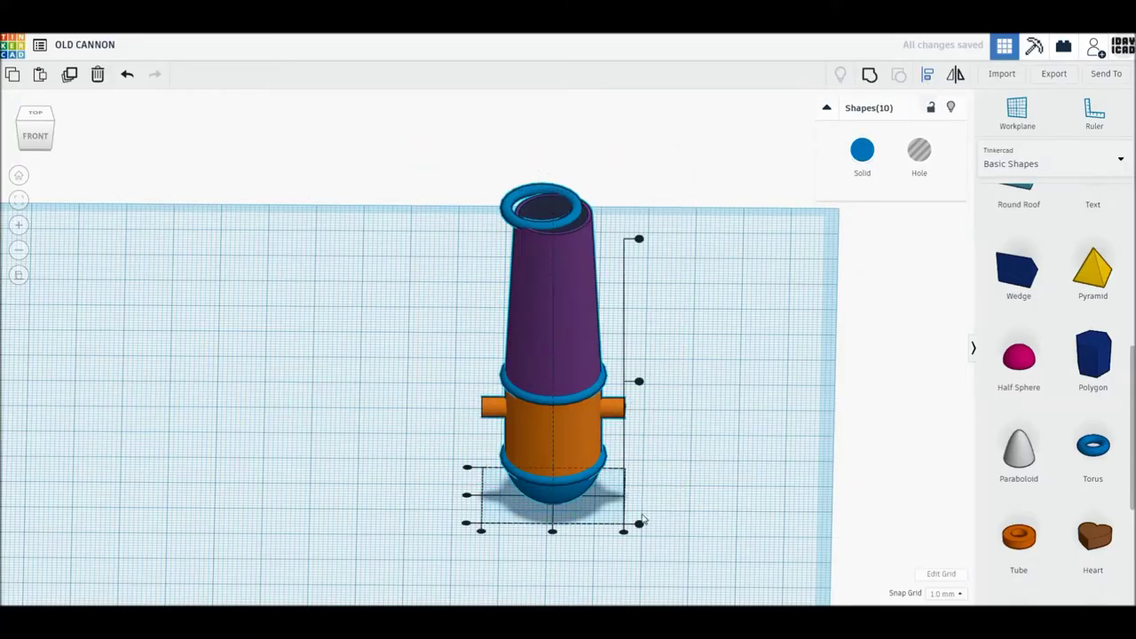
click(552, 533)
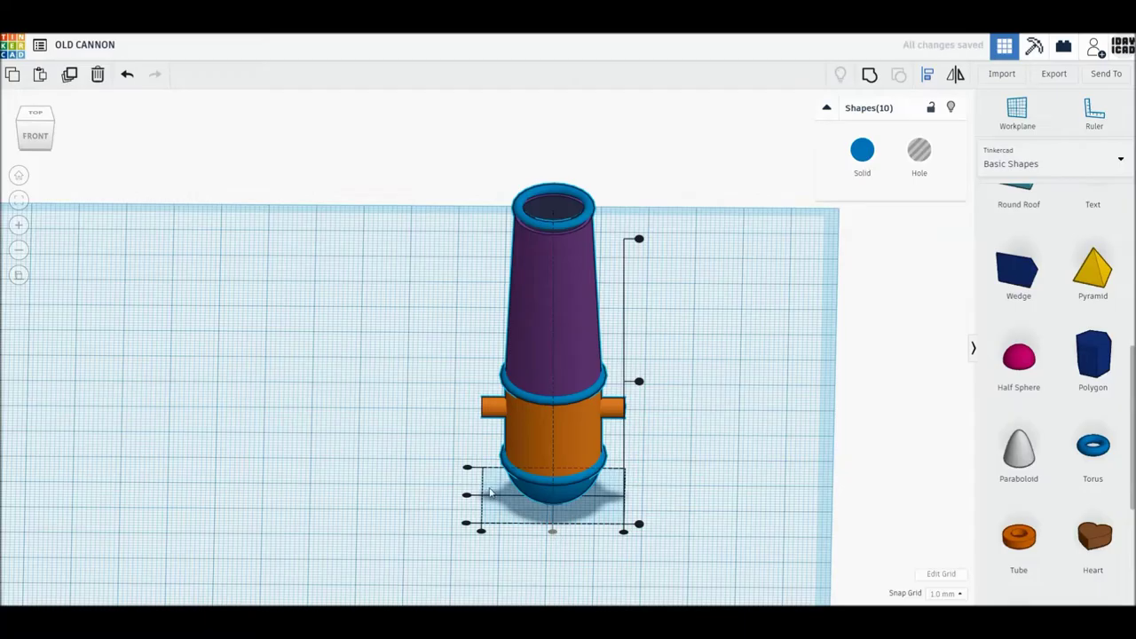
click(467, 499)
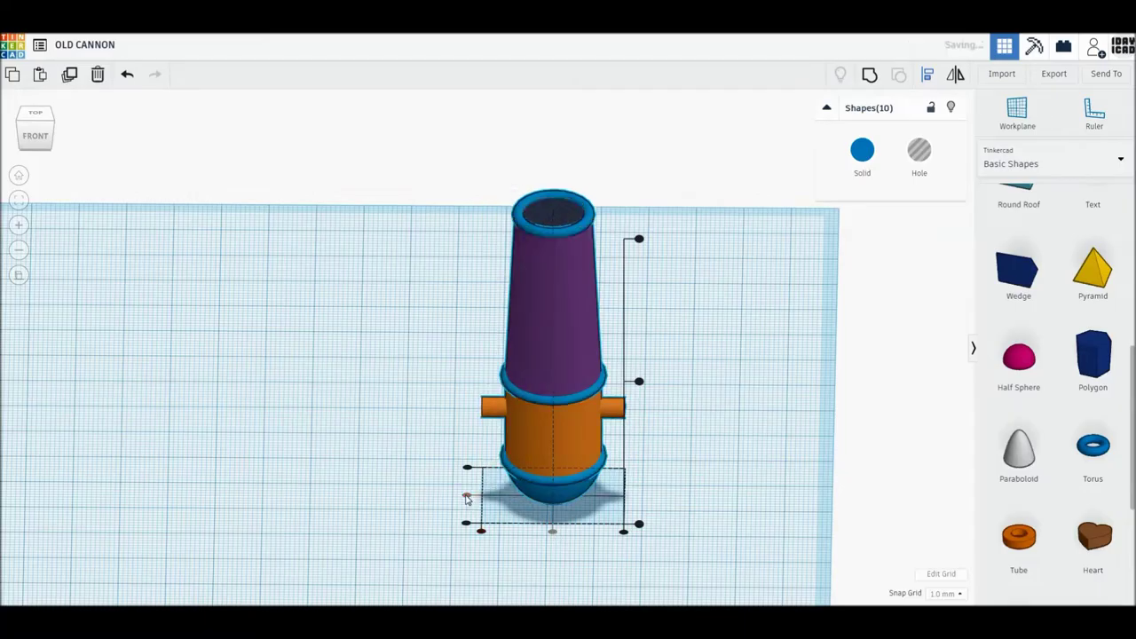
click(787, 411)
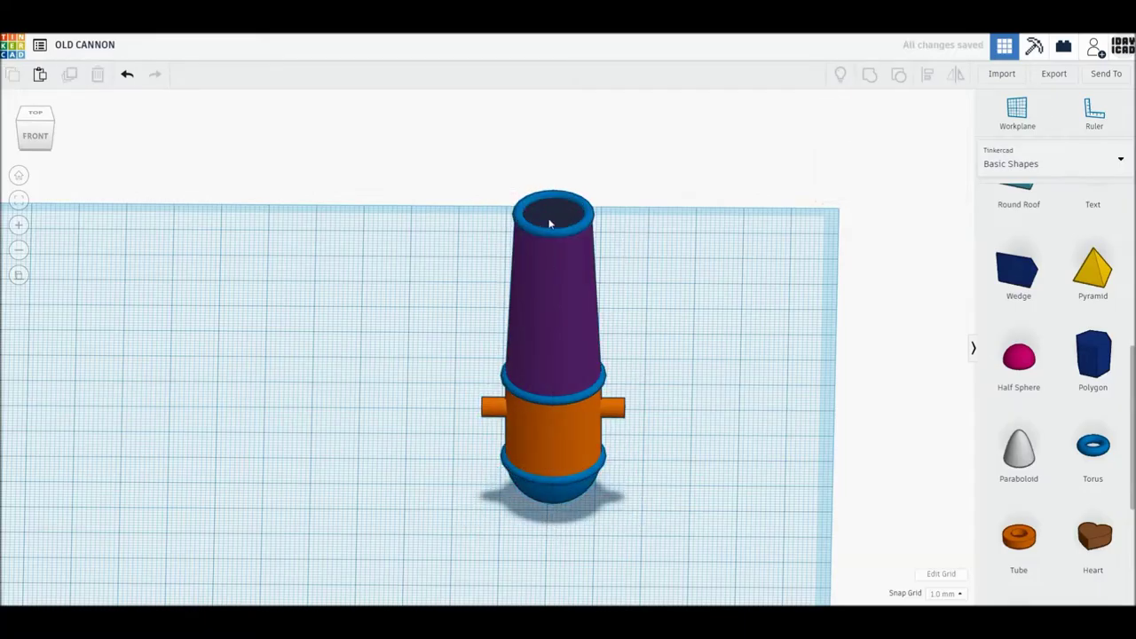
click(550, 223)
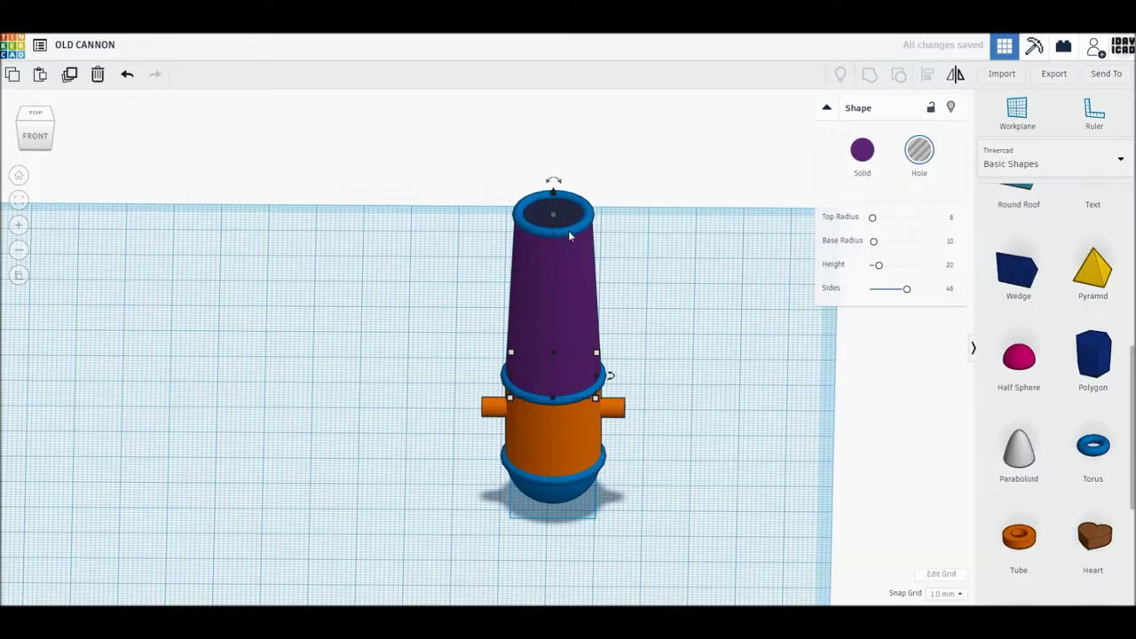
Group all barrel parts and rings into one solid and colour it dark charcoal grey
click(570, 235)
drag(412, 153, 681, 525)
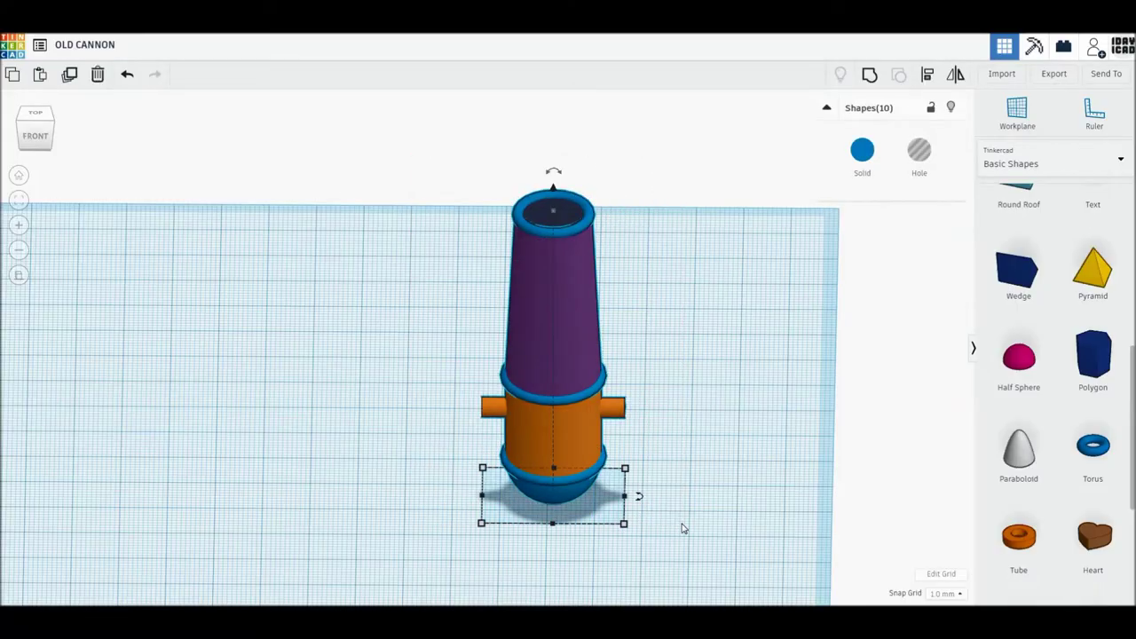
click(871, 80)
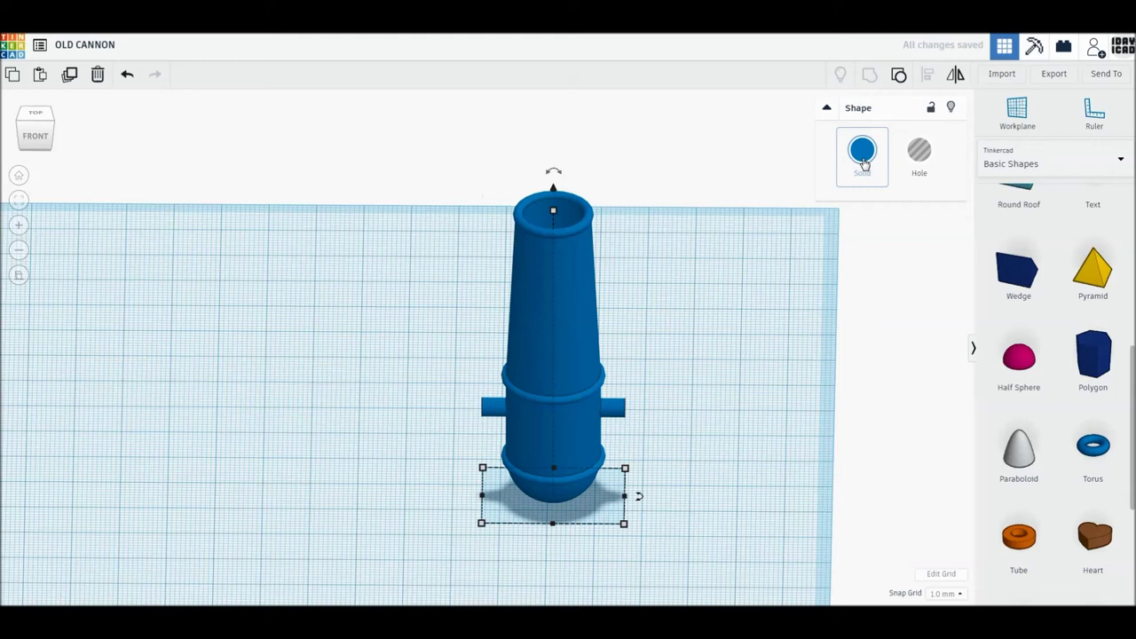
click(863, 153)
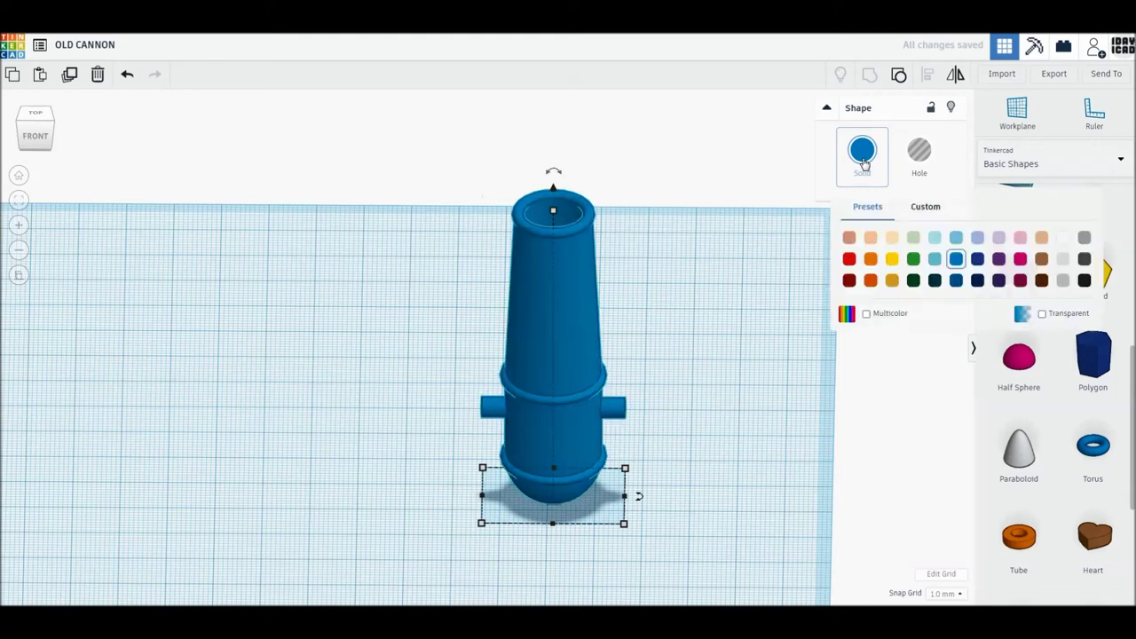
click(1084, 258)
click(633, 285)
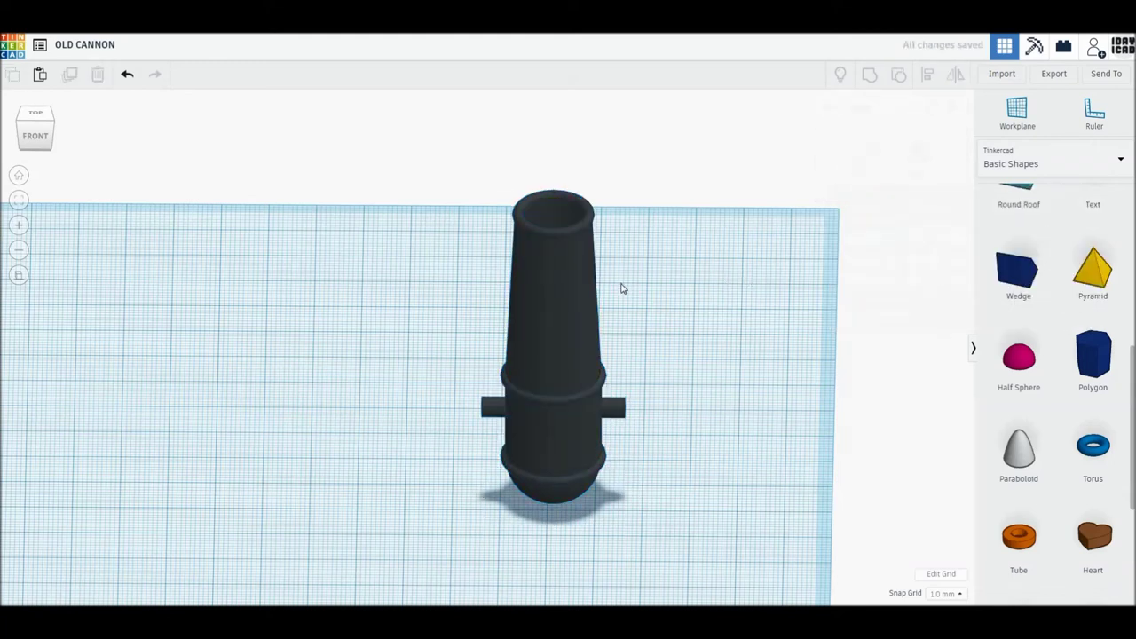
Rotate the grouped grey cannon -90° so the barrel lies horizontally above the workplane
right_drag(675, 459, 405, 437)
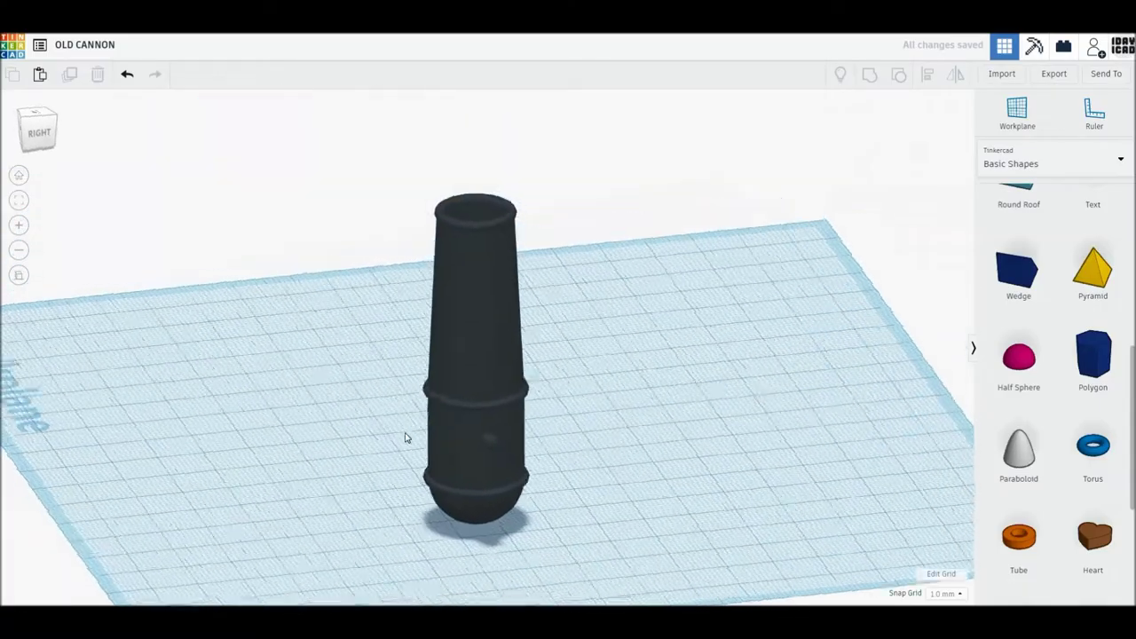
key(ctrl+z)
key(ctrl+z)
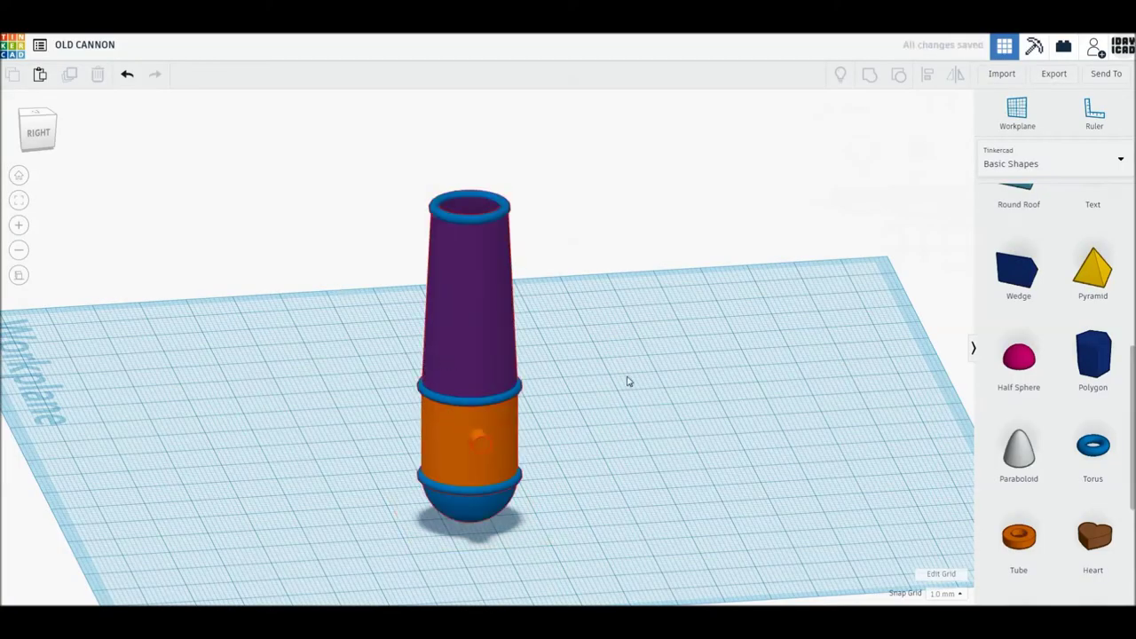
key(ctrl+y)
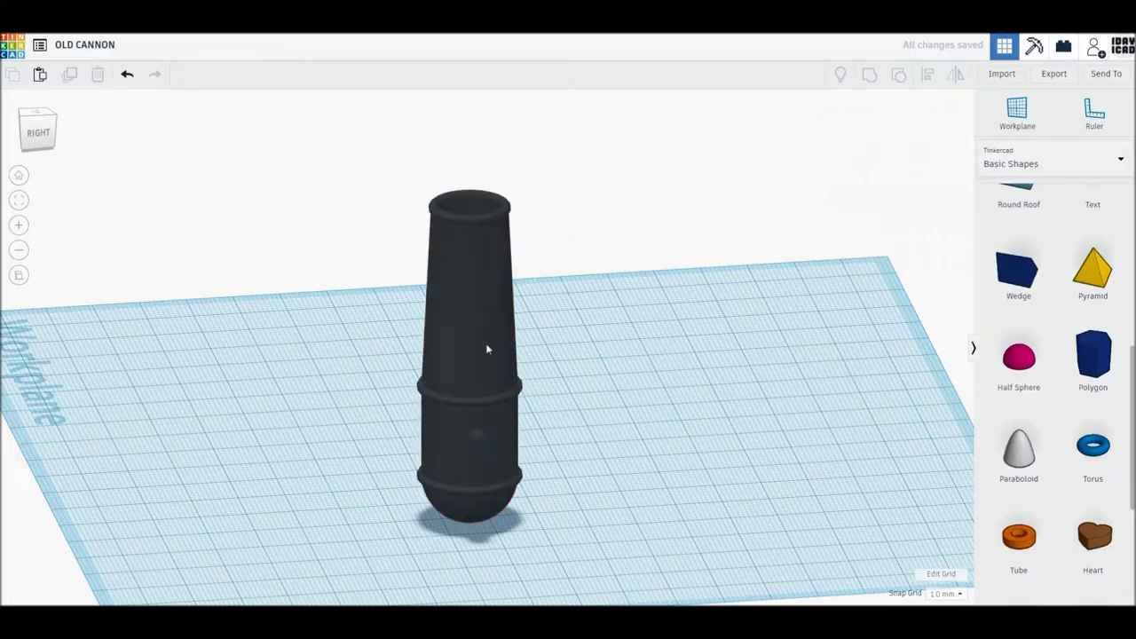
click(487, 349)
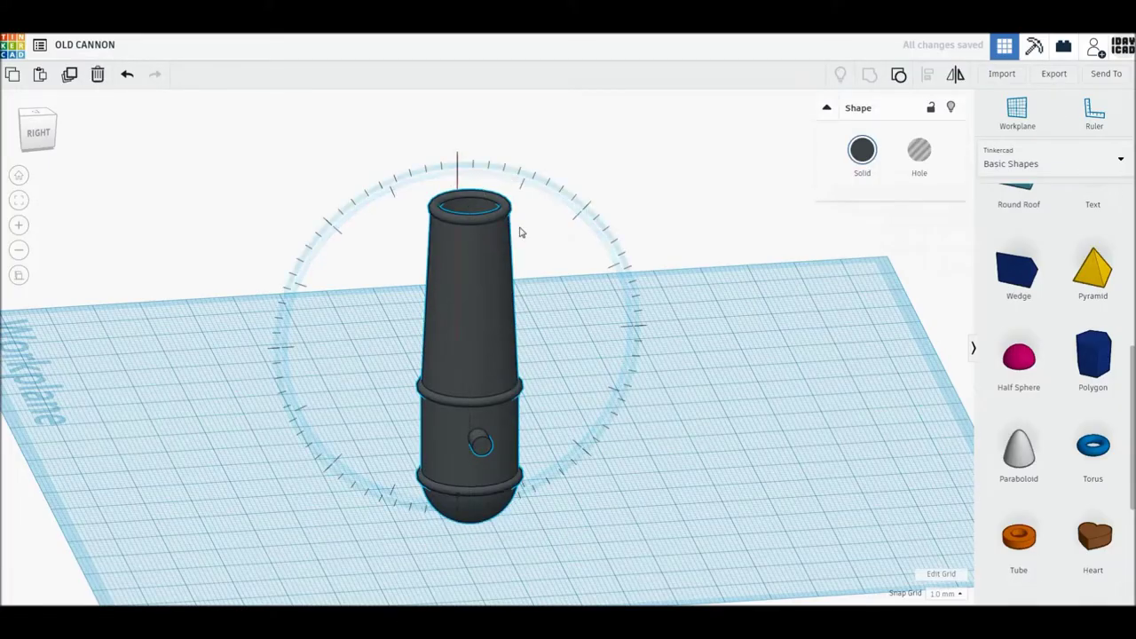
drag(521, 232, 577, 315)
drag(577, 316, 578, 311)
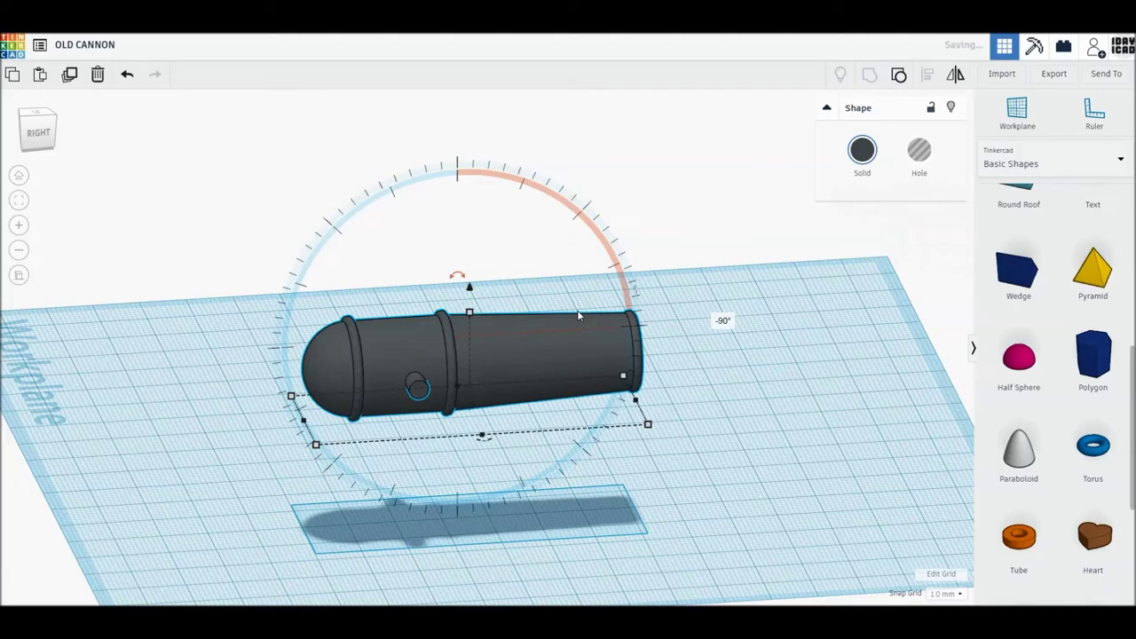
key(d)
click(756, 343)
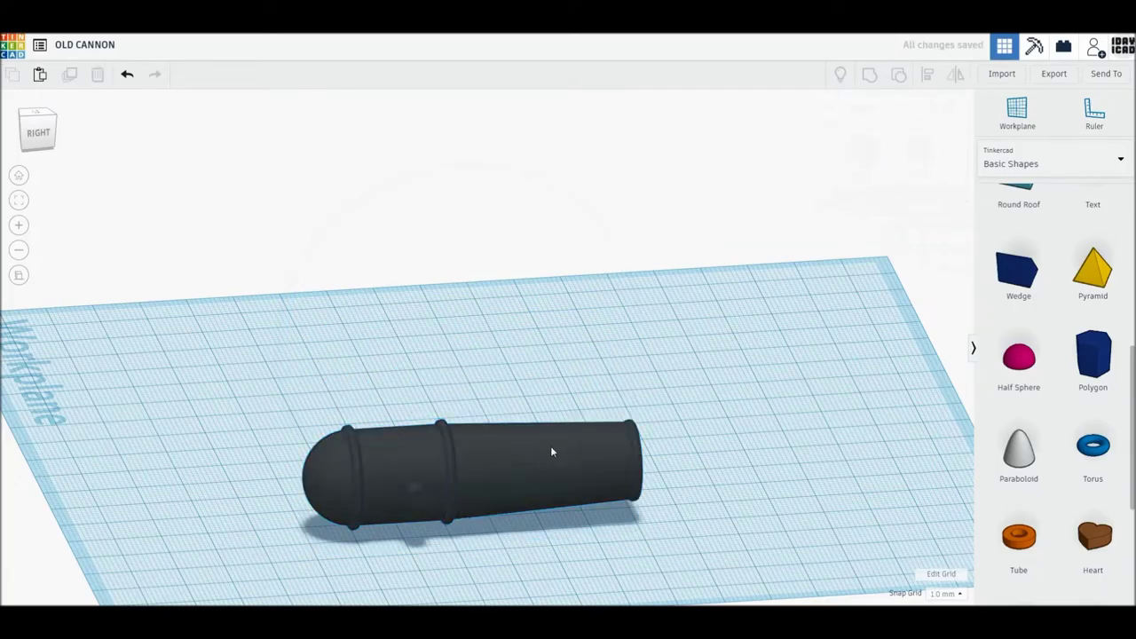
key(ctrl+z)
scroll(1083, 377, up, 3)
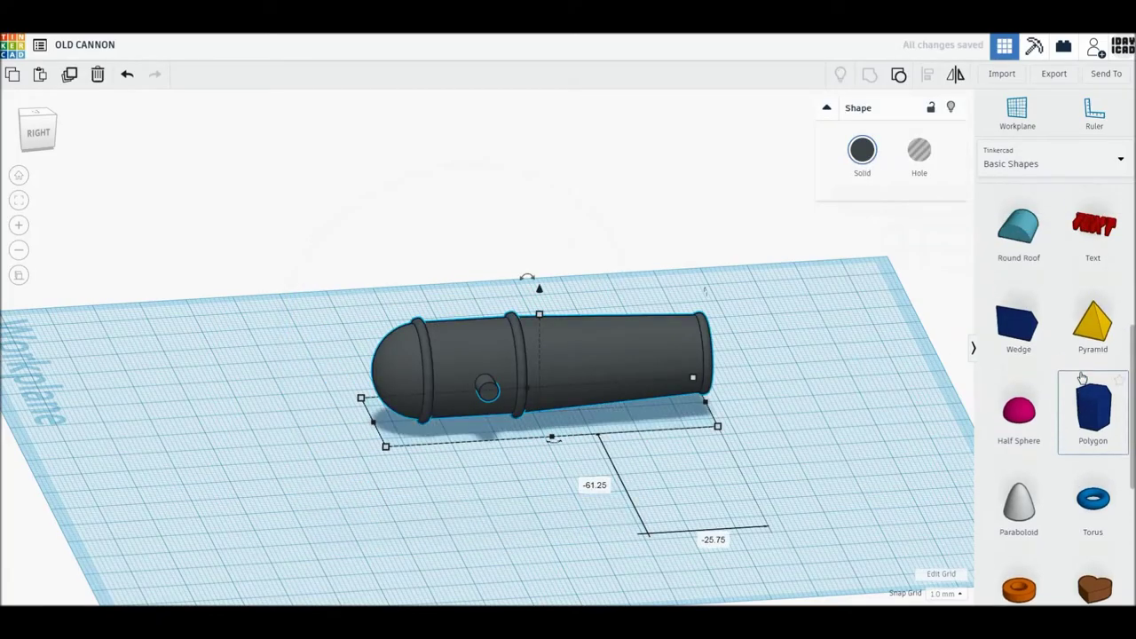
Add a red box to the workplane in front of the cannon
scroll(1082, 378, up, 1)
scroll(1065, 356, up, 2)
scroll(1051, 317, up, 2)
scroll(1023, 350, up, 1)
drag(1023, 353, 610, 471)
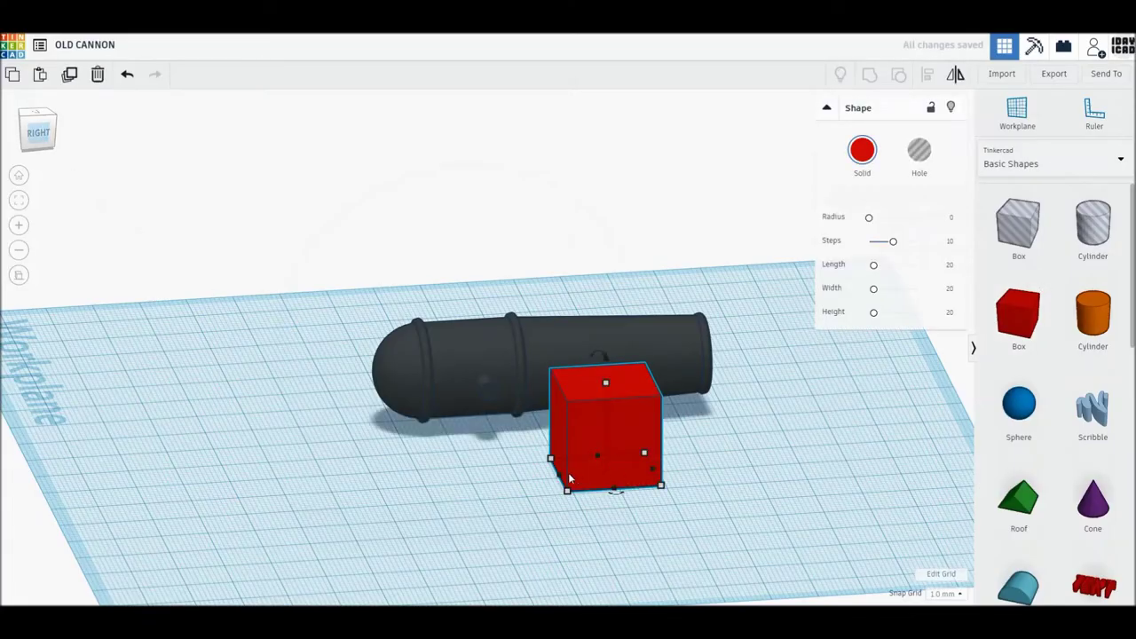
Set the red box to 40 wide, 60 long and 10 high
click(624, 507)
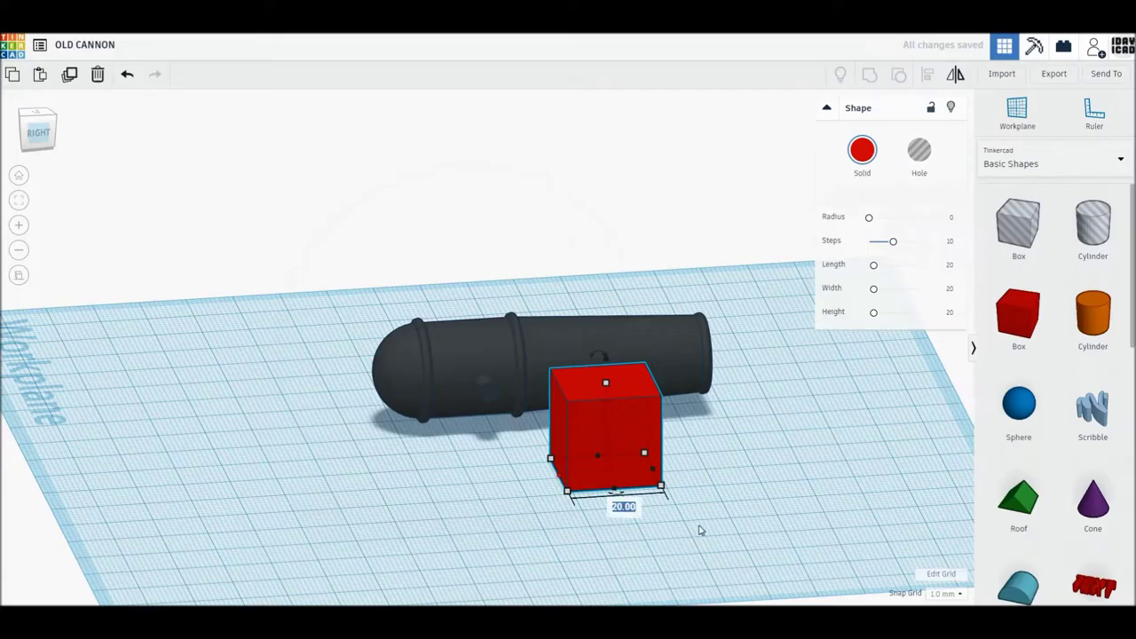
text(40)
key(Return)
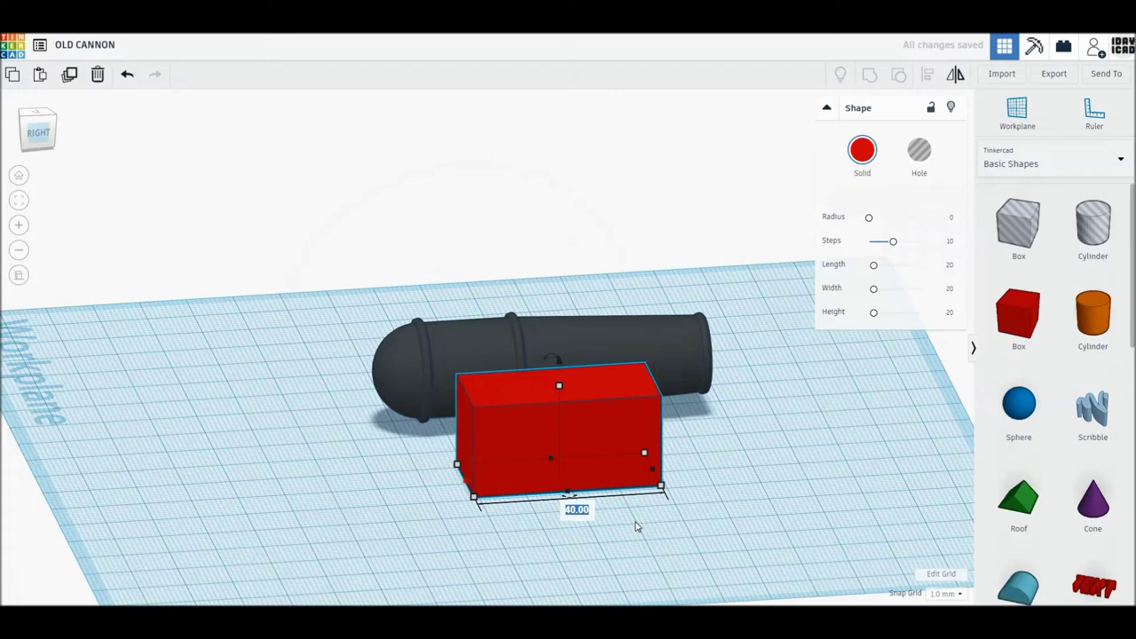
text(60)
key(Return)
click(569, 432)
text(10)
key(Return)
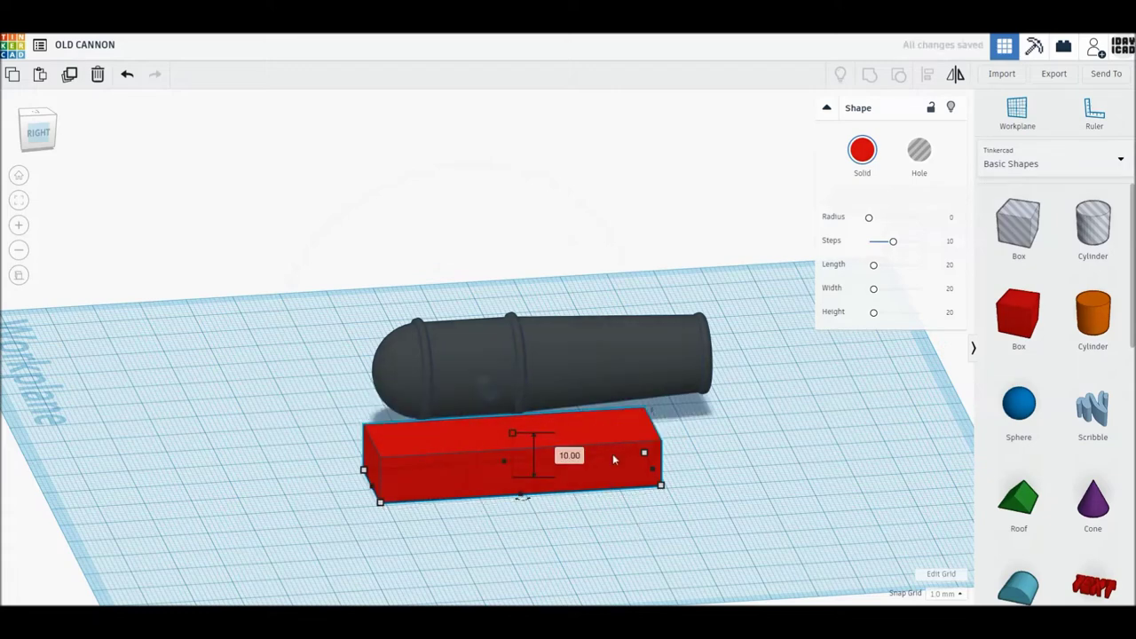
Undo a mistaken 28 length and set the slab's width to 28 instead
click(532, 515)
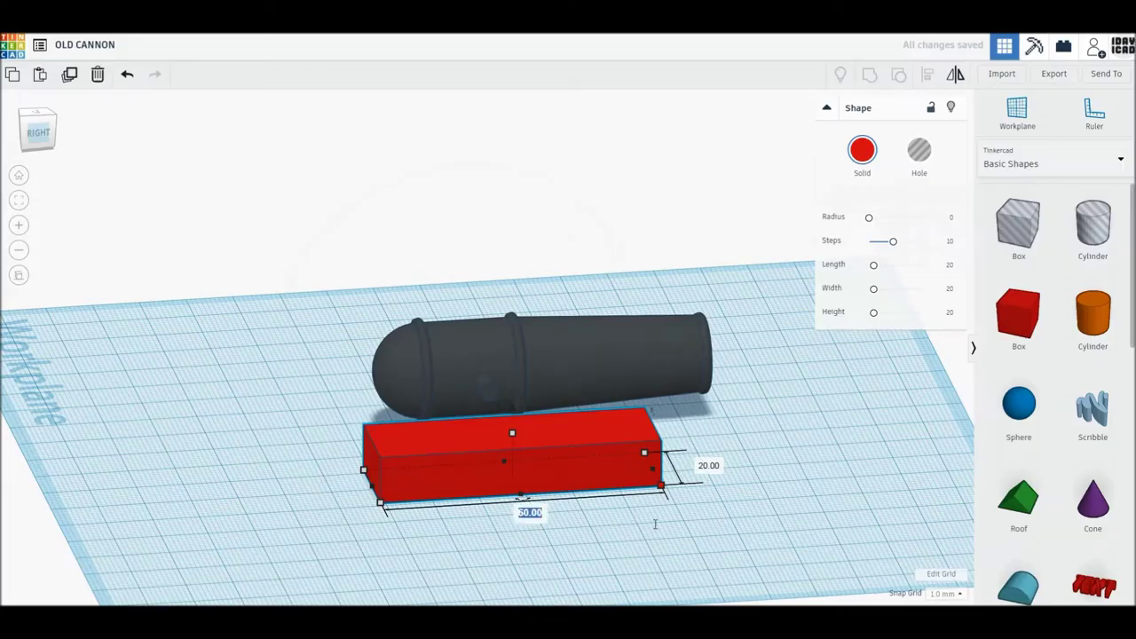
text(28)
key(Return)
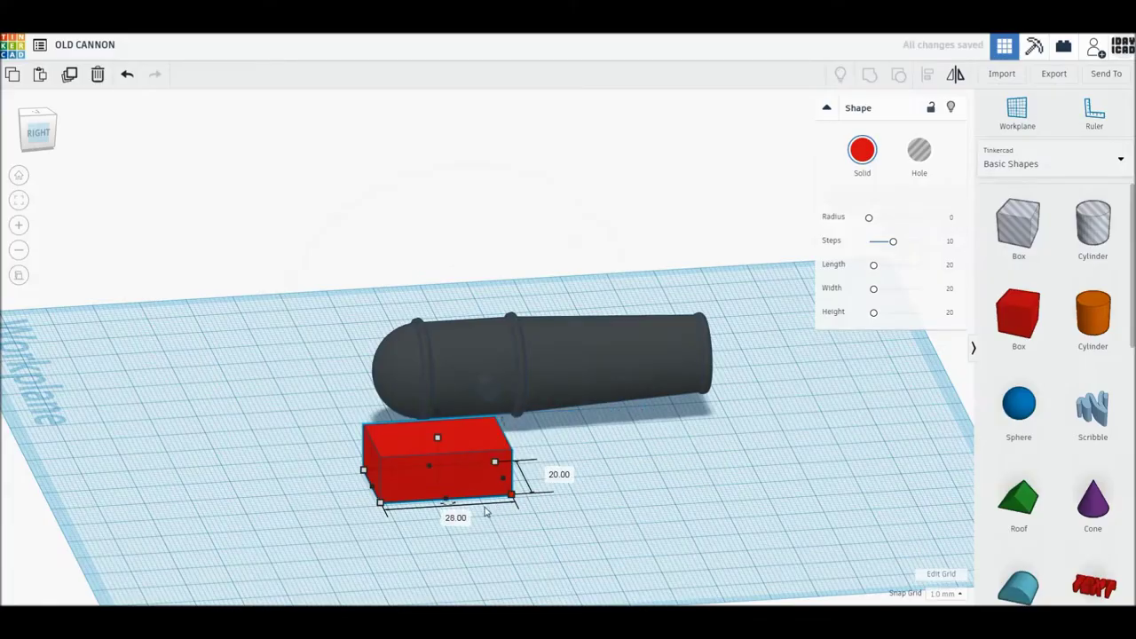
click(127, 75)
click(712, 465)
text(28)
key(Return)
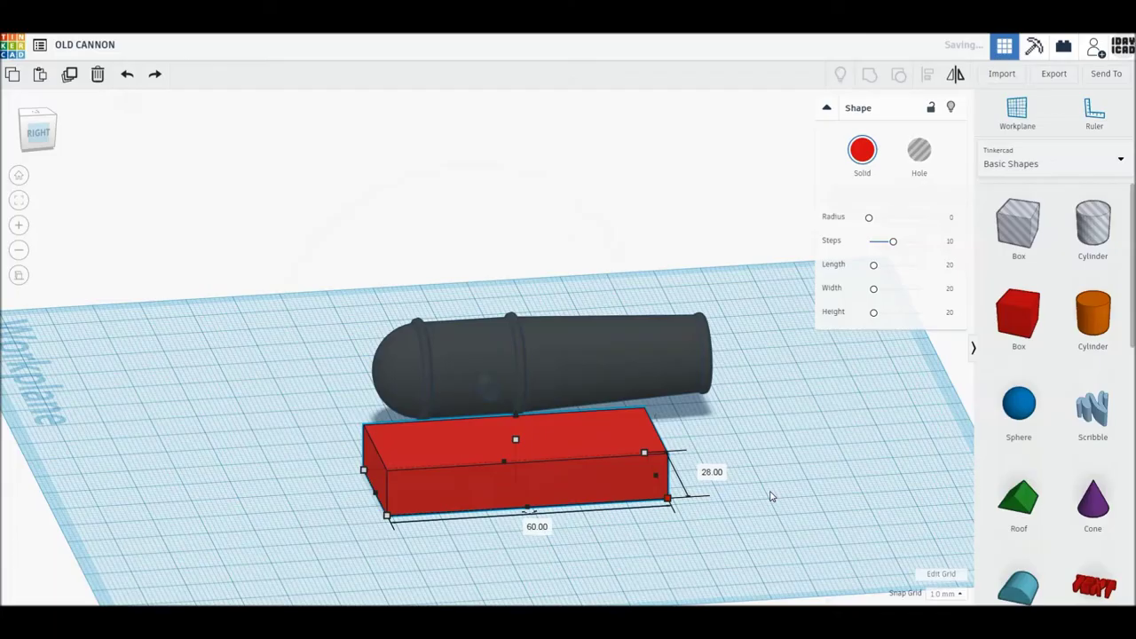
click(471, 373)
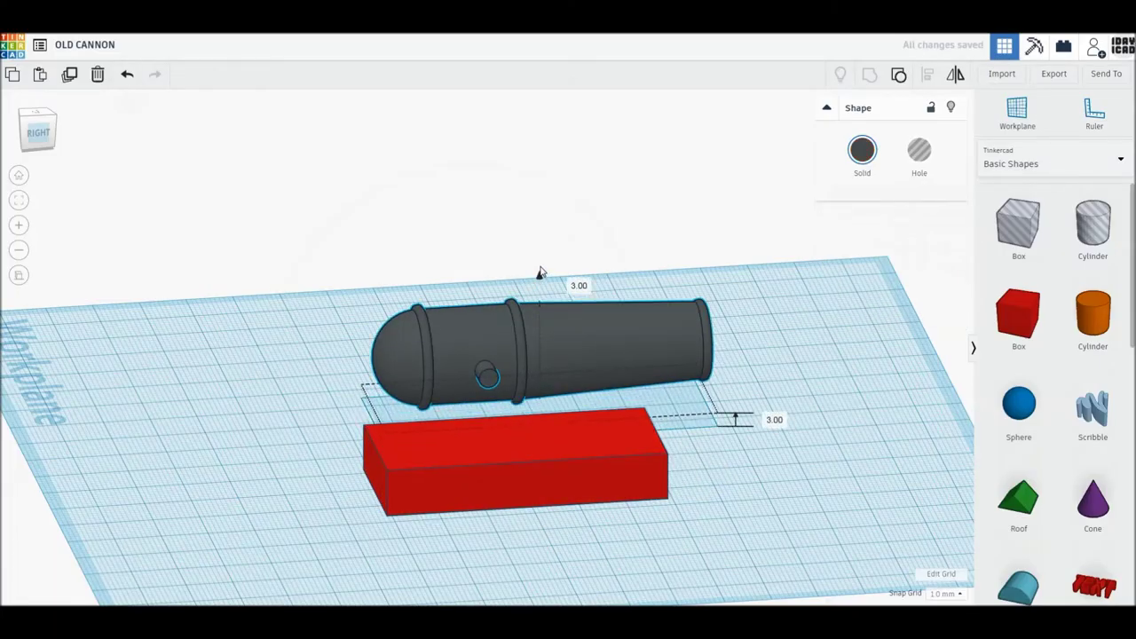
Raise the cannon to an elevation of 10 above the workplane
drag(539, 295, 539, 262)
click(776, 413)
text(10)
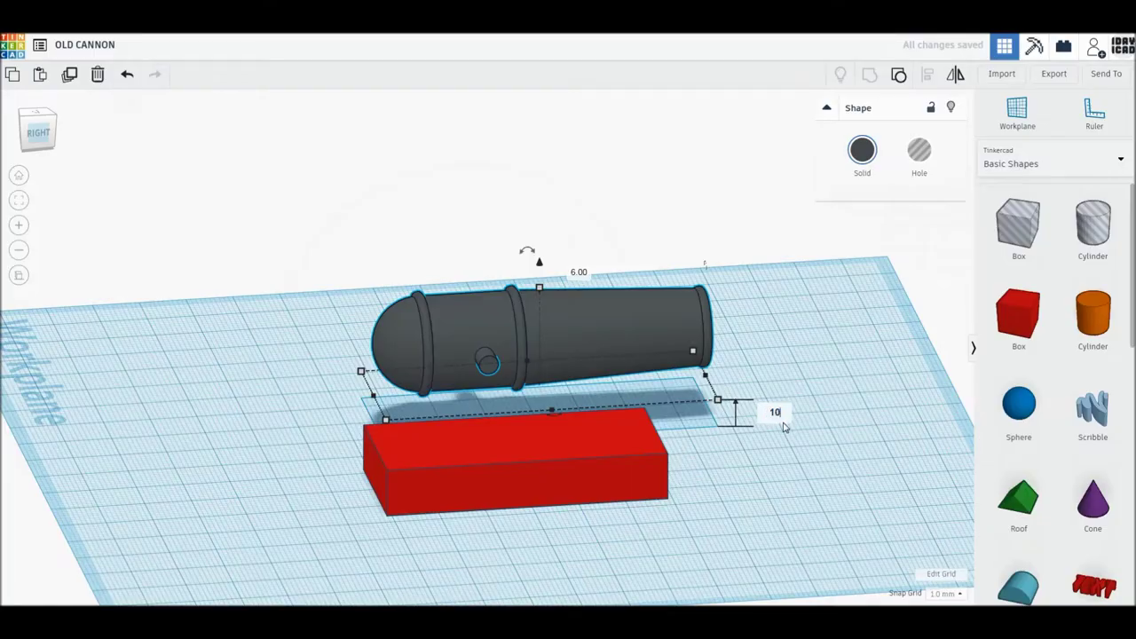
key(Return)
click(768, 487)
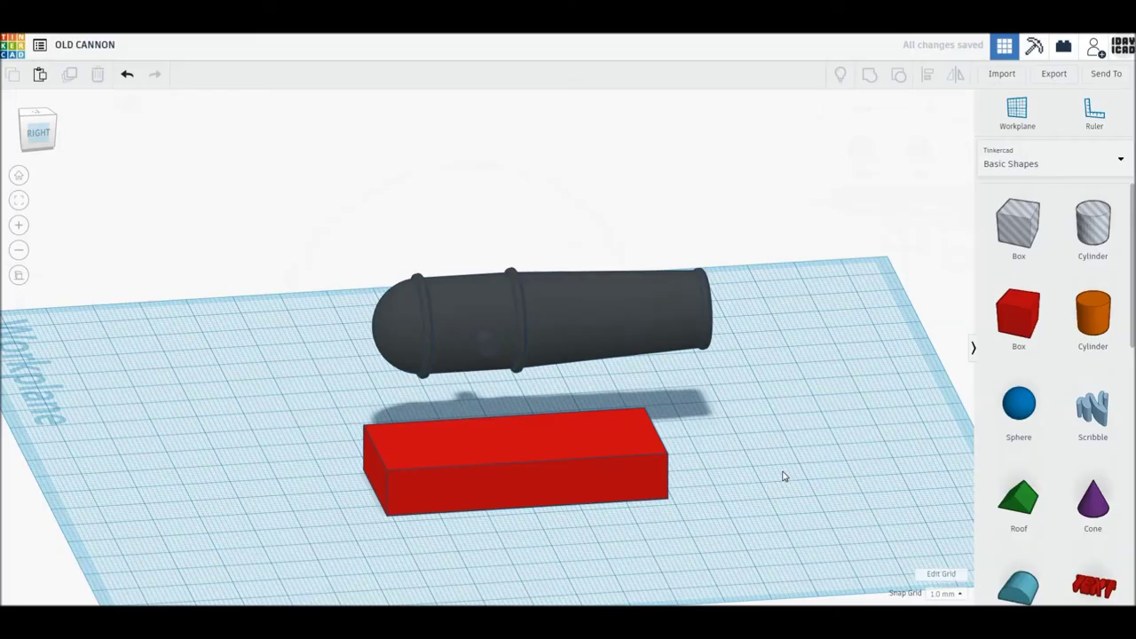
In top view, nudge the slab into place and move the cannon over it
click(35, 115)
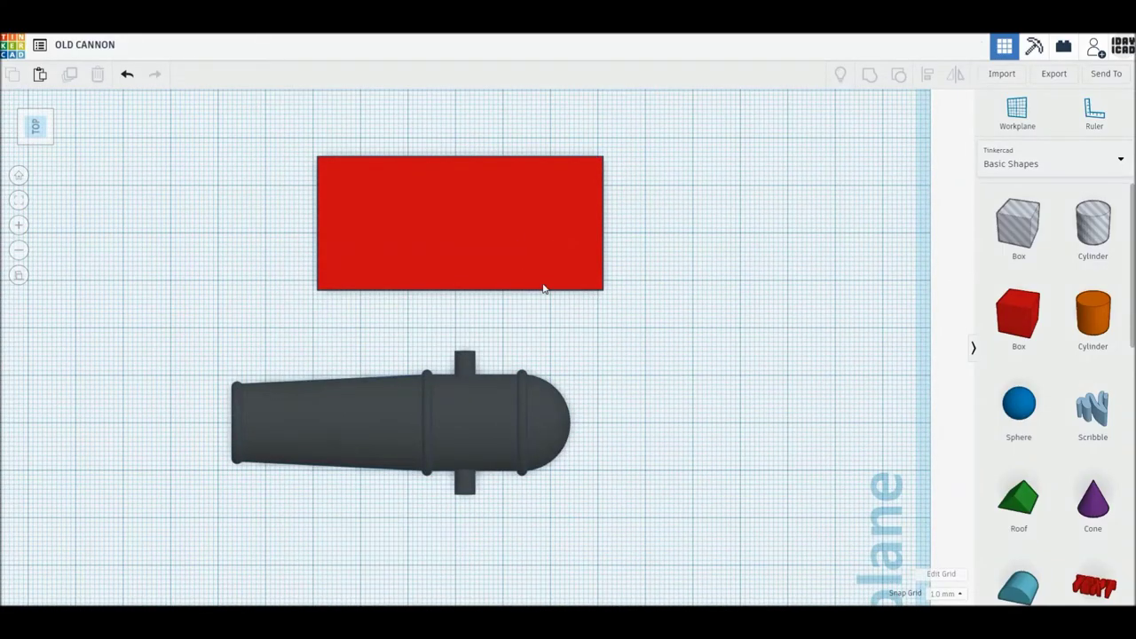
click(544, 286)
key(Down)
key(Down)
key(Down)
key(Up)
key(Left)
key(Down)
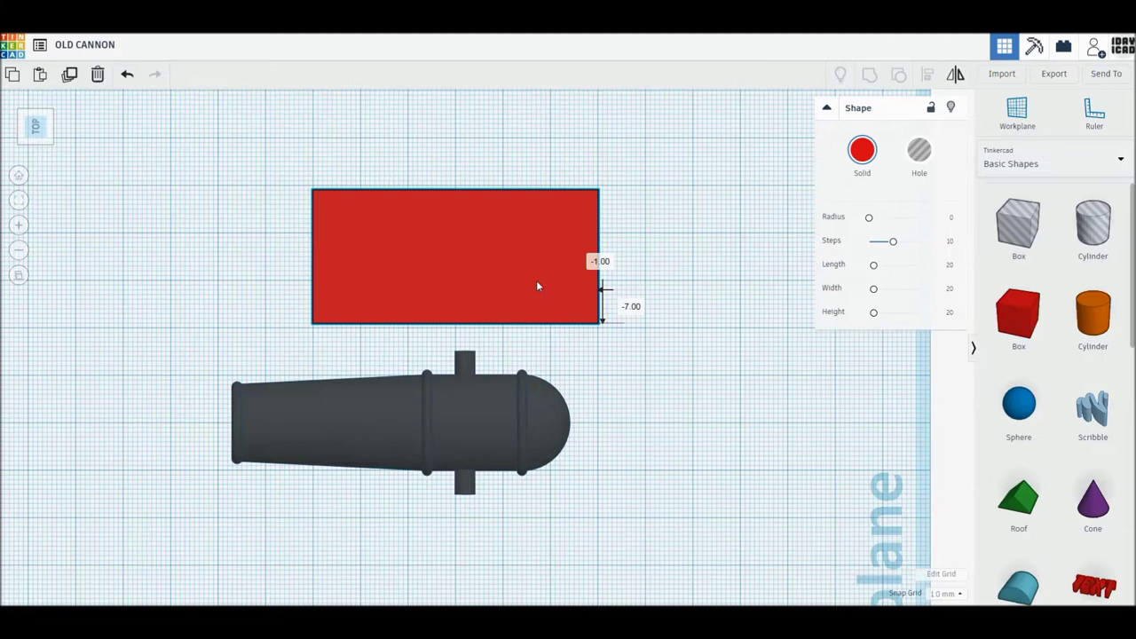
drag(508, 448, 516, 317)
key(shift+Left)
key(shift+Left)
key(Up)
key(Up)
key(Up)
key(Left)
key(Left)
key(Left)
key(Left)
key(Left)
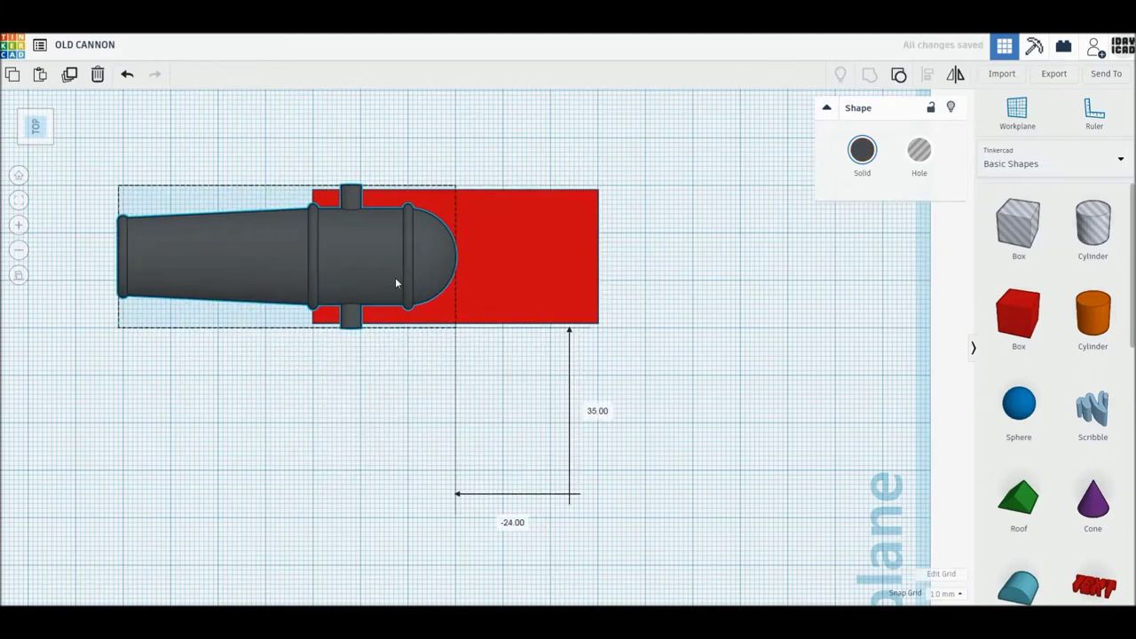
drag(396, 283, 427, 284)
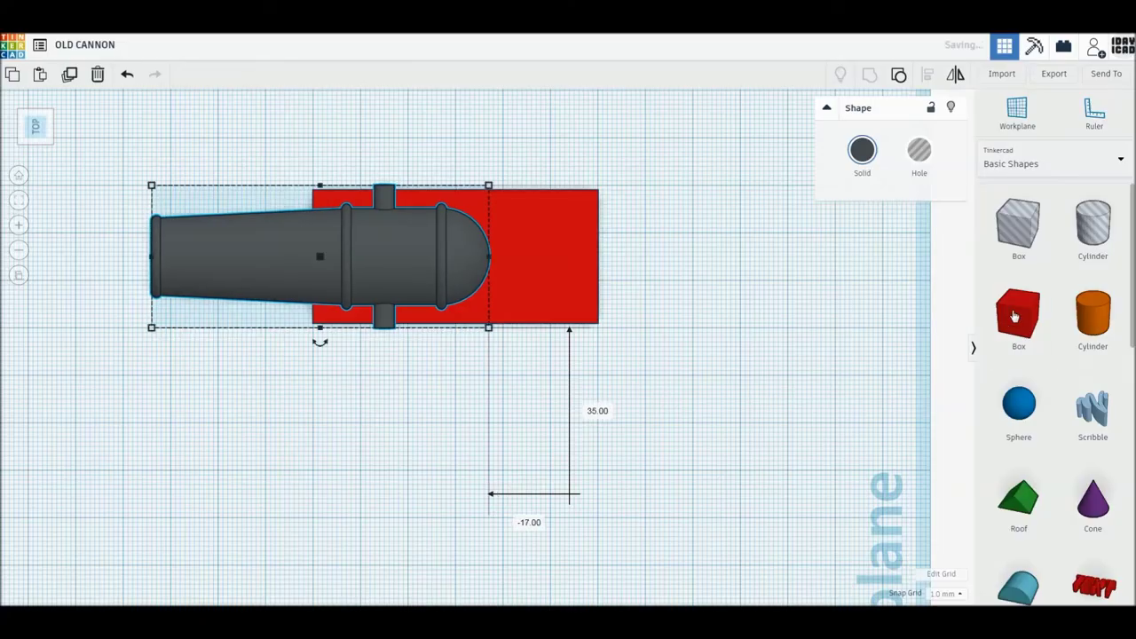
Add a new red box under the barrel and shrink it to 14 by 12
drag(1015, 316, 439, 261)
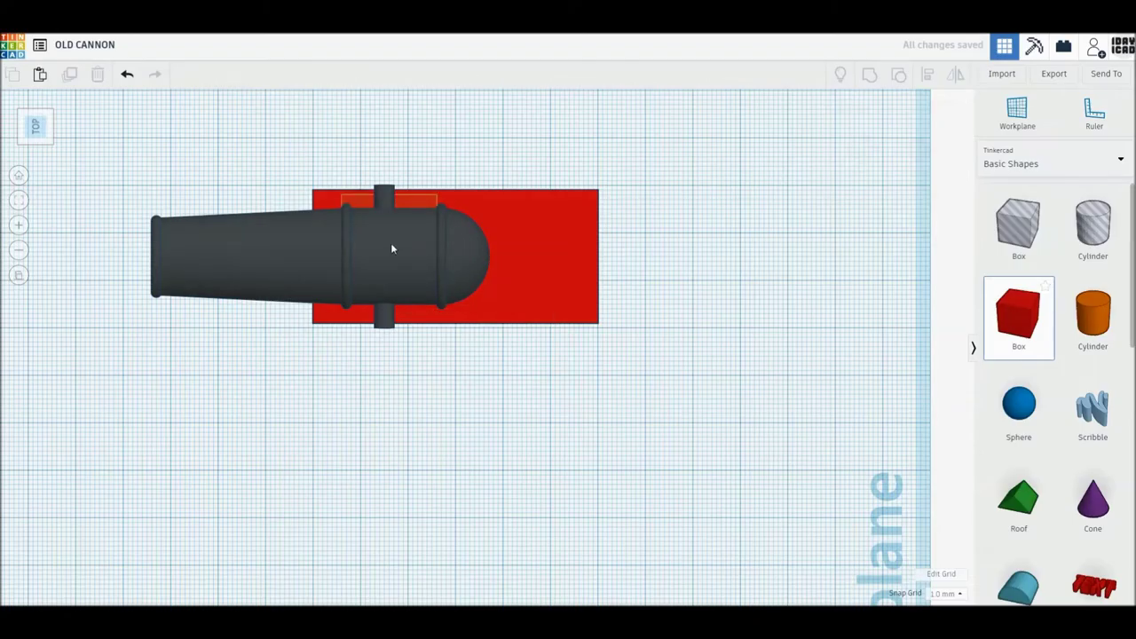
drag(392, 248, 405, 241)
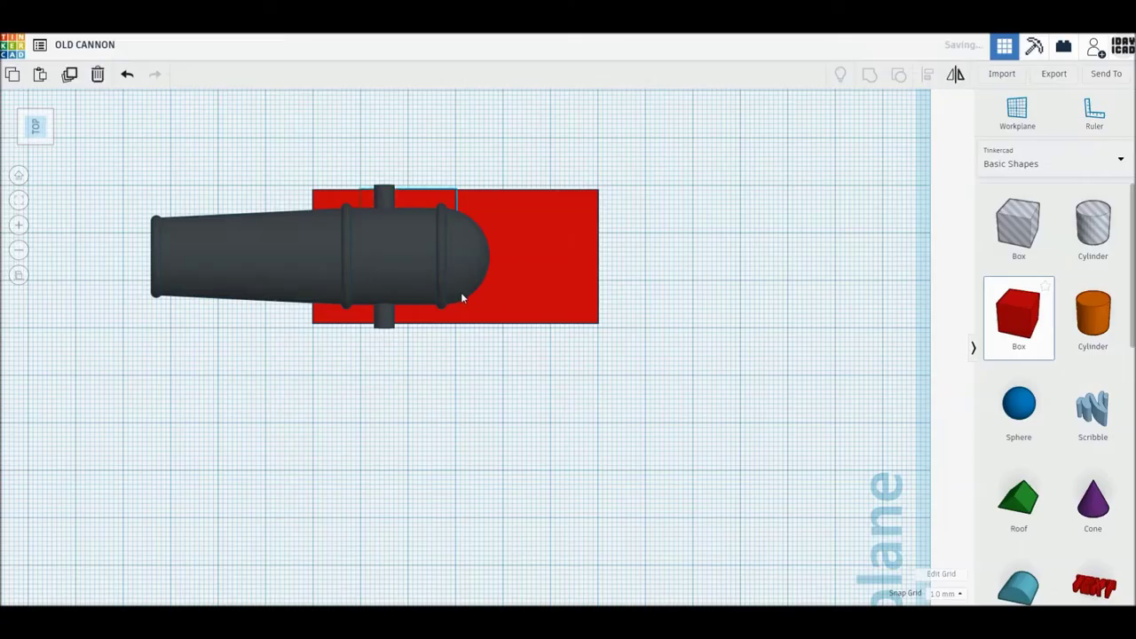
drag(455, 288, 406, 210)
Set the small red upright's height to 20 mm
mouse_move(474, 415)
right_down()
mouse_move(225, 405)
mouse_move(557, 501)
right_up()
right_drag(649, 536, 642, 487)
drag(646, 455, 645, 442)
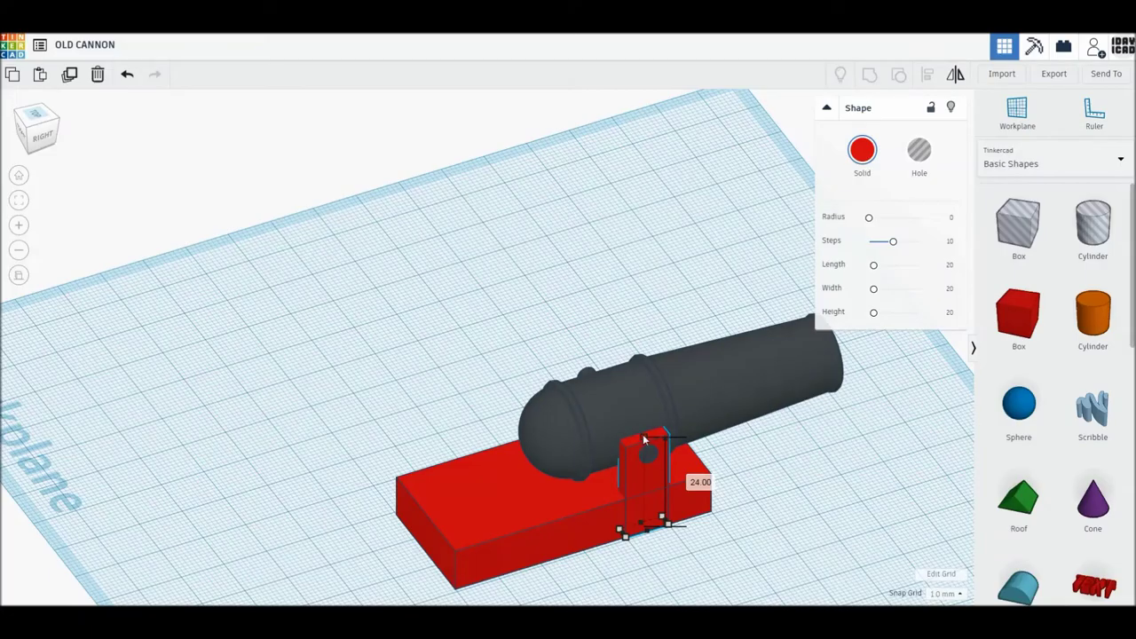
drag(643, 434, 646, 452)
right_drag(645, 452, 601, 427)
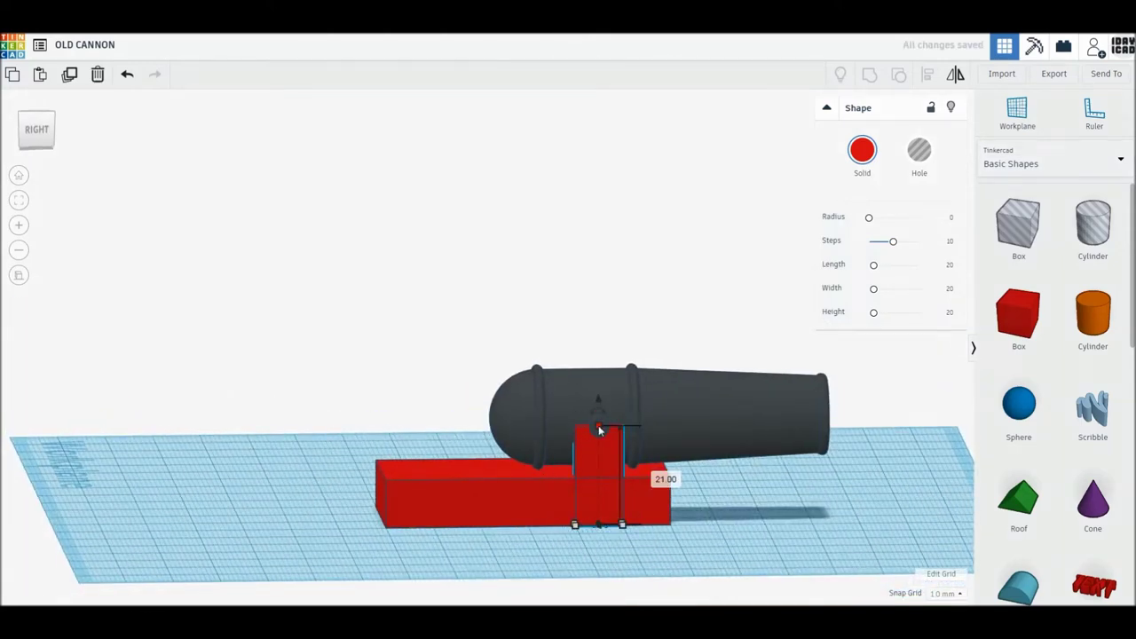
drag(598, 430, 600, 433)
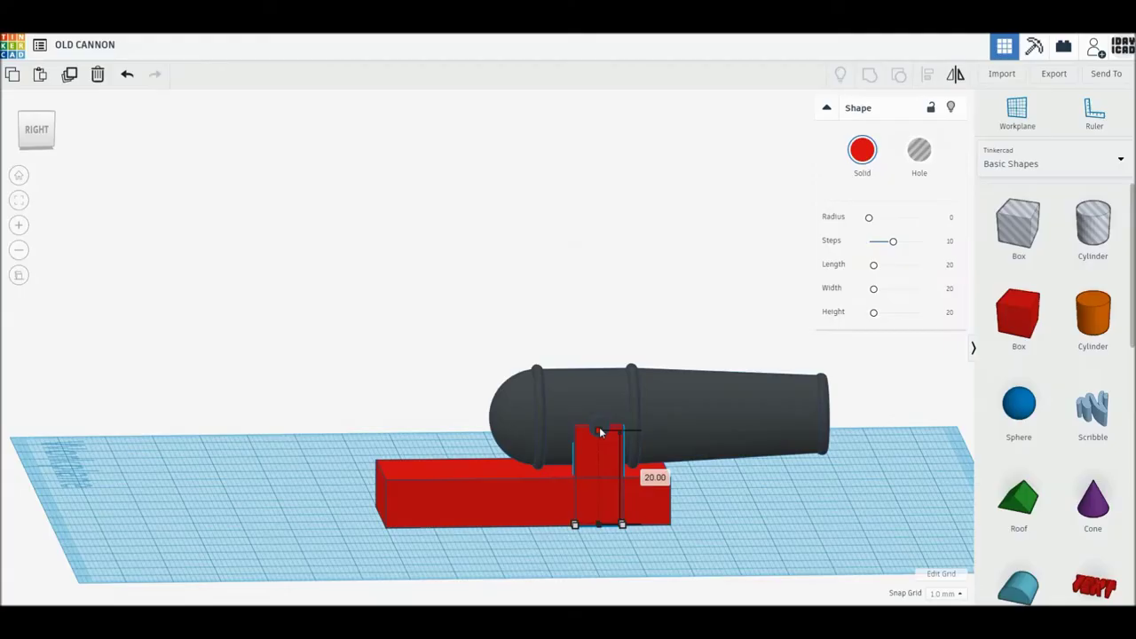
mouse_move(381, 418)
right_down()
mouse_move(754, 535)
mouse_move(869, 553)
mouse_move(219, 368)
mouse_move(432, 512)
mouse_move(215, 292)
right_up()
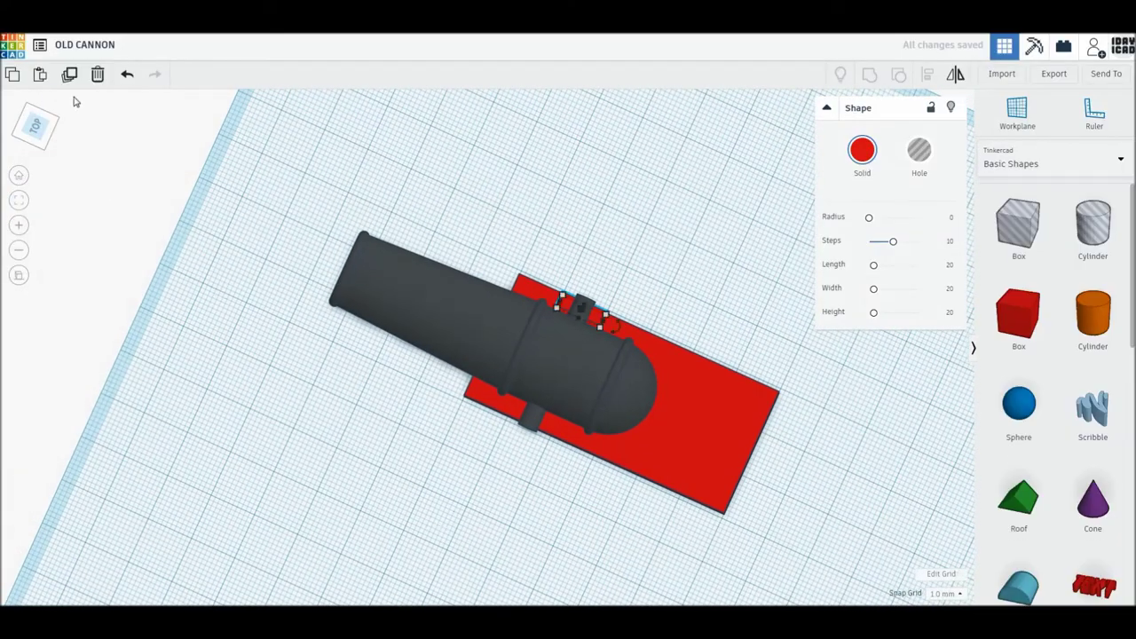
Duplicate the upright, move the copy to the barrel's other side, and select slab and both uprights
click(70, 77)
right_drag(471, 460, 542, 500)
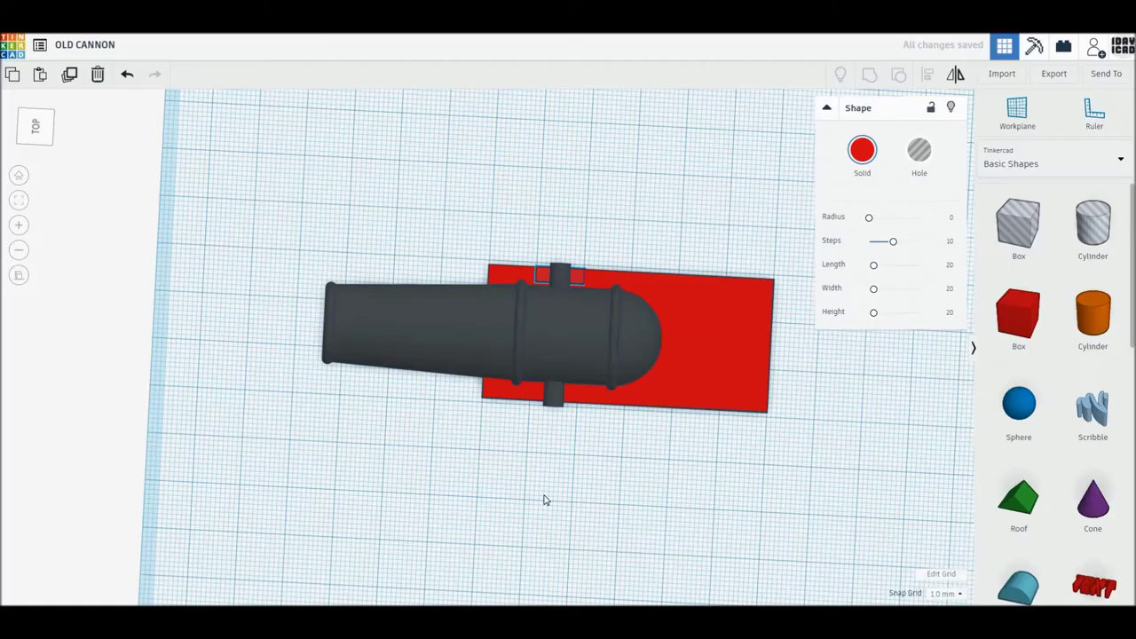
drag(574, 281, 571, 397)
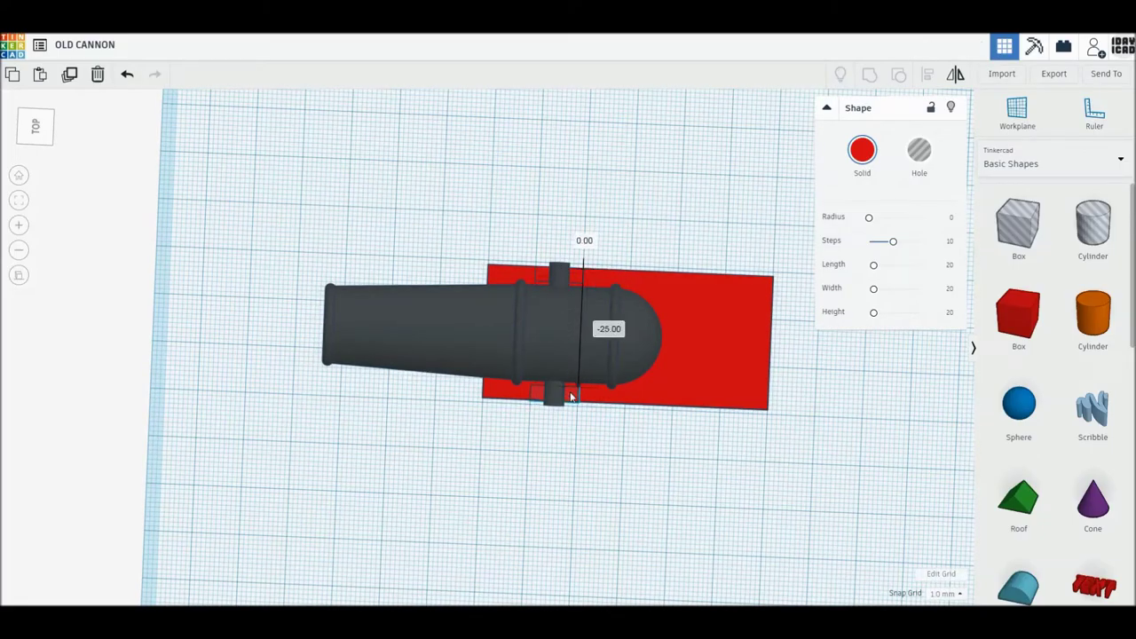
right_drag(642, 457, 651, 335)
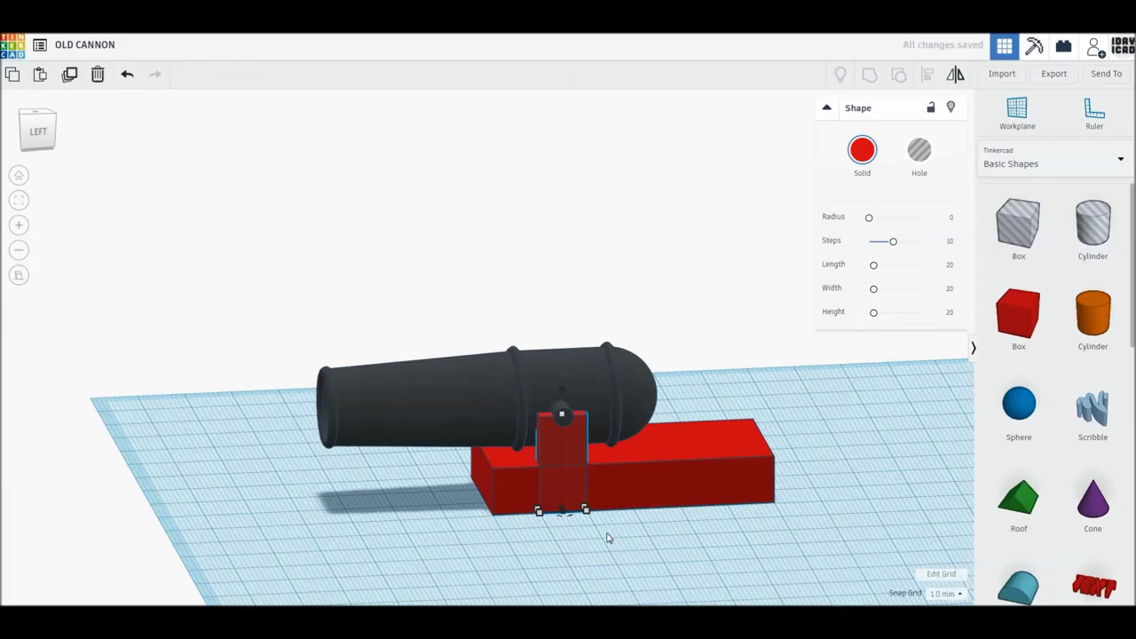
right_drag(609, 543, 605, 529)
drag(444, 482, 708, 555)
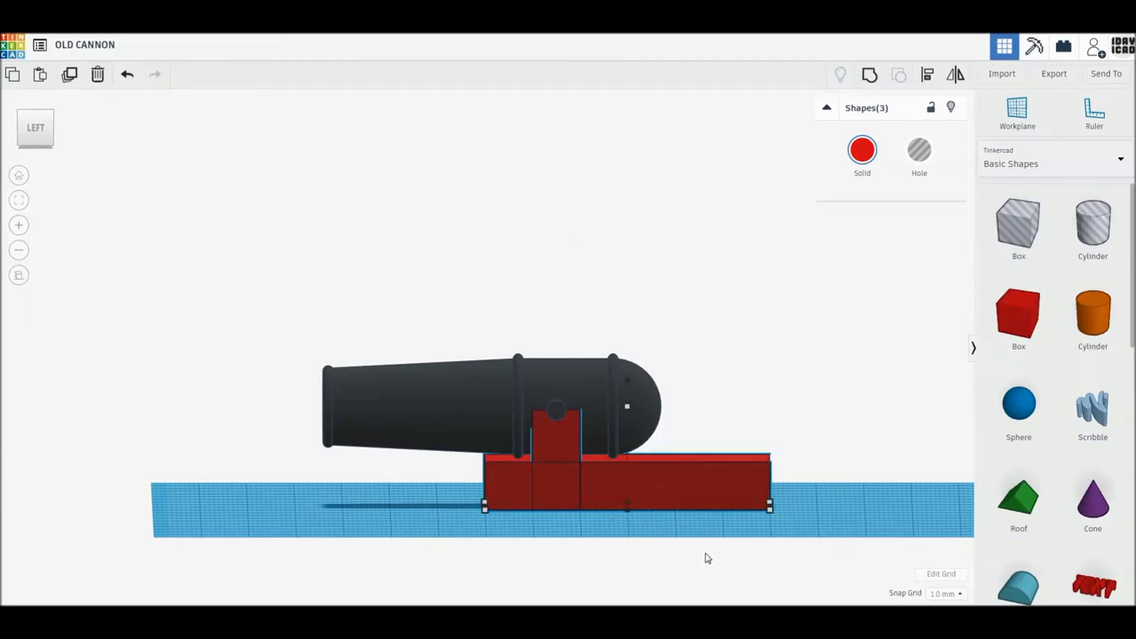
Group the slab and two uprights into one carriage coloured brown
click(870, 76)
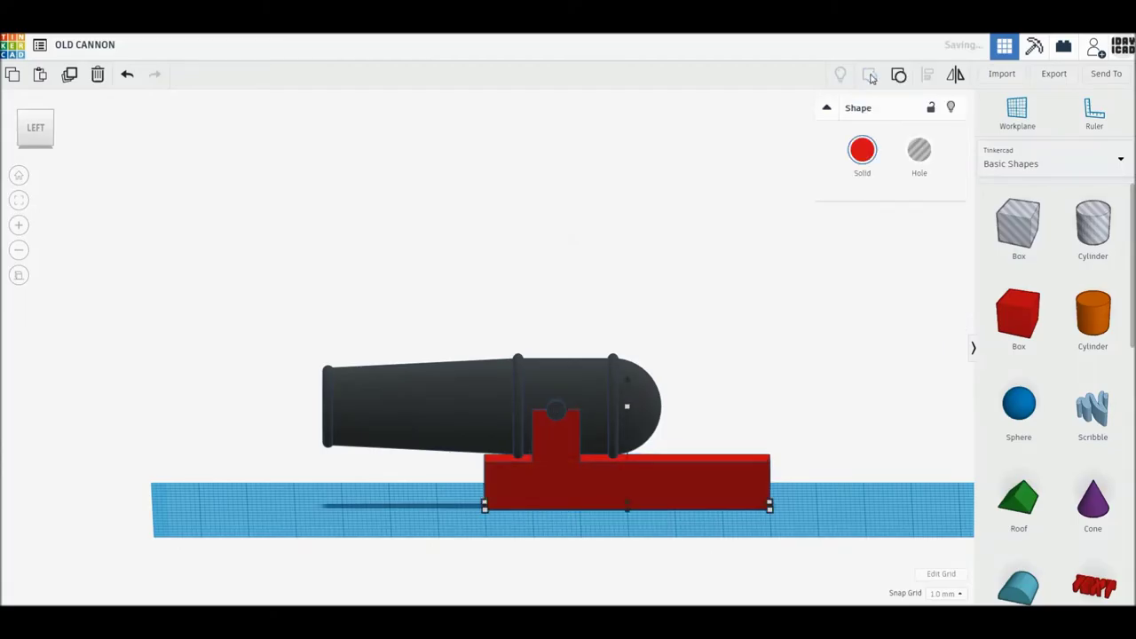
click(862, 152)
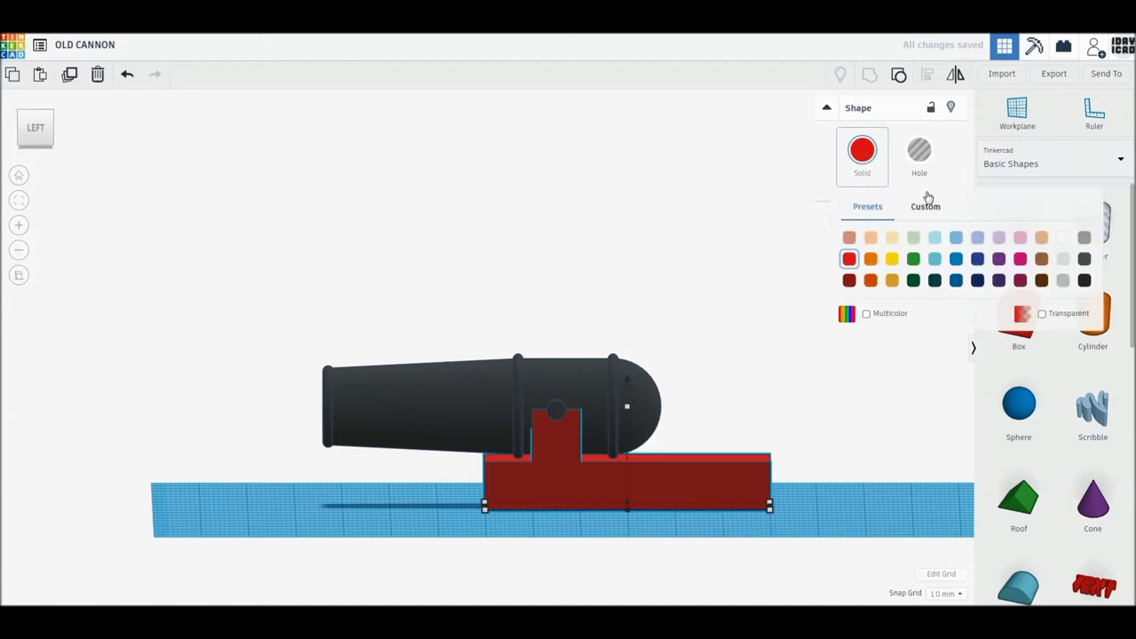
click(1041, 259)
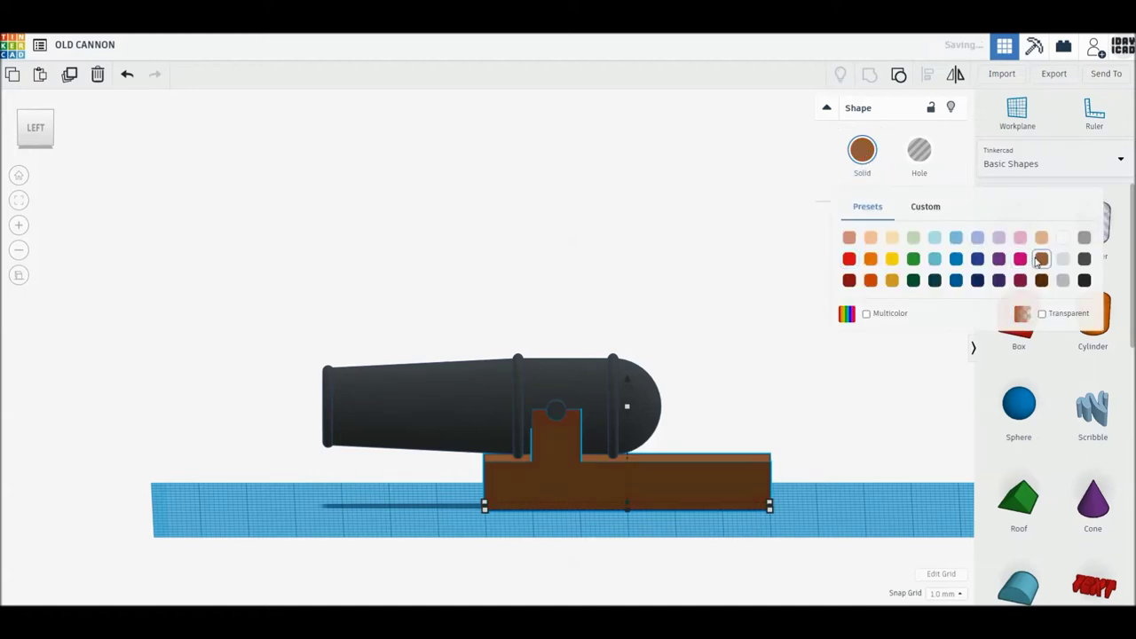
click(831, 370)
mouse_move(700, 462)
right_down()
mouse_move(523, 479)
mouse_move(415, 469)
mouse_move(669, 393)
mouse_move(667, 346)
right_up()
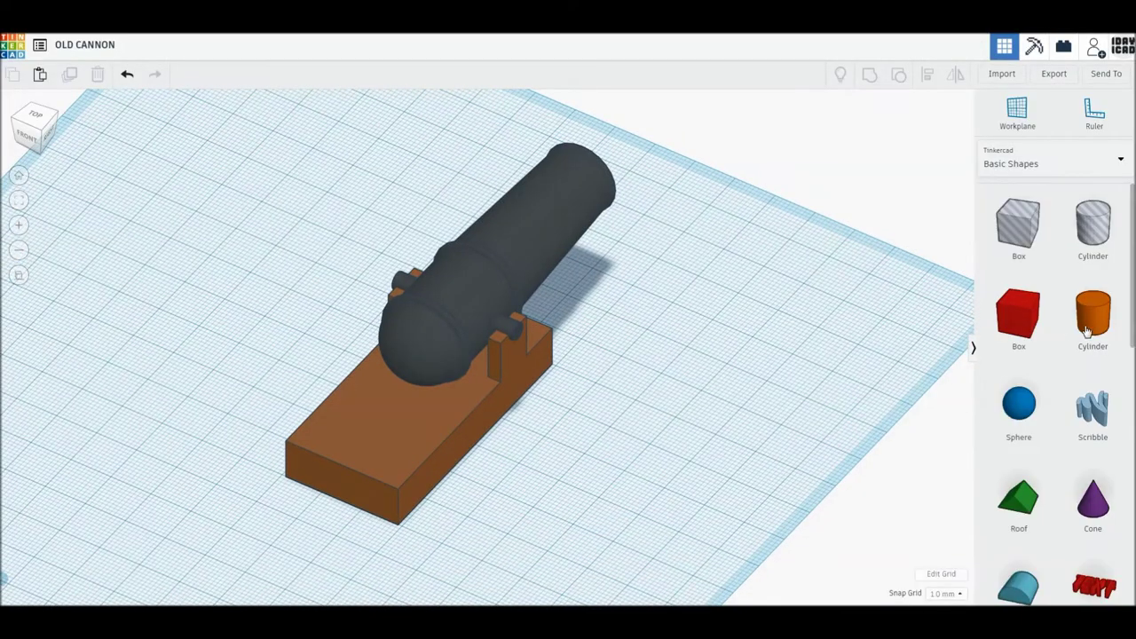
Add a 40 × 40 cylinder beside the carriage and smooth it to 64 sides
drag(1087, 330, 651, 437)
click(651, 436)
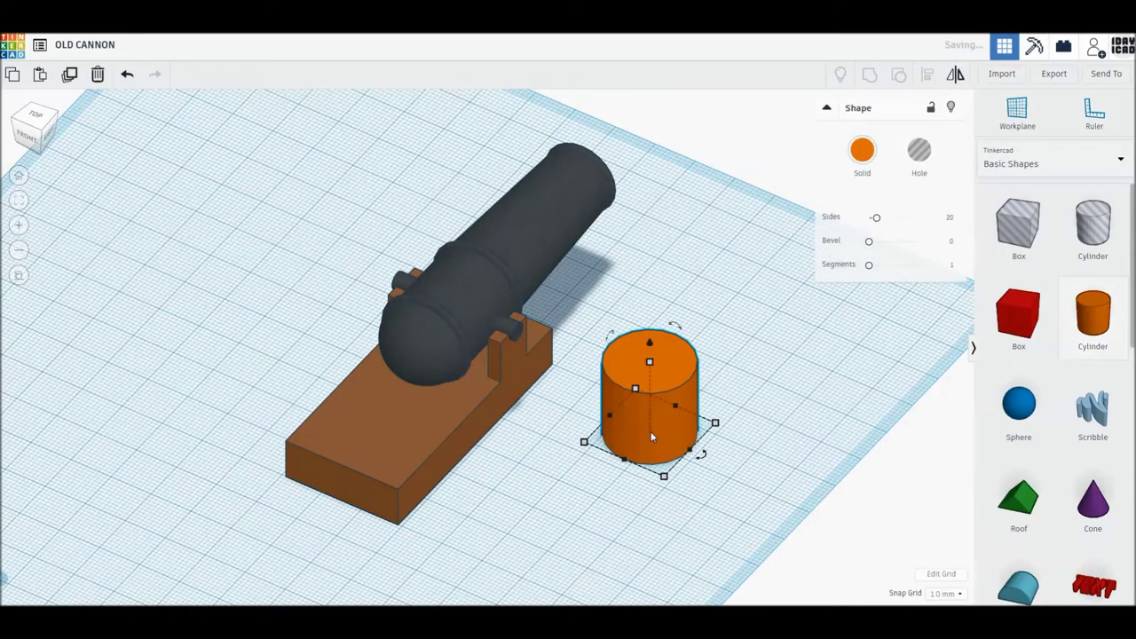
click(739, 469)
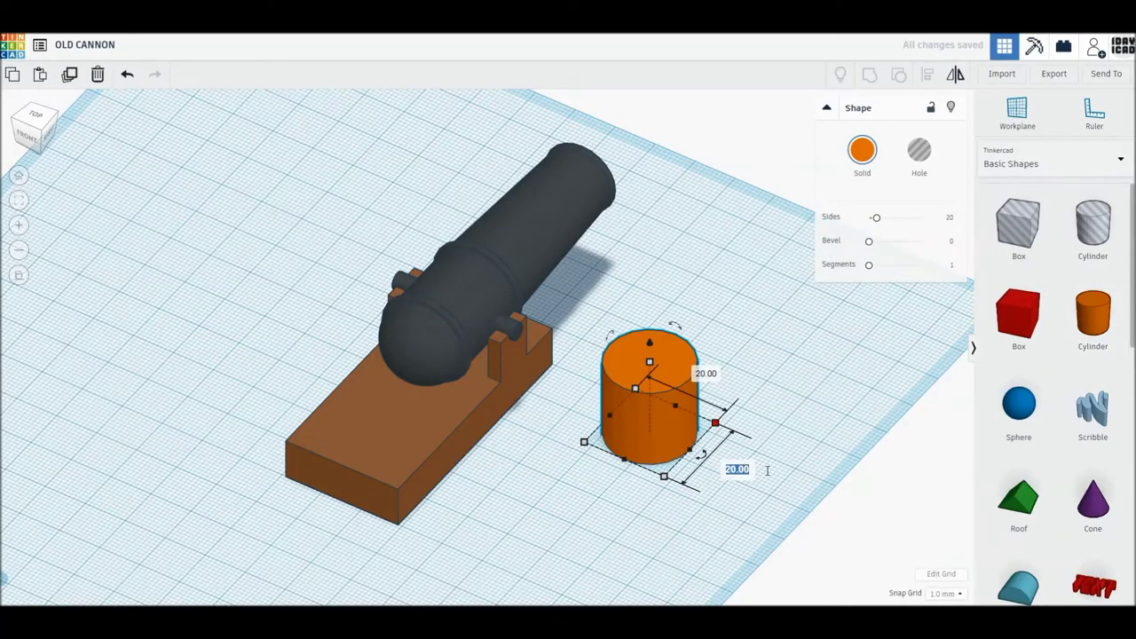
text(40)
key(Return)
click(757, 322)
text(40)
key(Return)
drag(876, 218, 928, 221)
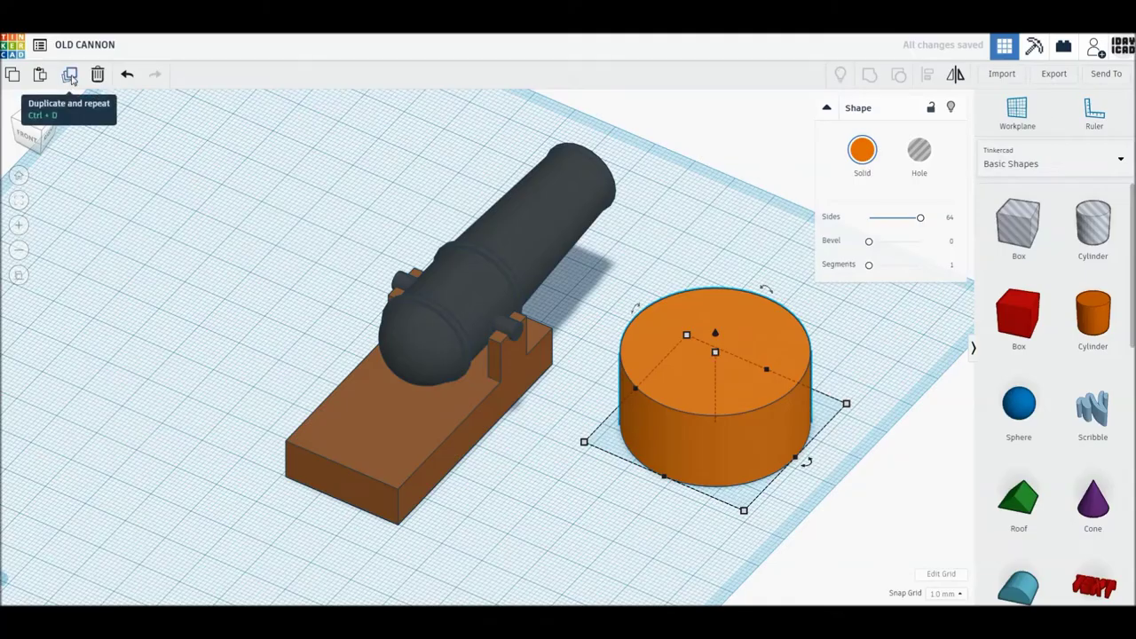
Group a slightly smaller duplicate as a hole with it to form a hollow ring, then add a red box
click(70, 78)
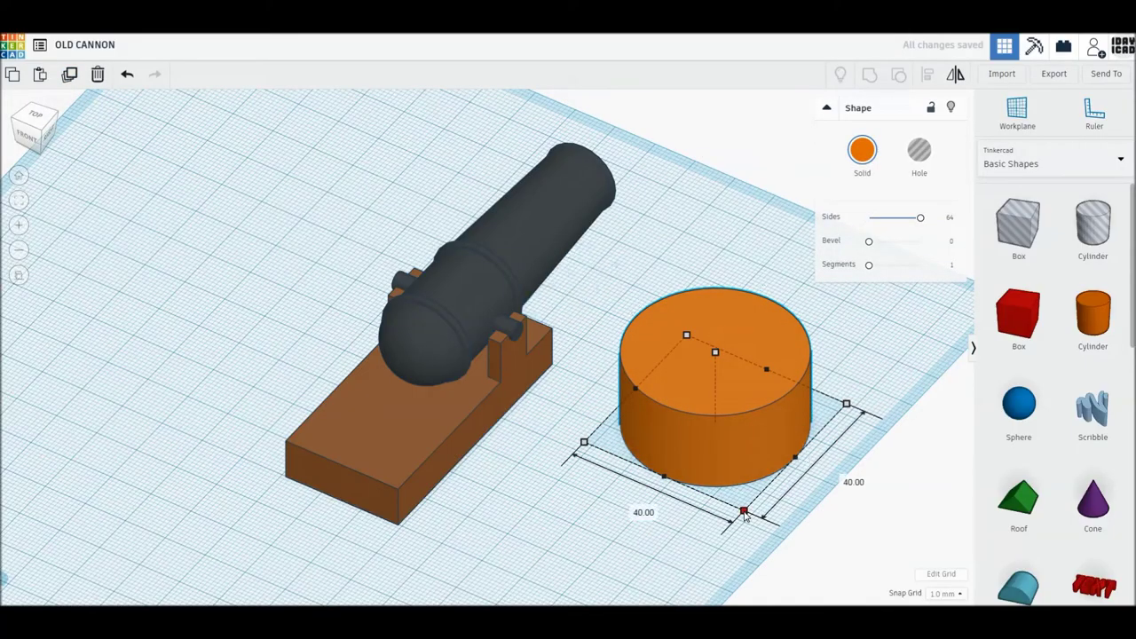
drag(744, 509, 741, 503)
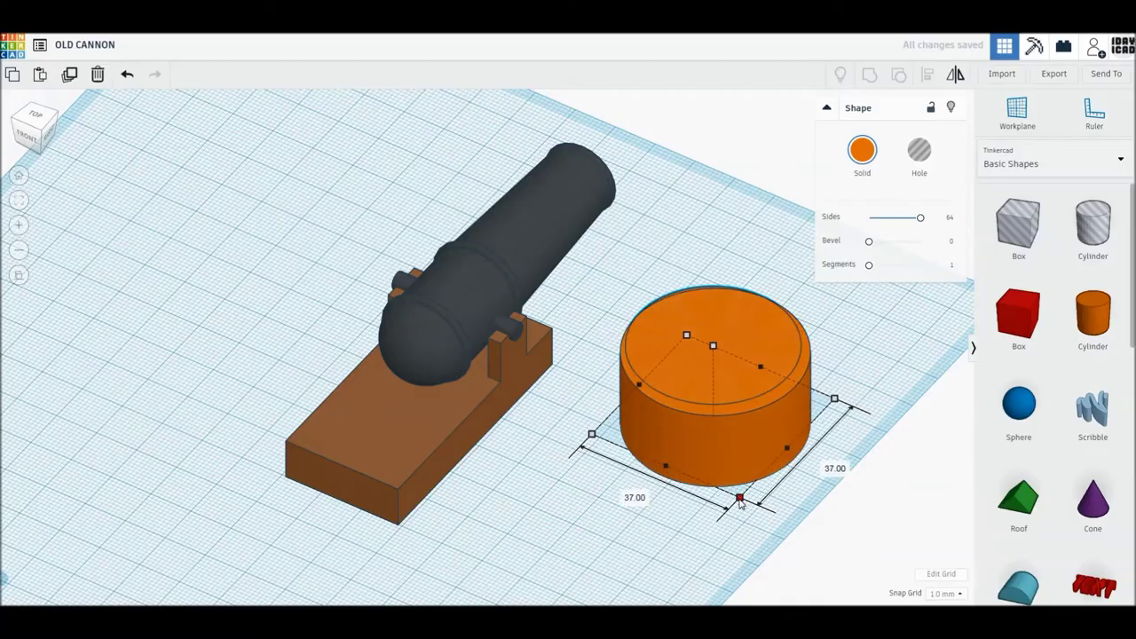
drag(686, 334, 693, 352)
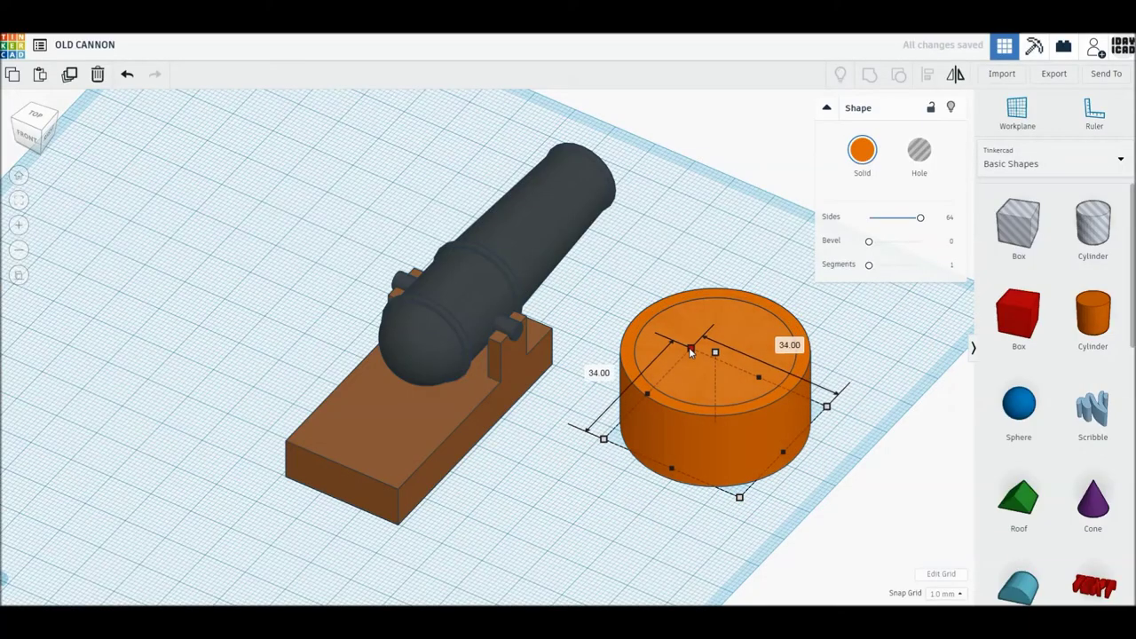
click(924, 156)
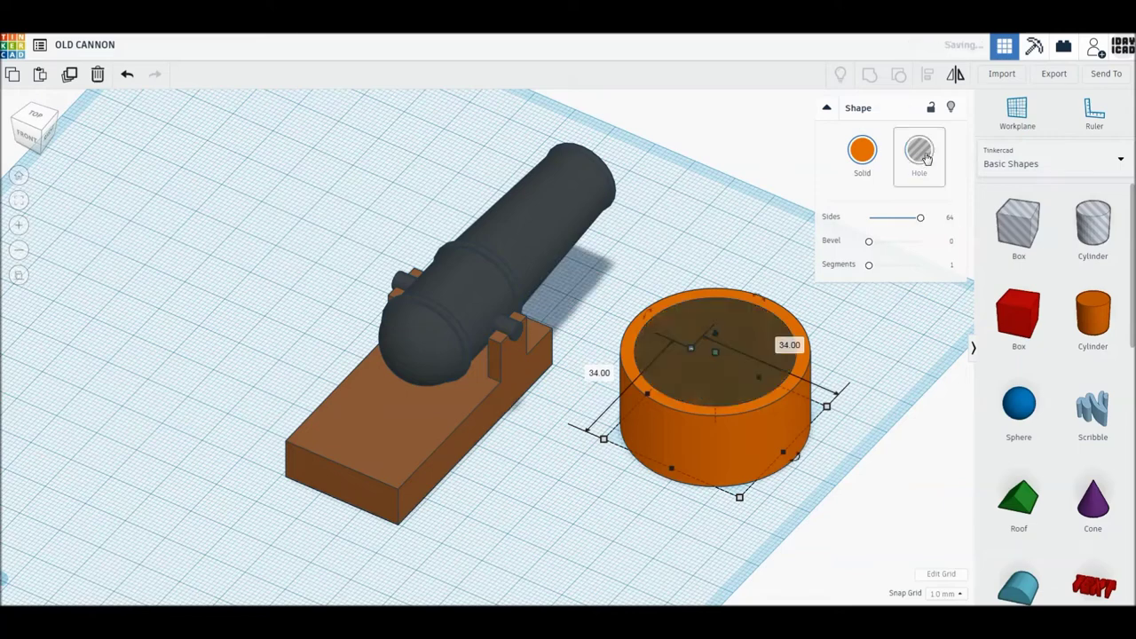
shift+click(762, 427)
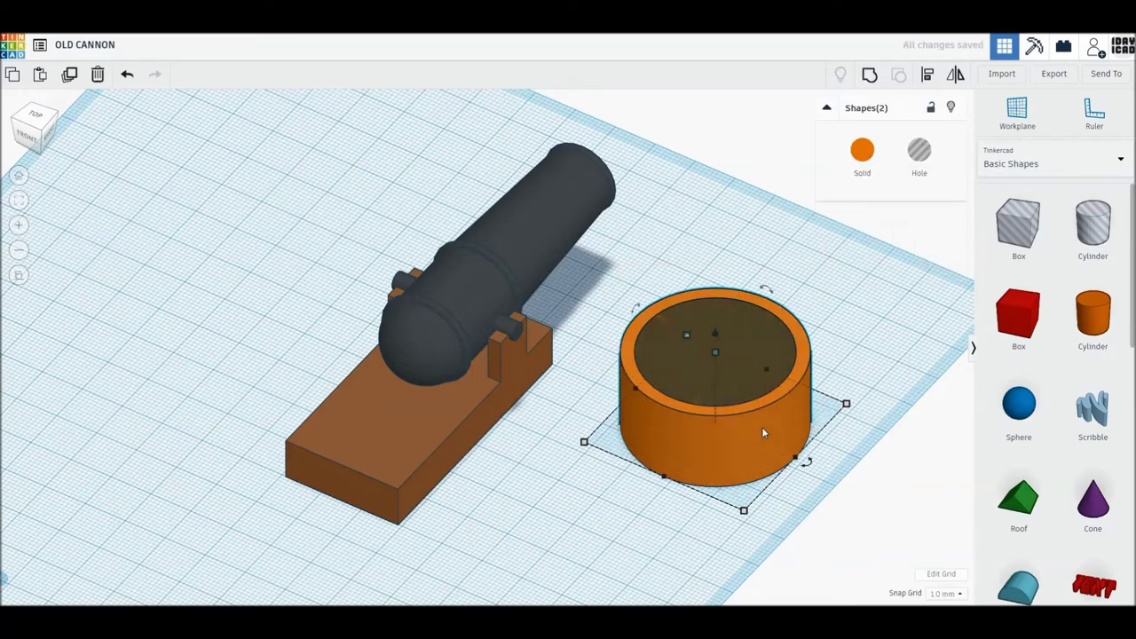
click(871, 77)
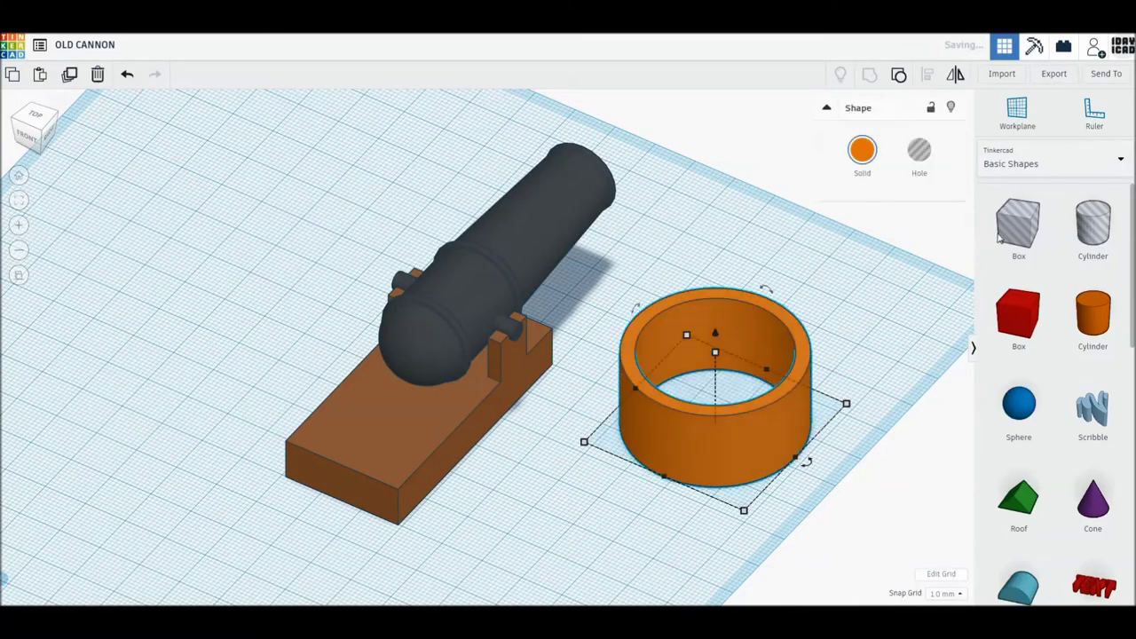
drag(1020, 315, 732, 401)
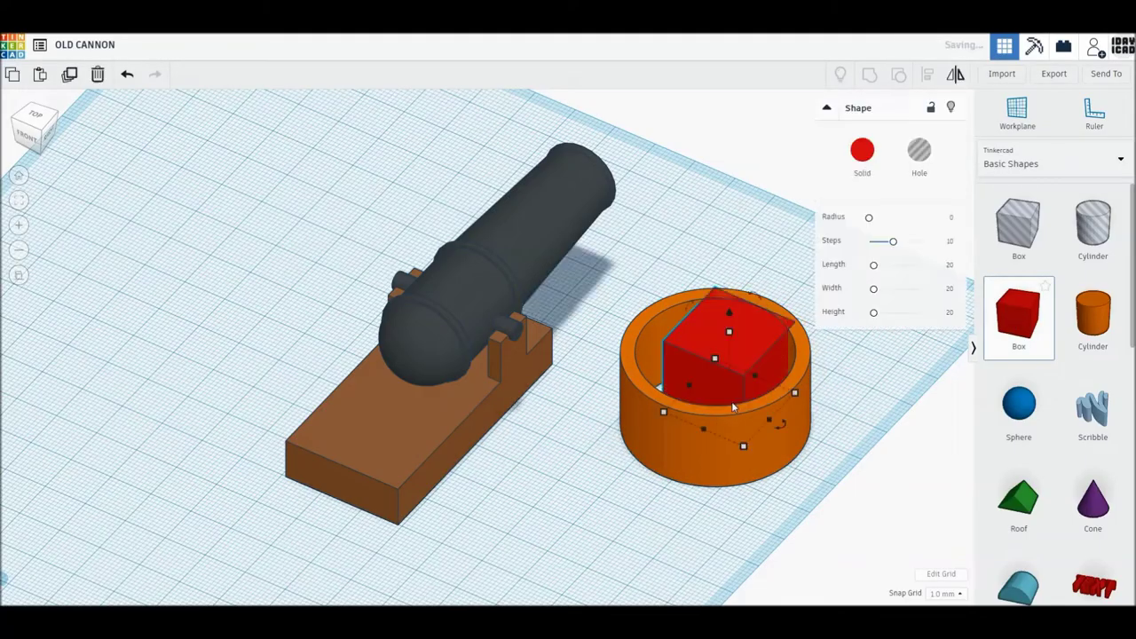
In top view, nudge the ring and red box together into position
click(36, 116)
scroll(779, 353, up, 1)
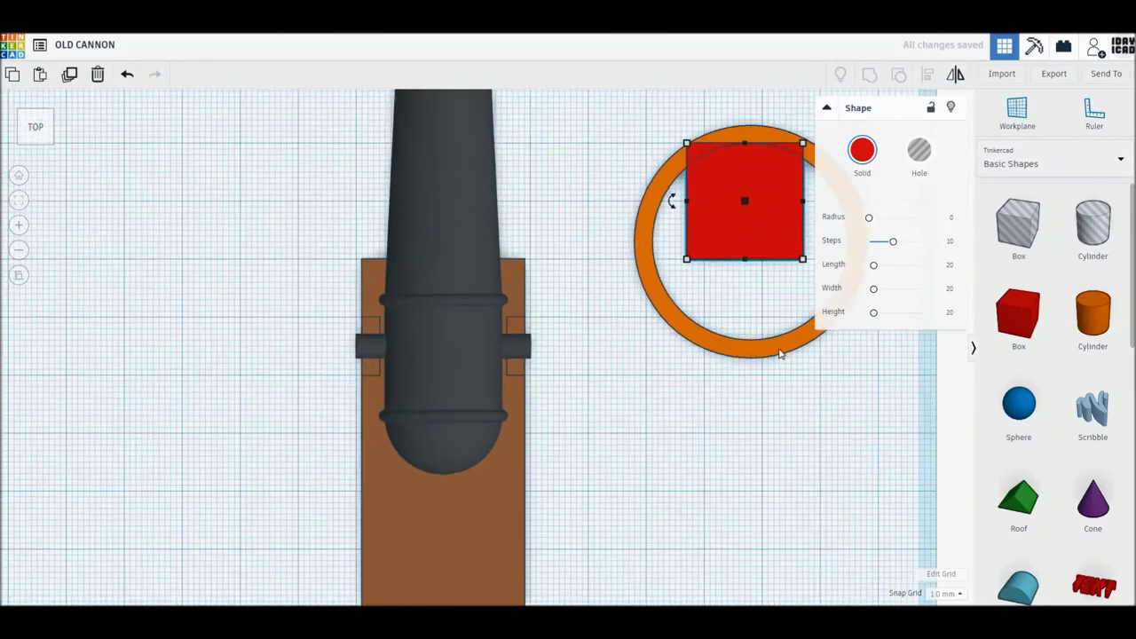
scroll(799, 373, up, 2)
middle_drag(817, 388, 449, 500)
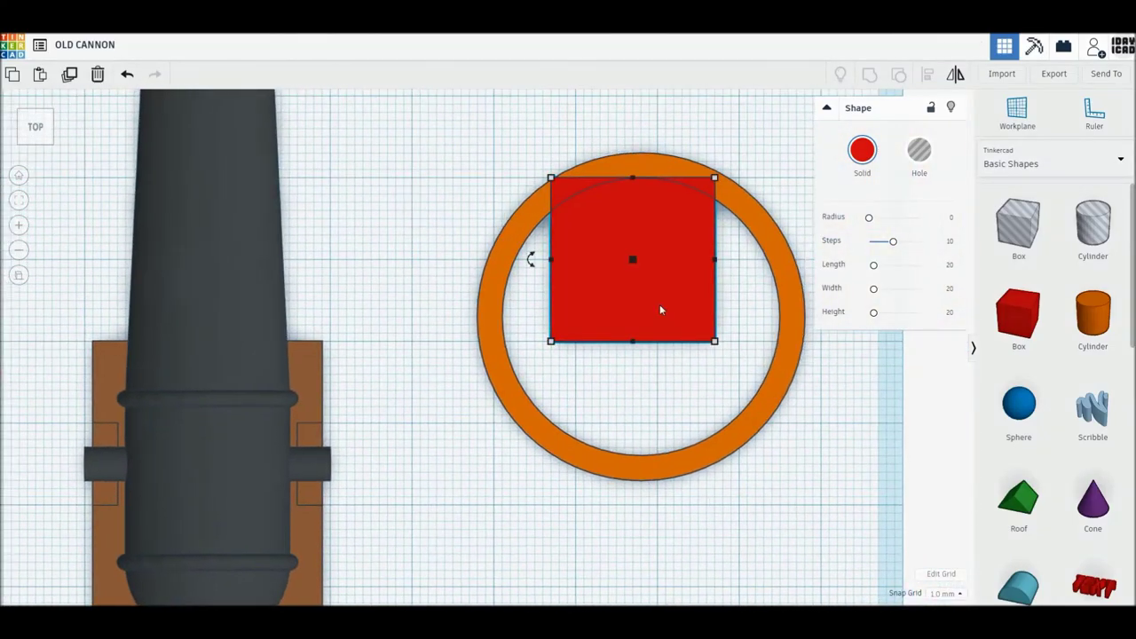
shift+click(760, 429)
key(Right)
key(Down)
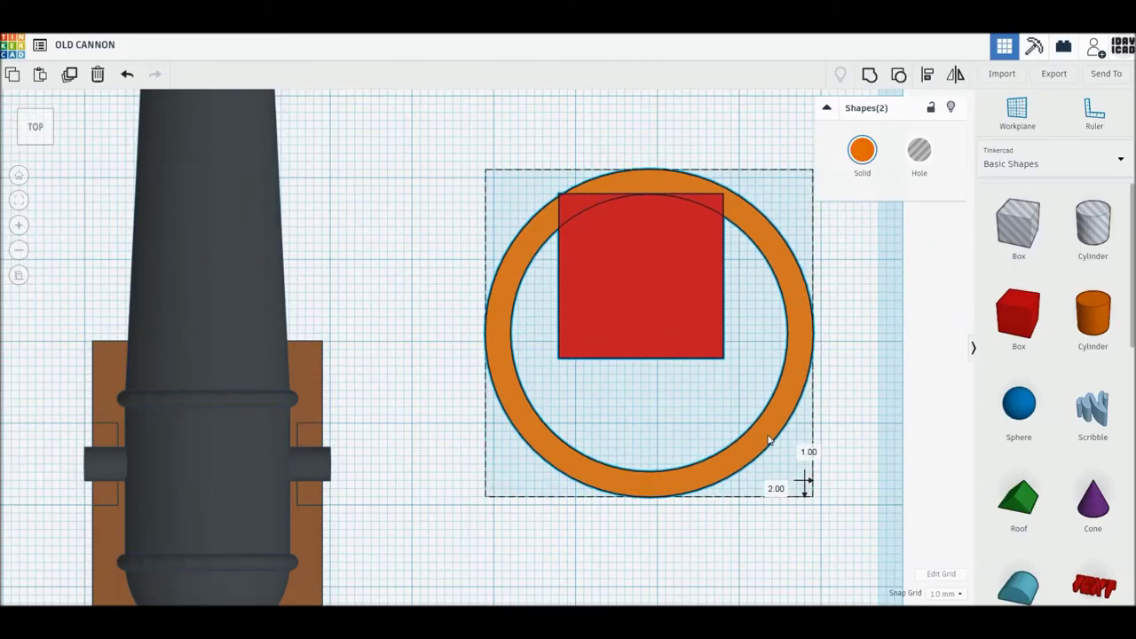
key(Right)
key(Down)
key(Down)
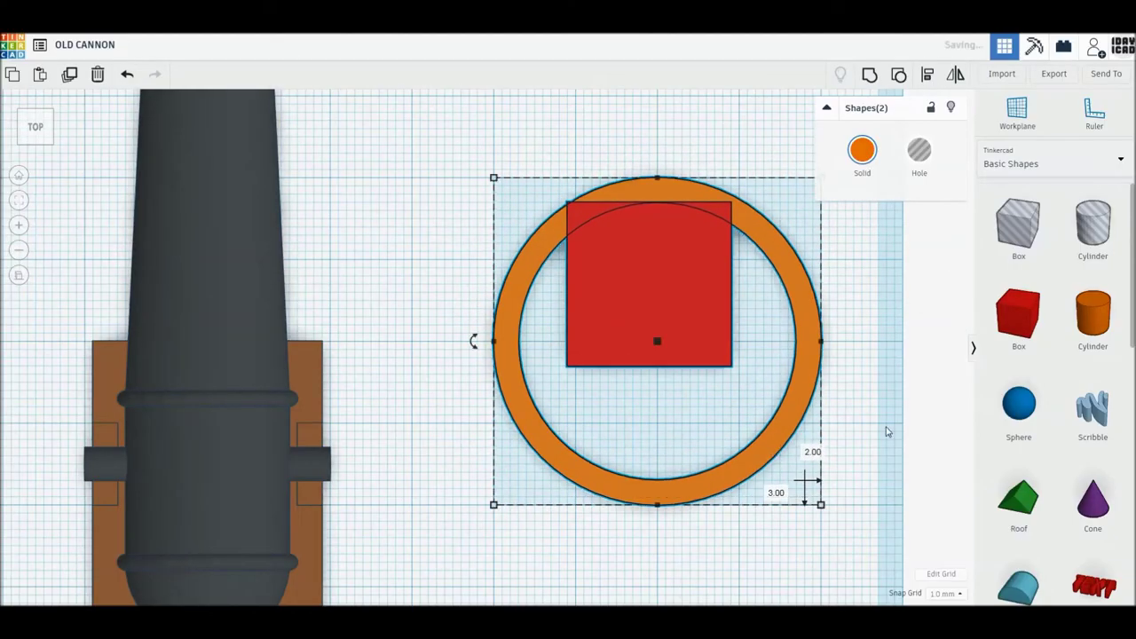
click(710, 390)
Stretch the red box into a 2 × 36 bar across the ring's centre and duplicate it
click(670, 300)
key(Right)
key(Right)
key(Right)
key(Right)
key(Right)
key(Right)
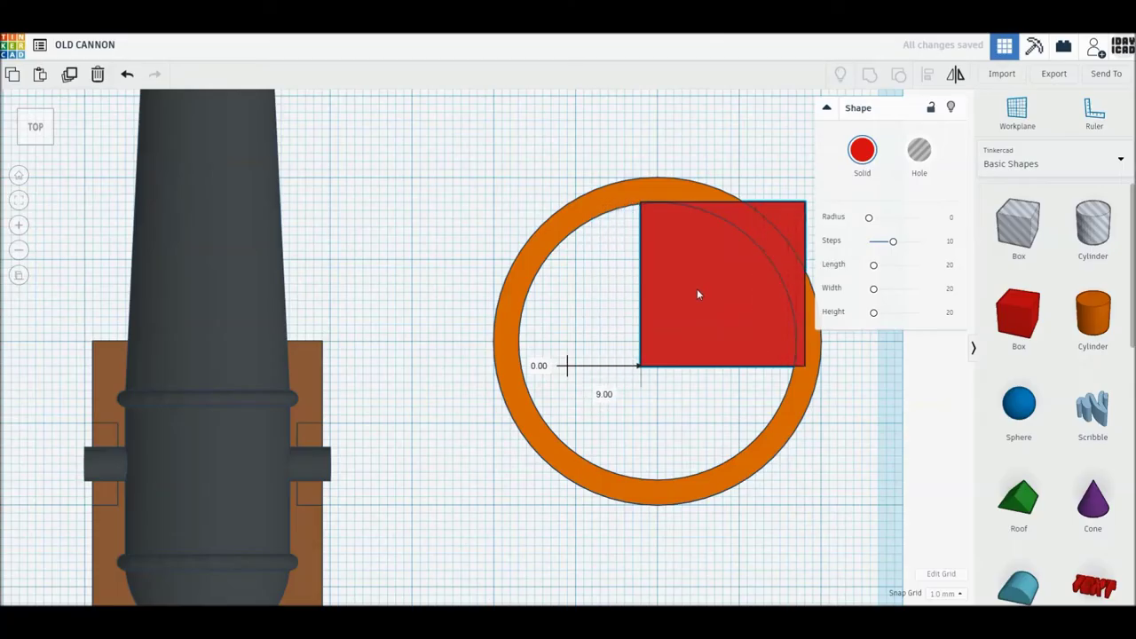
key(Right)
key(Up)
drag(813, 357, 671, 488)
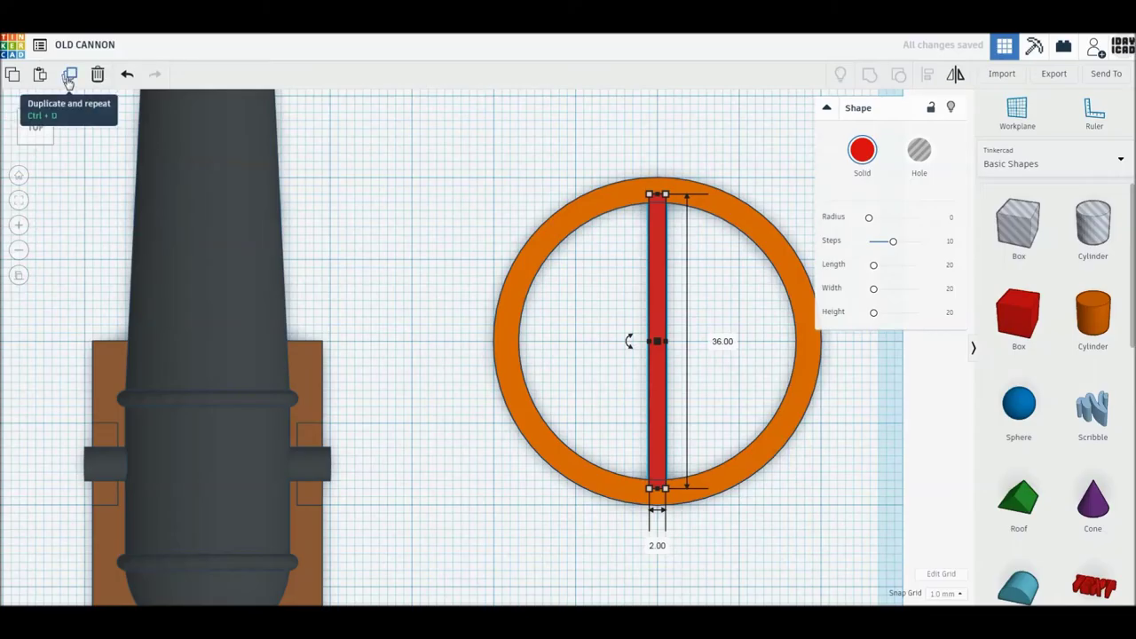
click(69, 77)
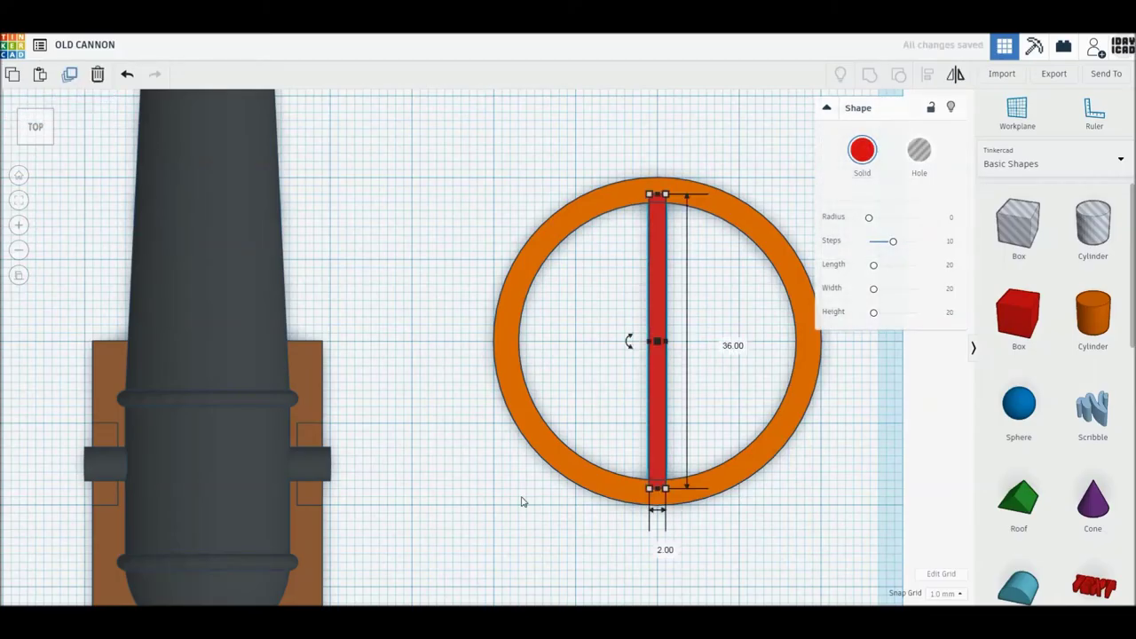
Add spoke copies turned 22.5° apart to make 16 spokes, then group them with the ring
mouse_move(629, 341)
mouse_down()
mouse_move(627, 363)
mouse_move(525, 366)
mouse_move(537, 387)
mouse_up()
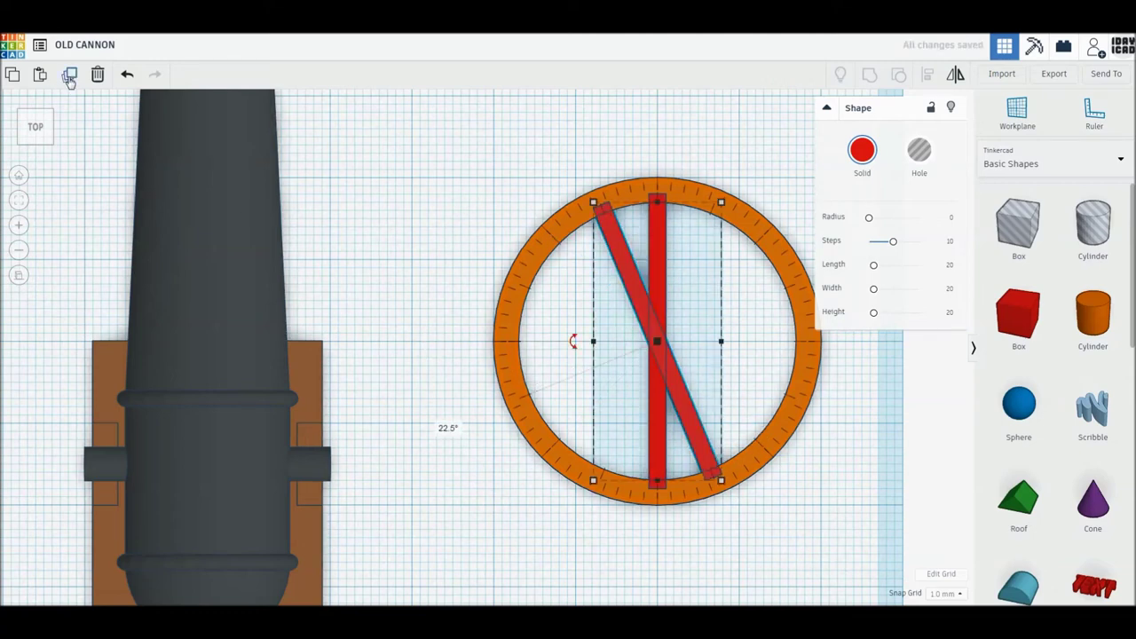
click(69, 76)
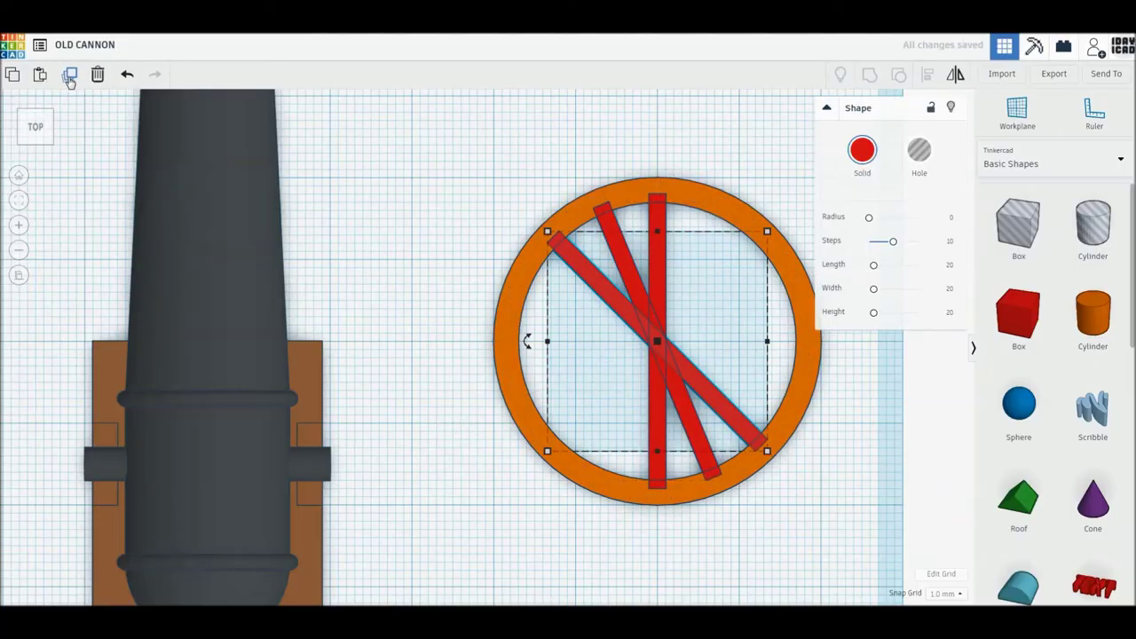
click(69, 76)
click(70, 76)
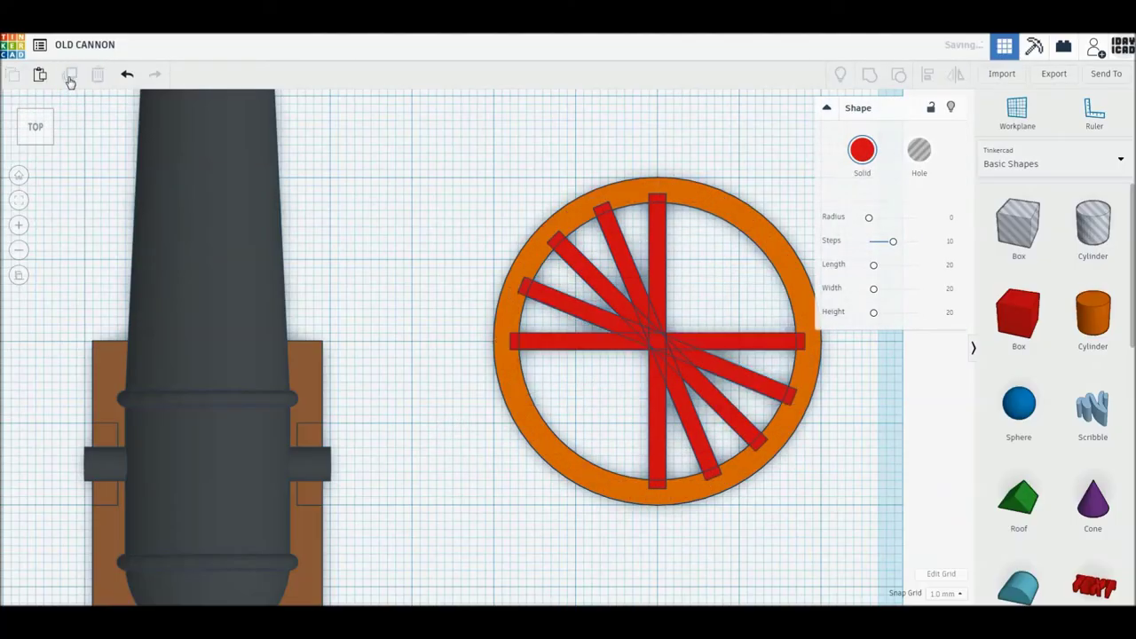
click(69, 77)
click(69, 76)
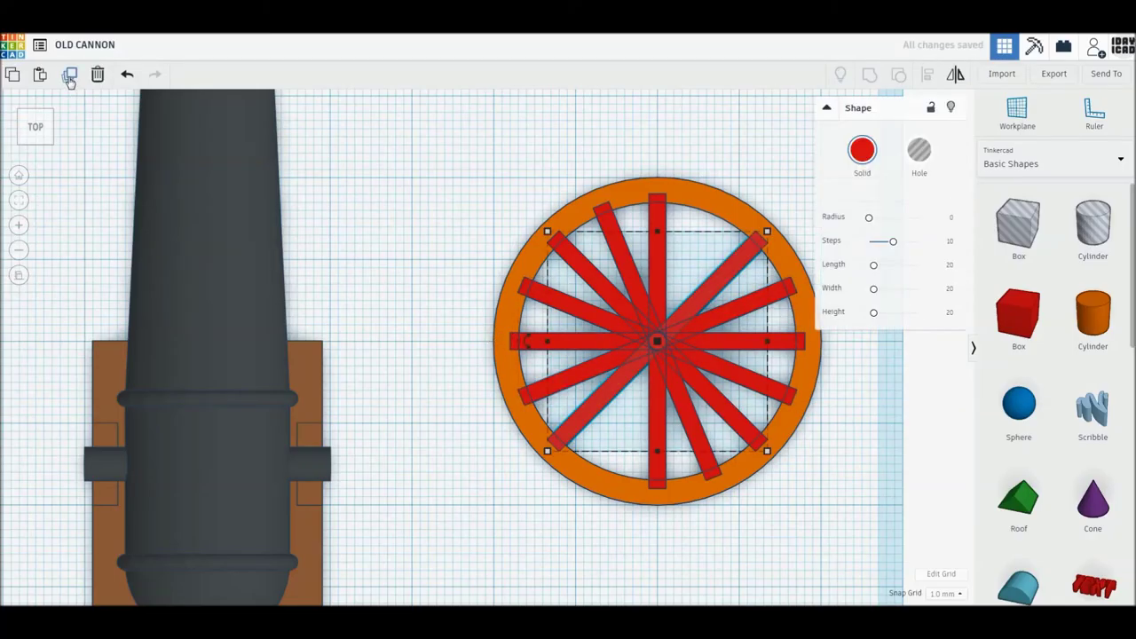
click(69, 76)
drag(459, 137, 871, 566)
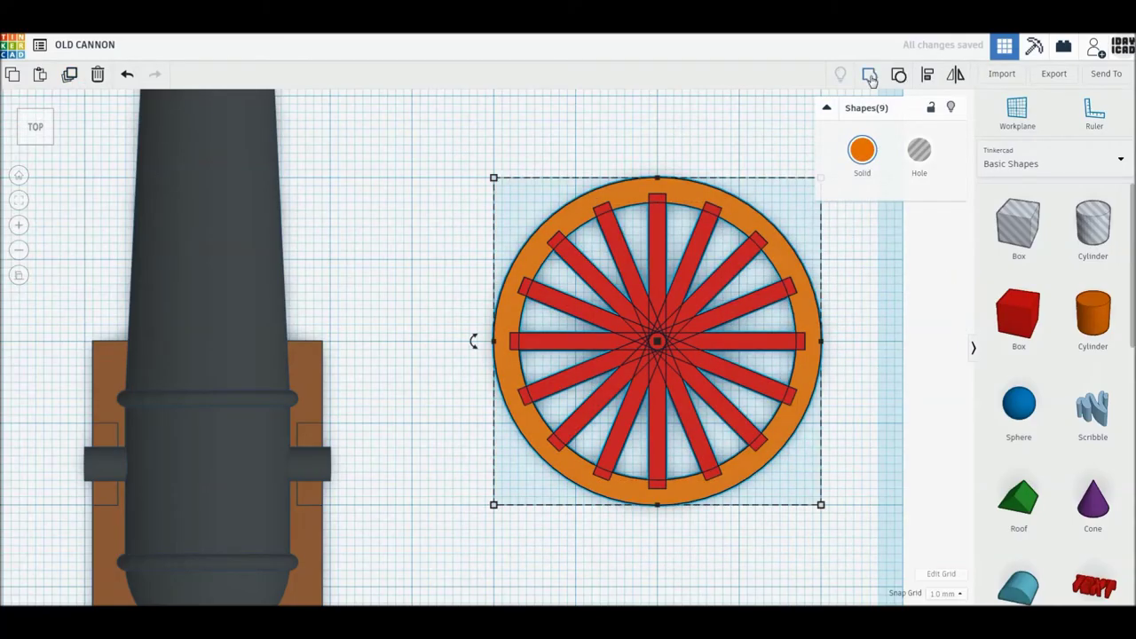
click(871, 78)
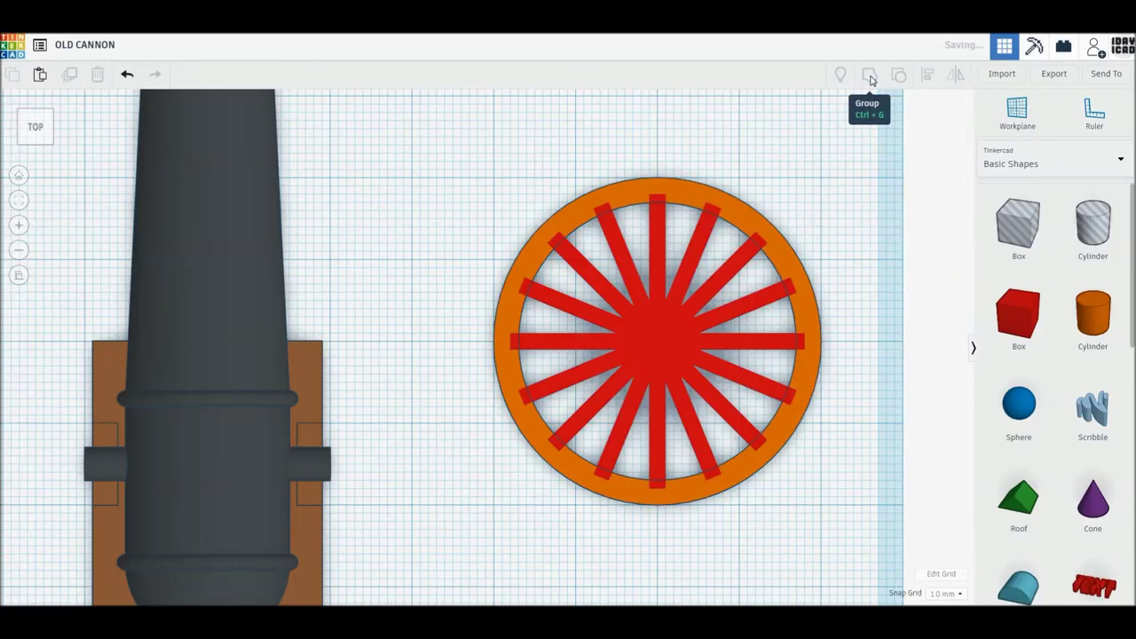
Flatten the wheel to a height of 3 mm
right_drag(851, 101, 799, 322)
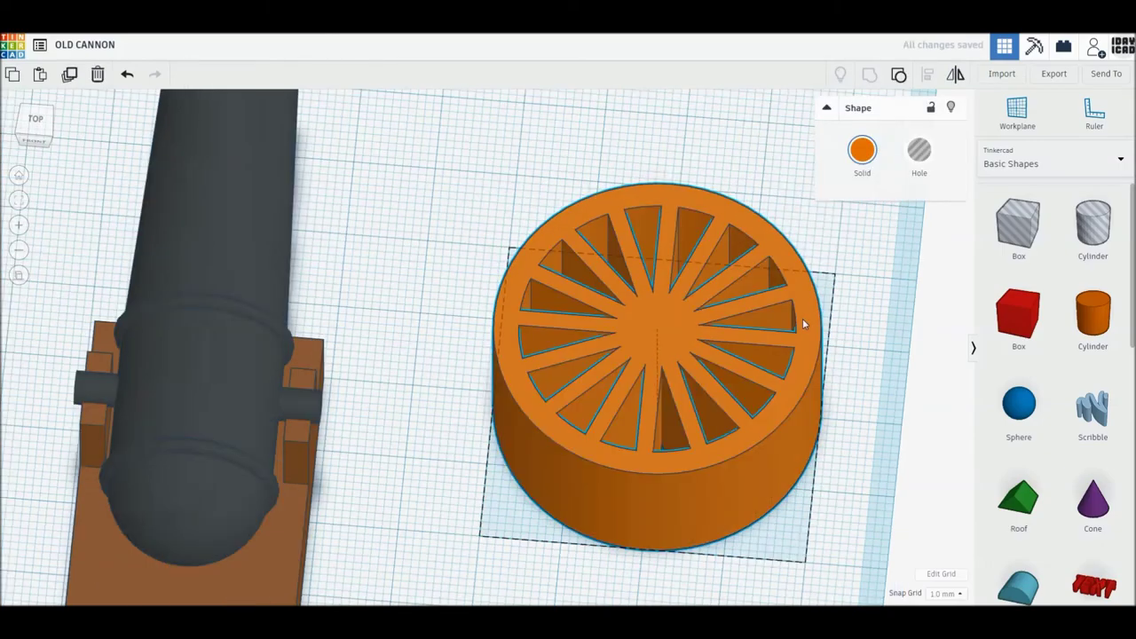
click(724, 370)
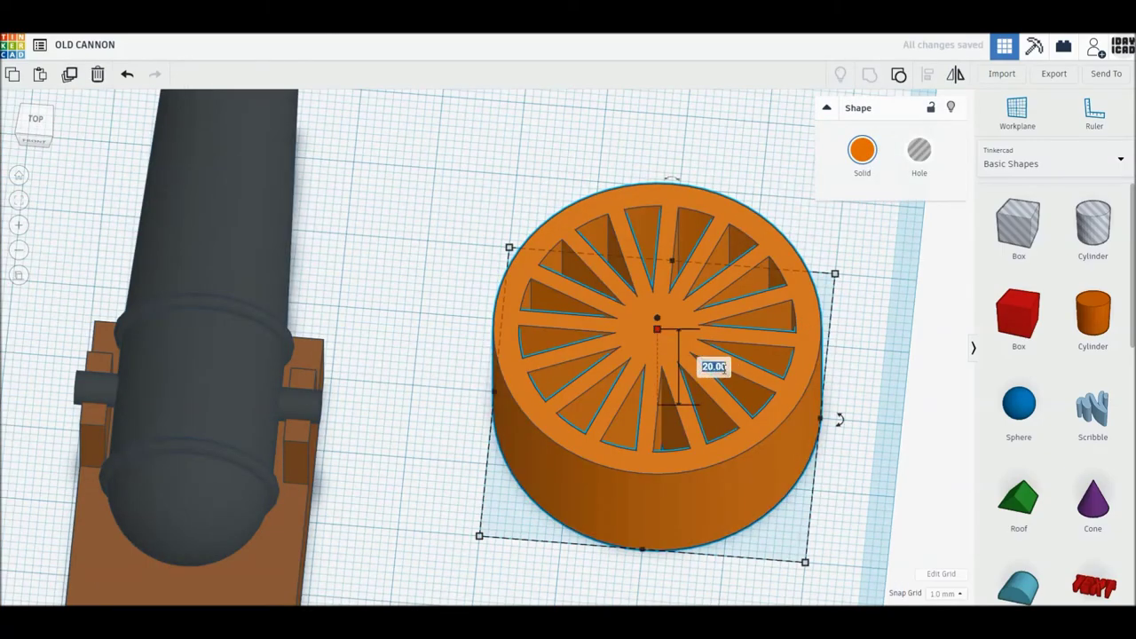
text(3)
key(Return)
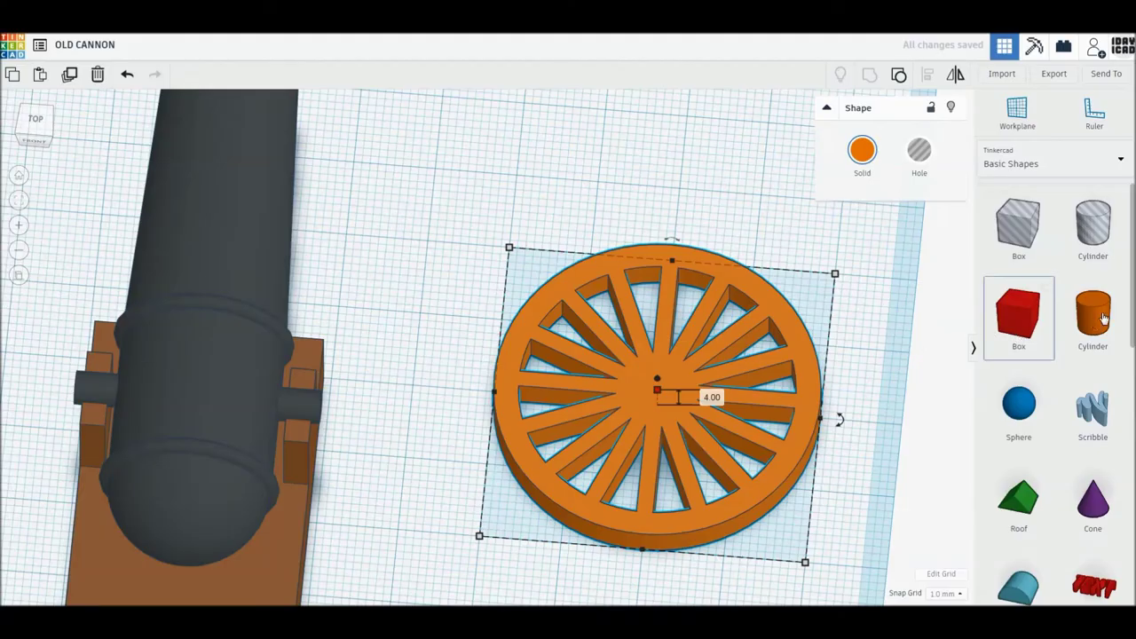
Add a cylinder and colour the wheel light peach
click(892, 382)
click(680, 398)
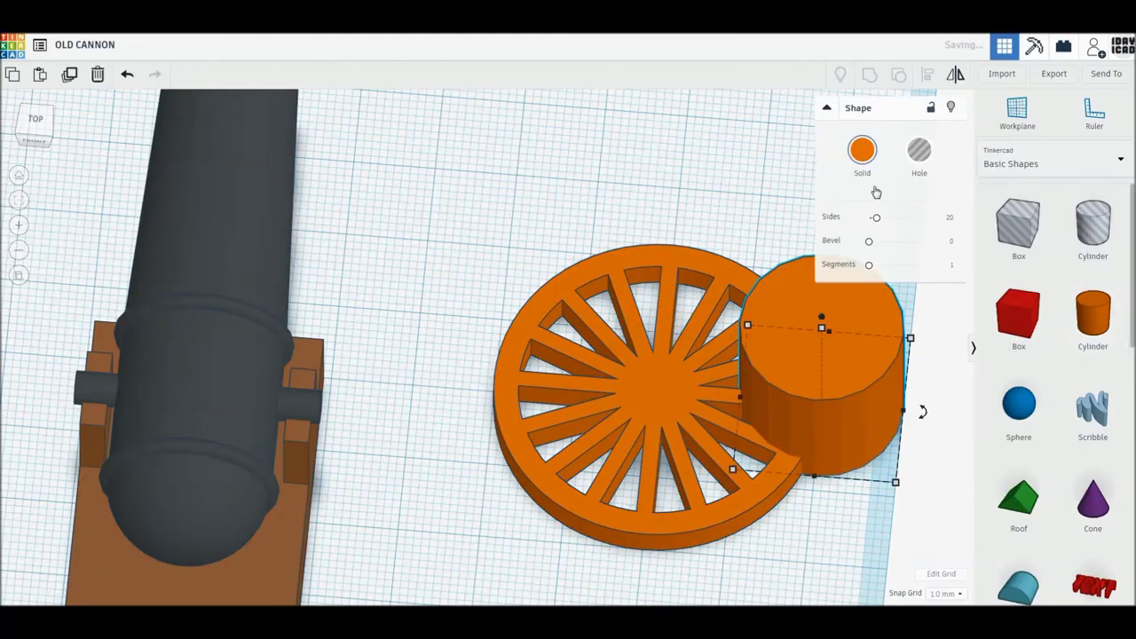
click(863, 153)
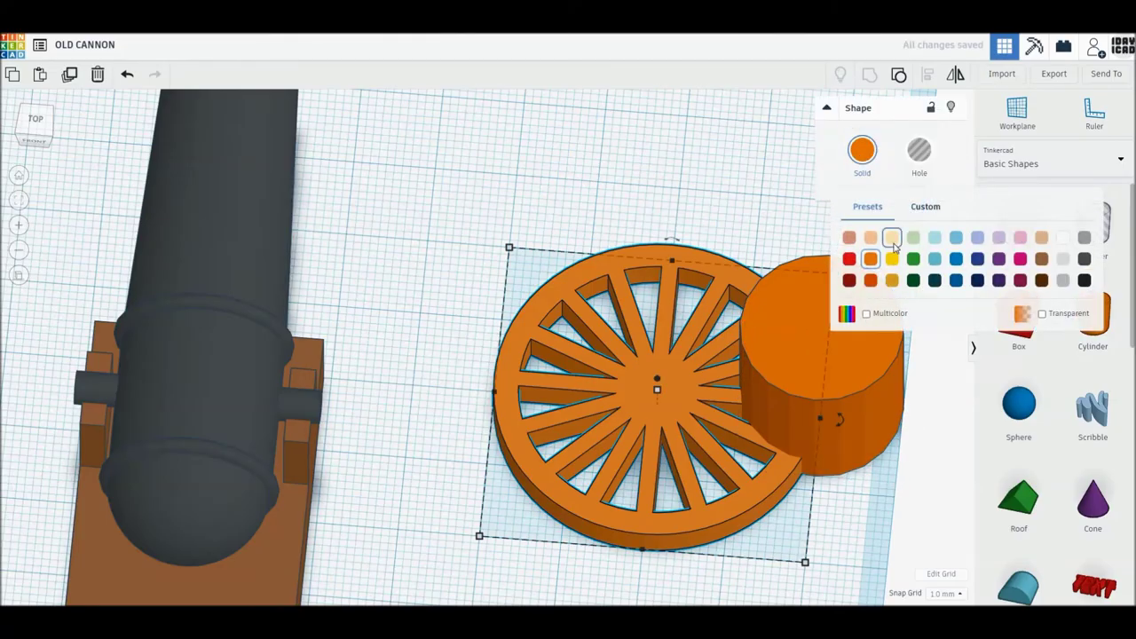
click(893, 237)
Give the orange cylinder 64 sides and a 2.5 bevel with 10 segments
click(874, 380)
drag(877, 217, 959, 224)
mouse_move(869, 241)
mouse_down()
mouse_move(921, 240)
mouse_move(921, 264)
mouse_up()
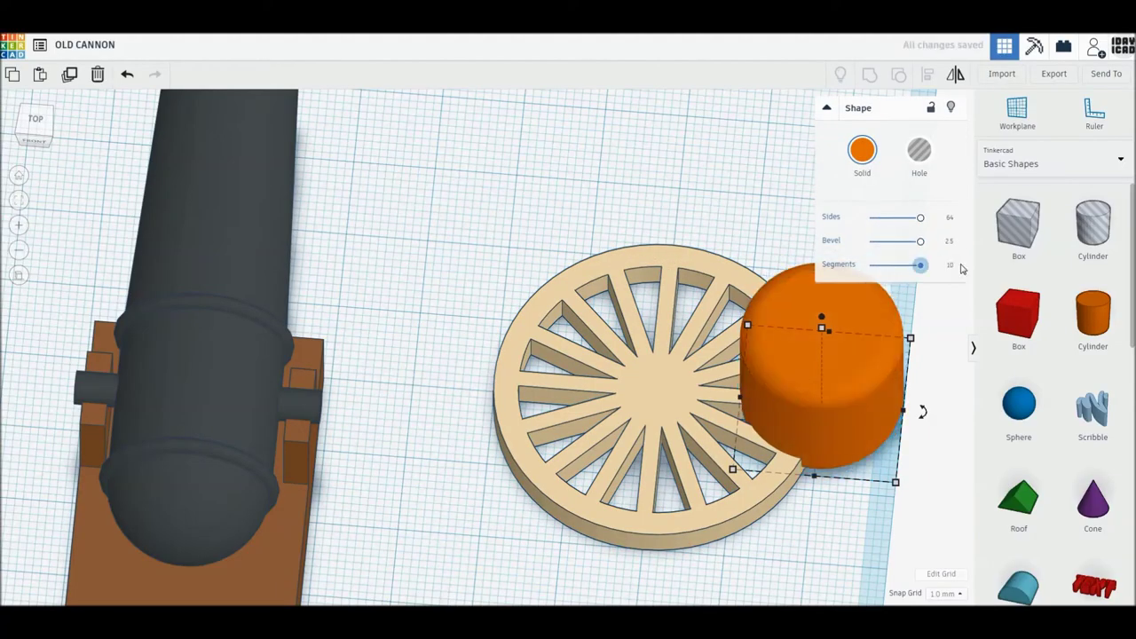
click(37, 123)
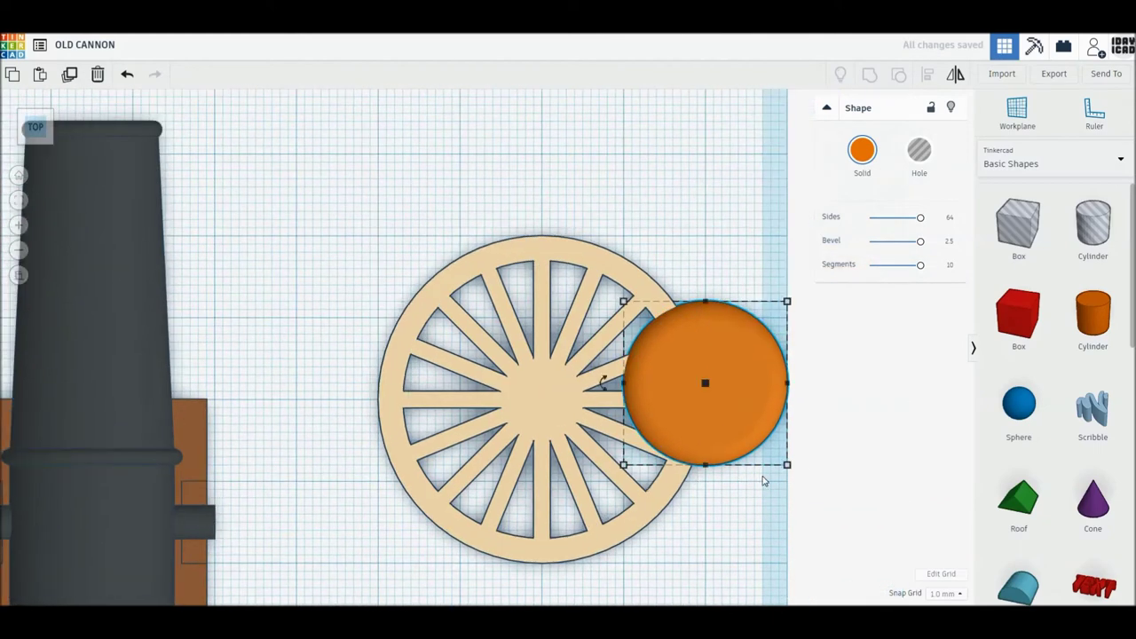
Shrink the cylinder into a 6 × 6 mm hub and align it to the wheel centre
drag(736, 436, 625, 475)
drag(681, 504, 566, 391)
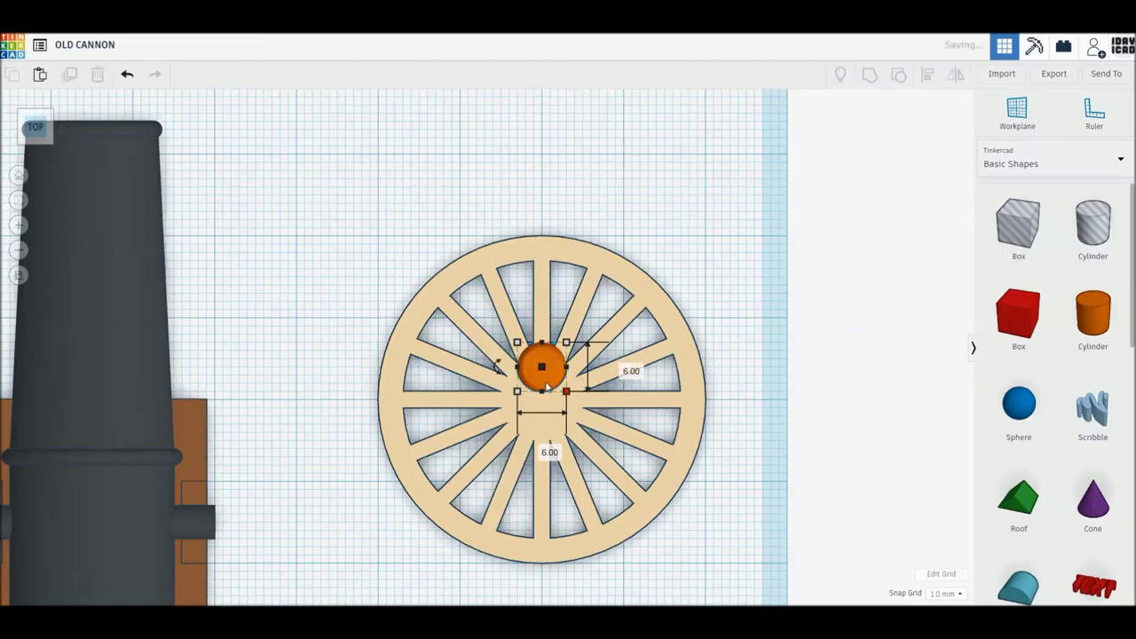
drag(773, 499, 502, 320)
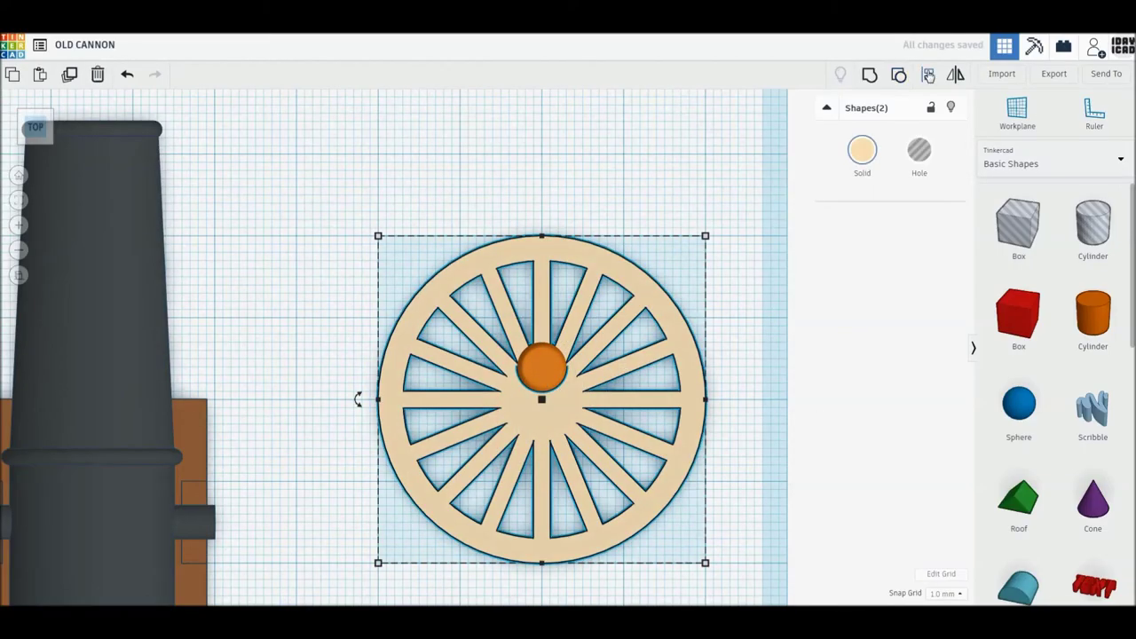
click(929, 75)
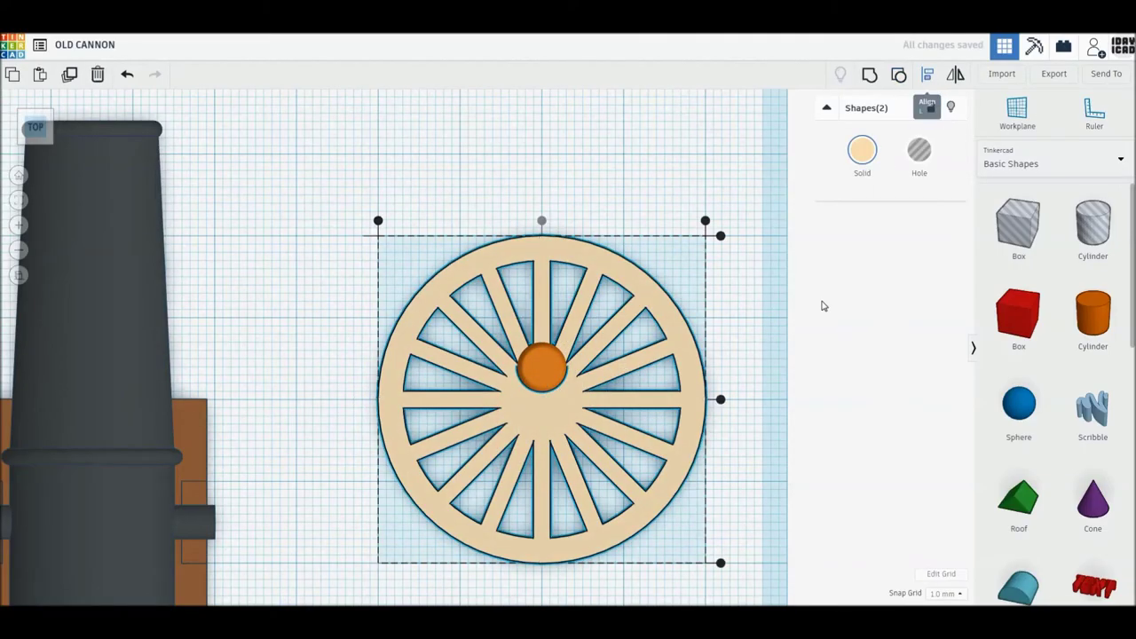
click(720, 399)
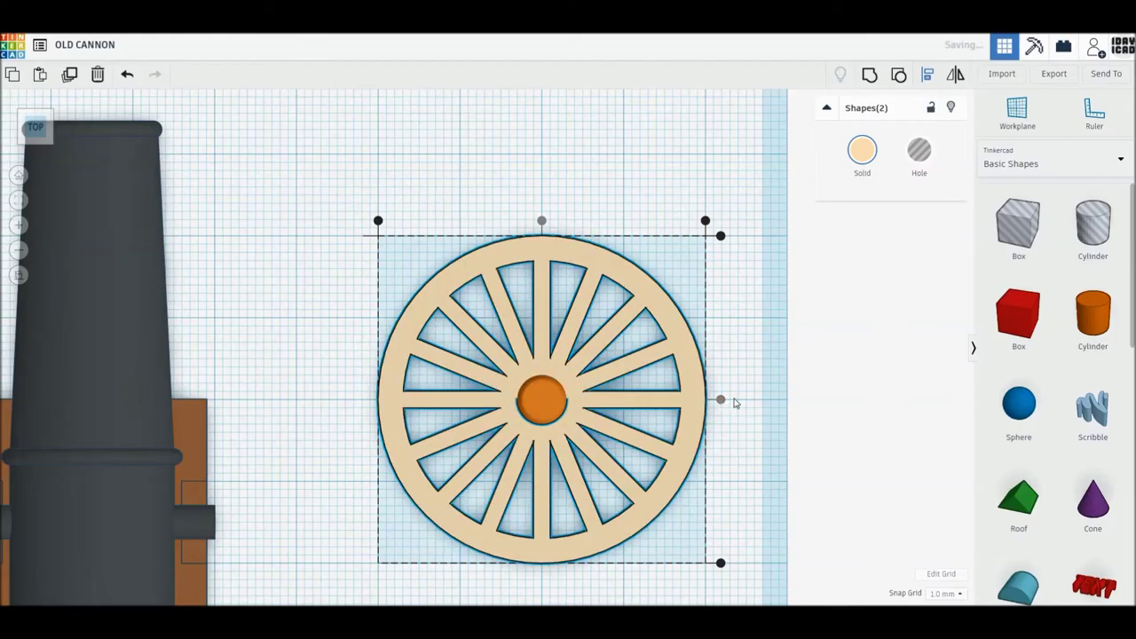
click(590, 415)
Colour the hub grey, then reselect the wheel
click(543, 407)
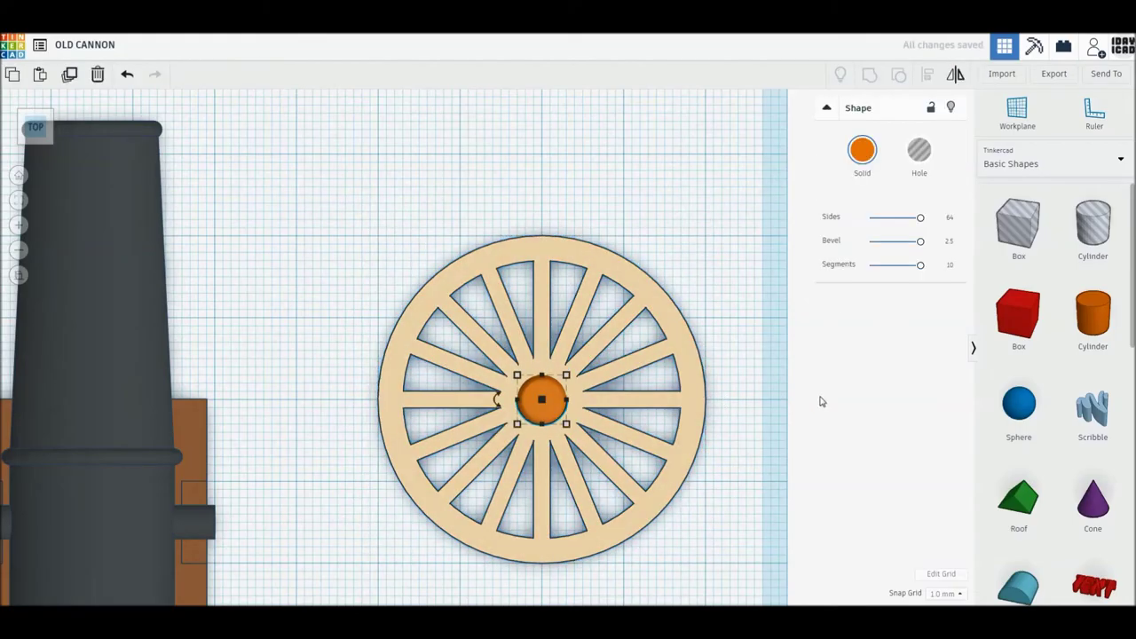
click(859, 154)
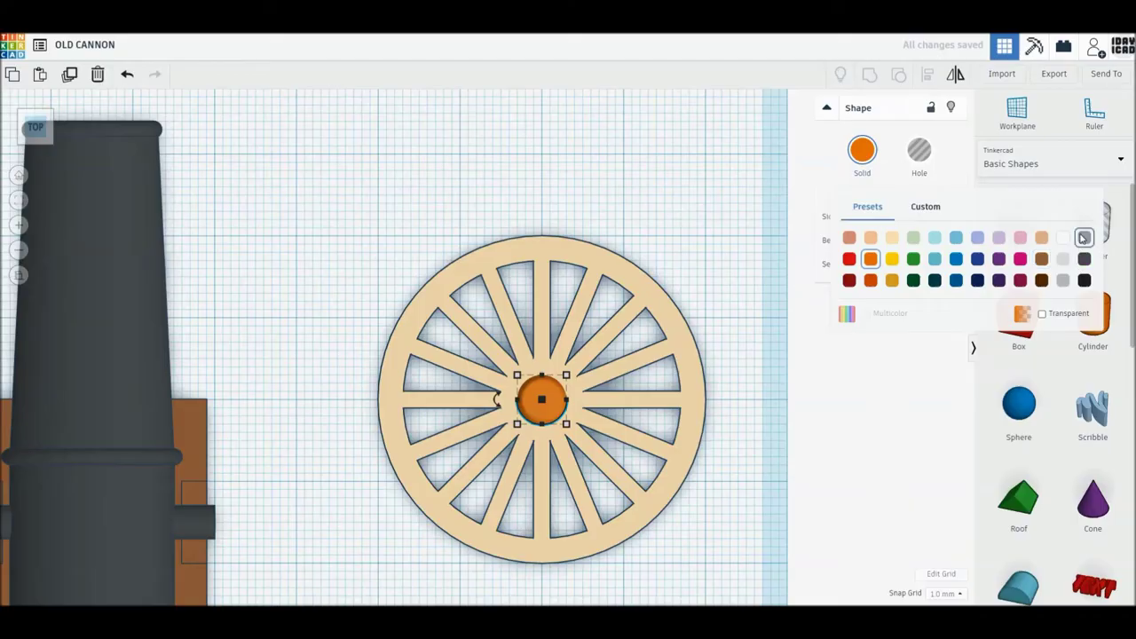
click(1085, 238)
right_drag(756, 411, 586, 418)
click(568, 413)
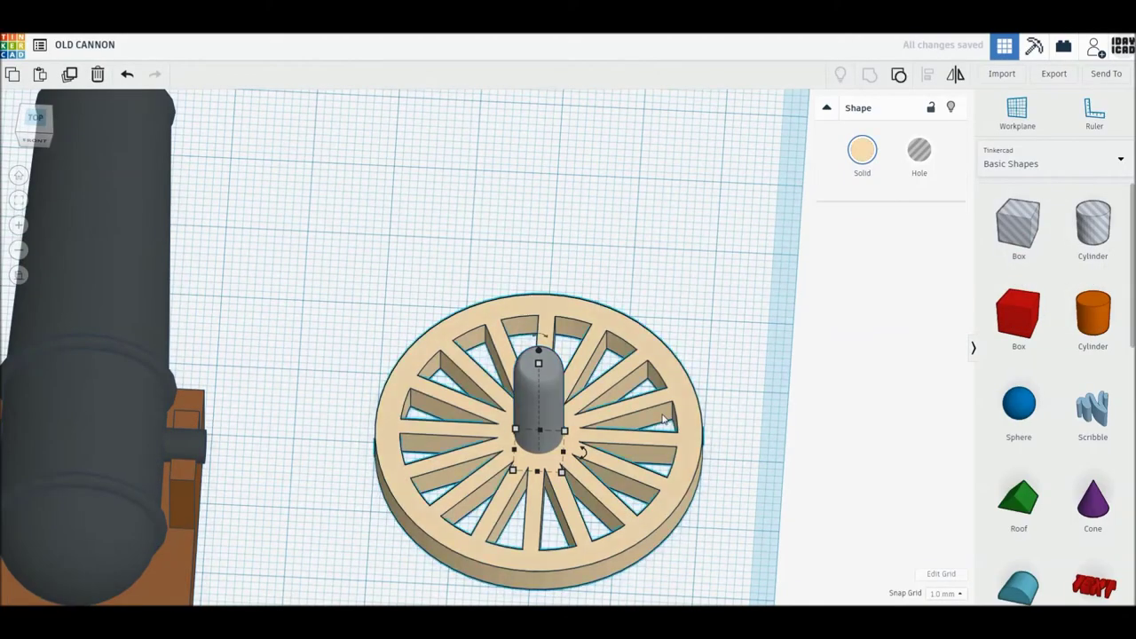
Lift the wheel 15 mm and turn the wheel and hub upright by 90°
drag(539, 407, 540, 357)
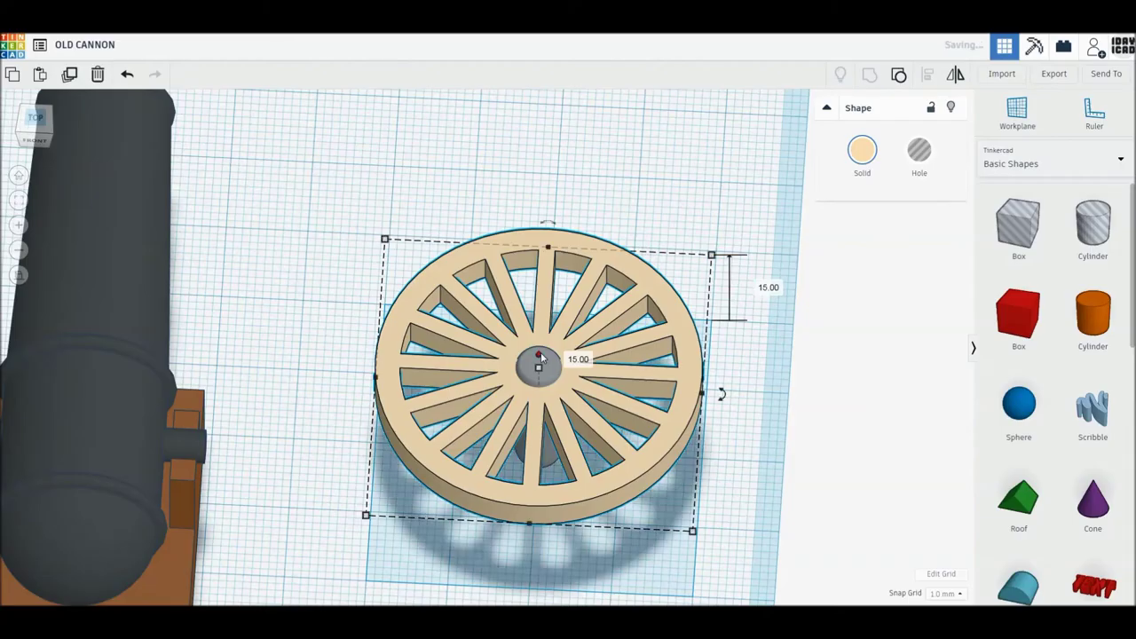
drag(757, 512, 492, 307)
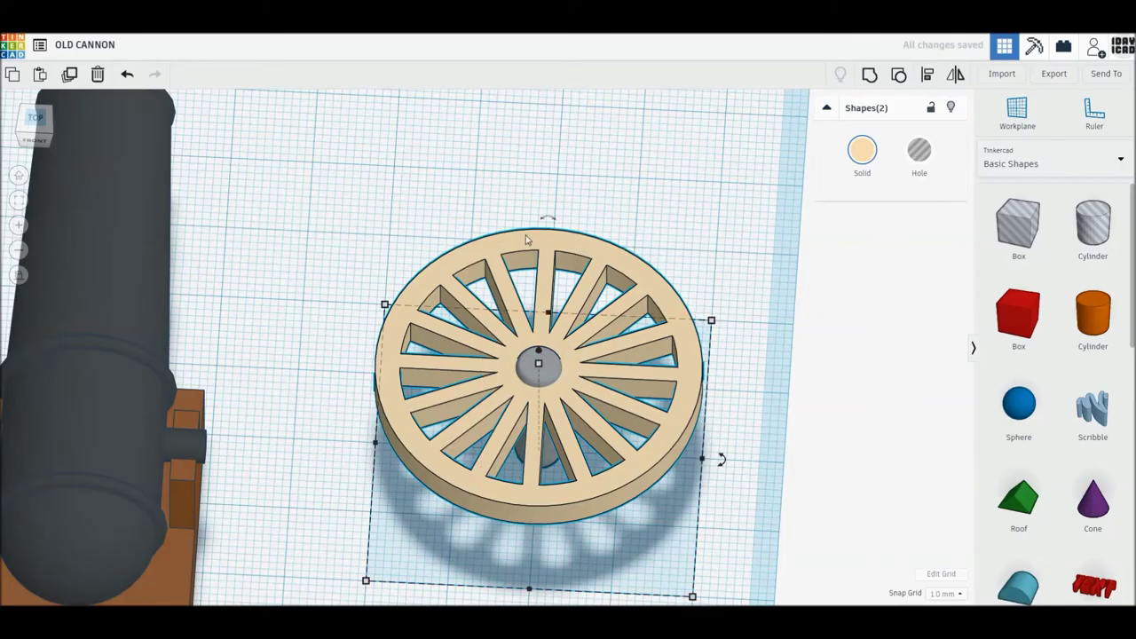
drag(548, 221, 632, 283)
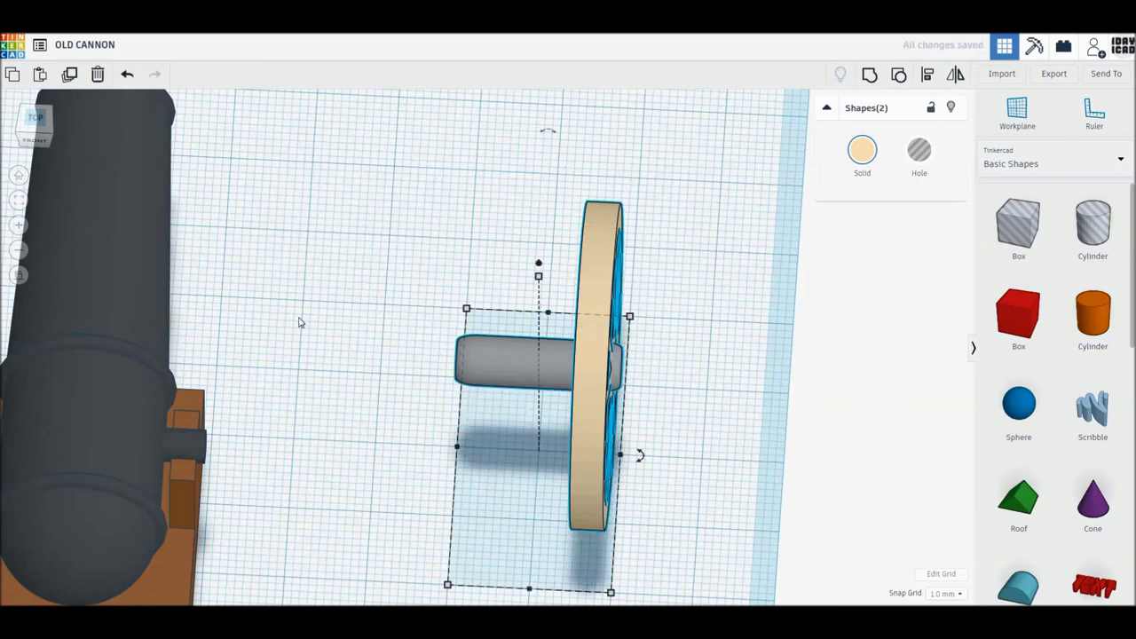
From Top view, move the wheel assembly onto the cannon's right axle end
click(36, 117)
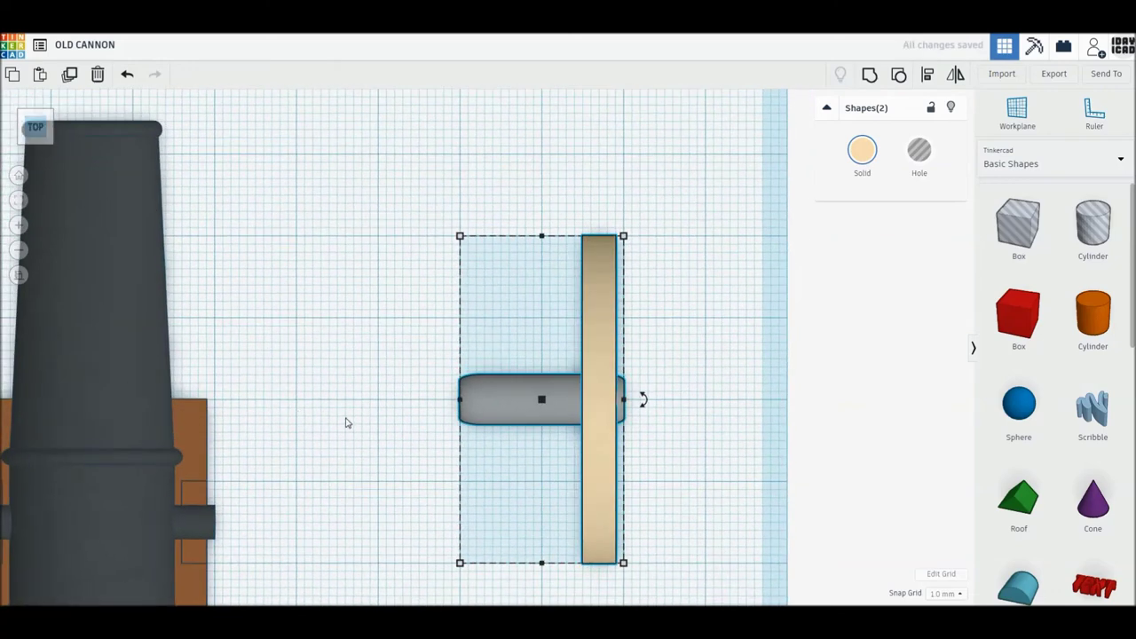
middle_drag(480, 419, 638, 266)
mouse_move(705, 237)
mouse_down()
mouse_move(398, 382)
mouse_move(384, 366)
mouse_up()
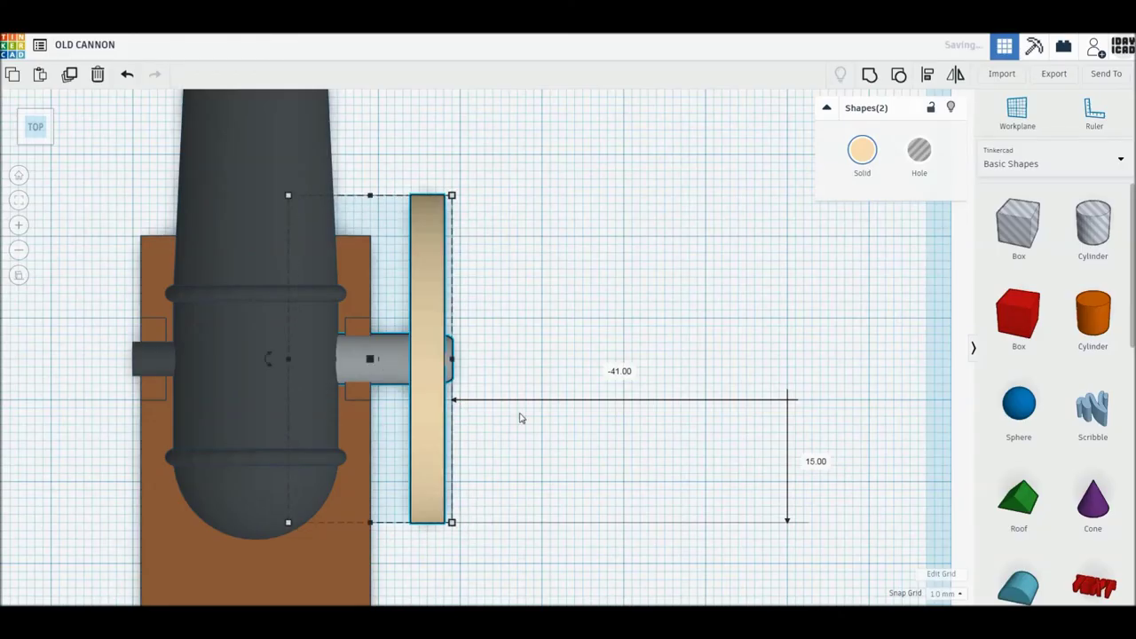
Duplicate the wheel and hub, move the copy to the left axle and mirror it horizontally
middle_drag(329, 414, 687, 411)
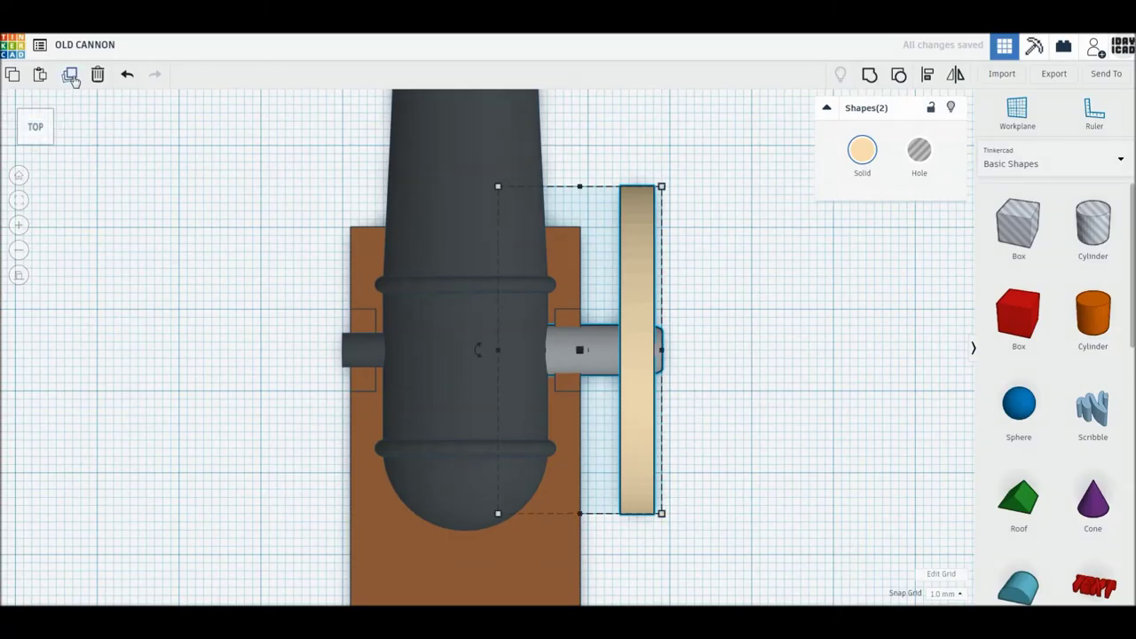
click(71, 78)
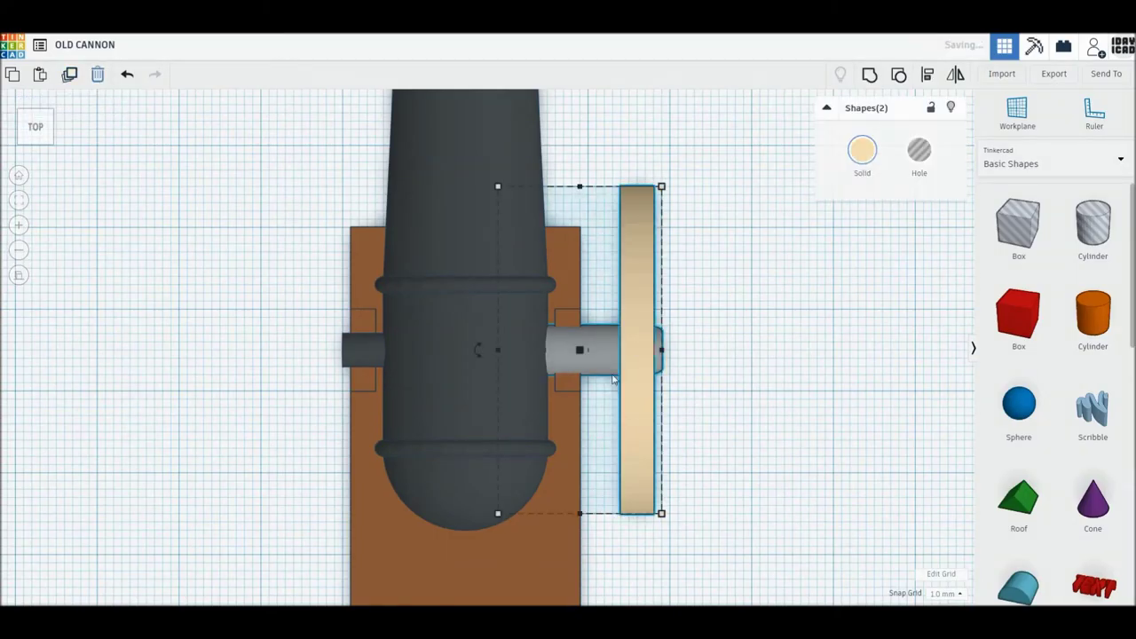
mouse_move(644, 404)
mouse_down()
mouse_move(391, 407)
mouse_move(403, 407)
mouse_up()
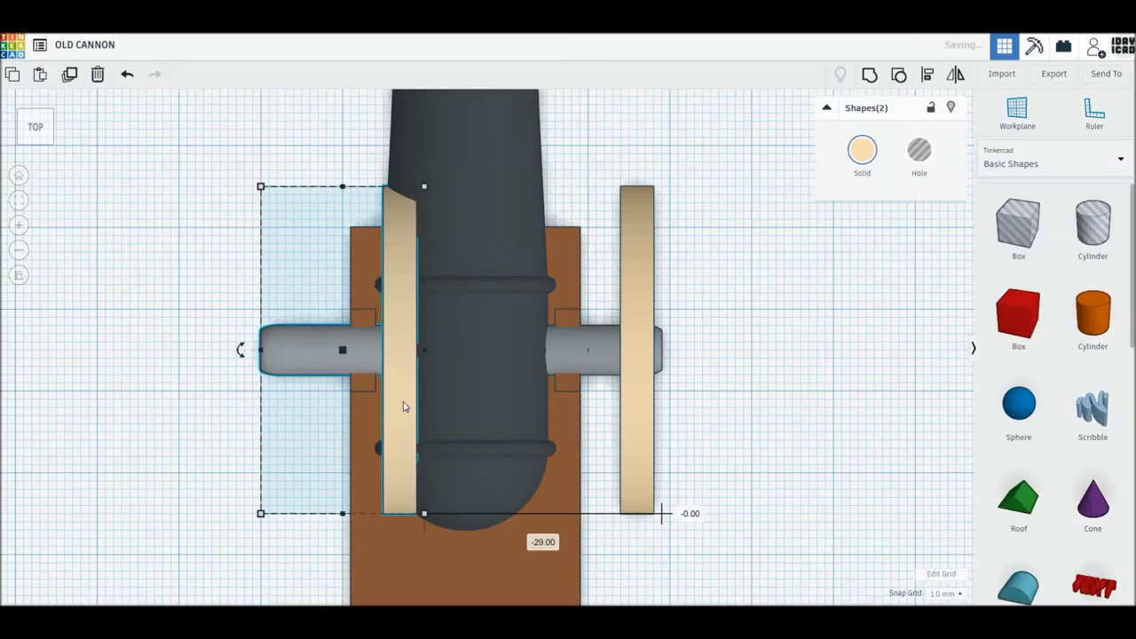
click(958, 79)
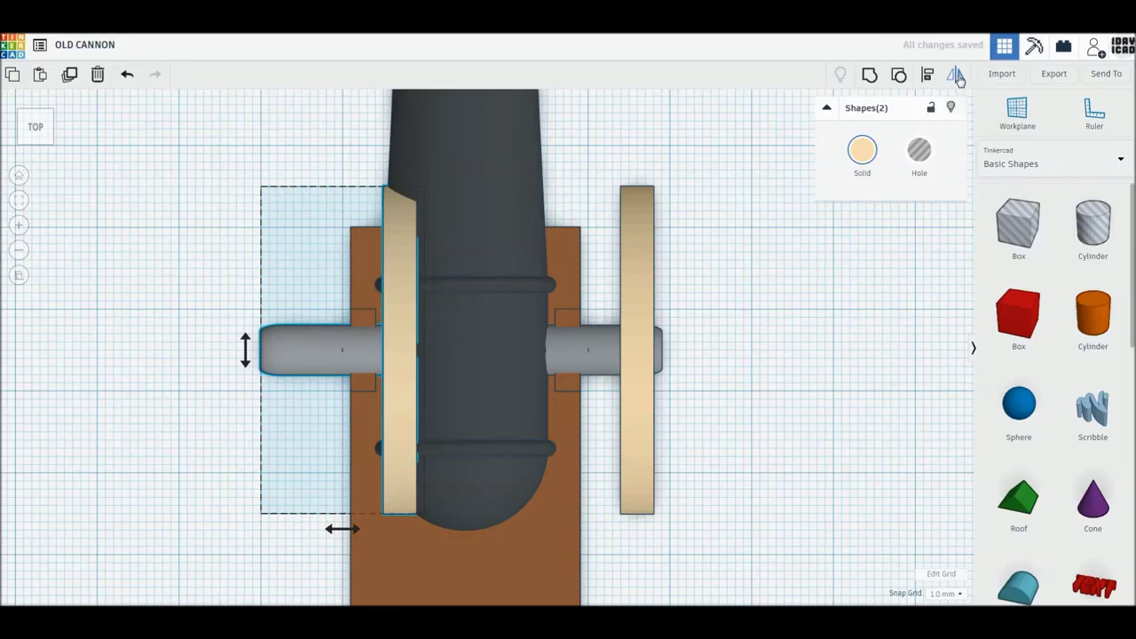
click(339, 531)
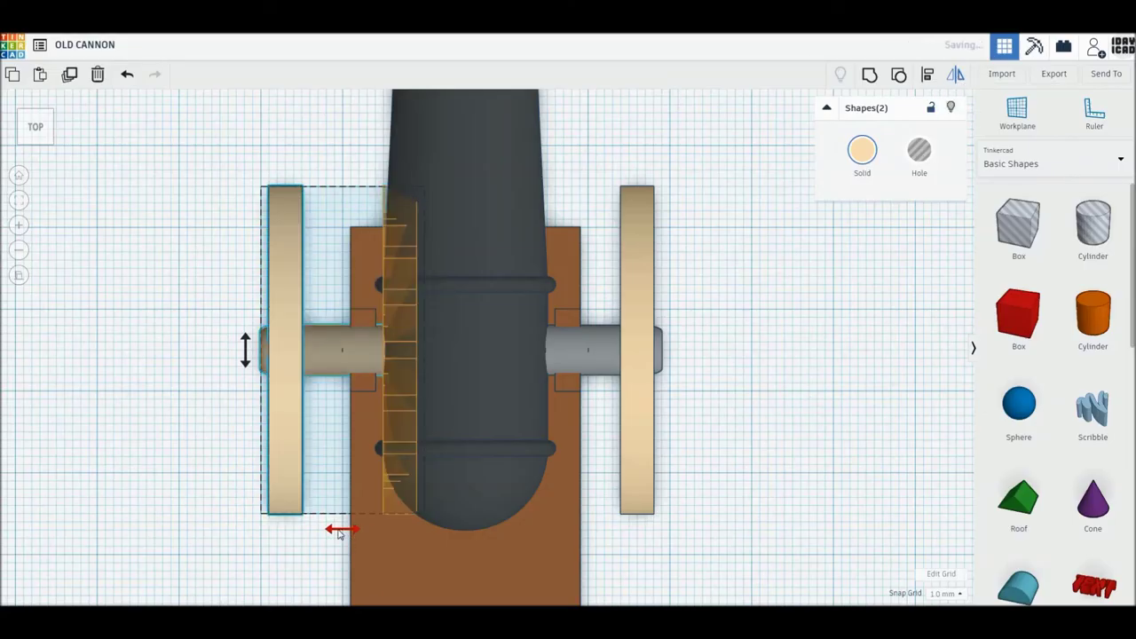
click(188, 524)
scroll(281, 524, down, 1)
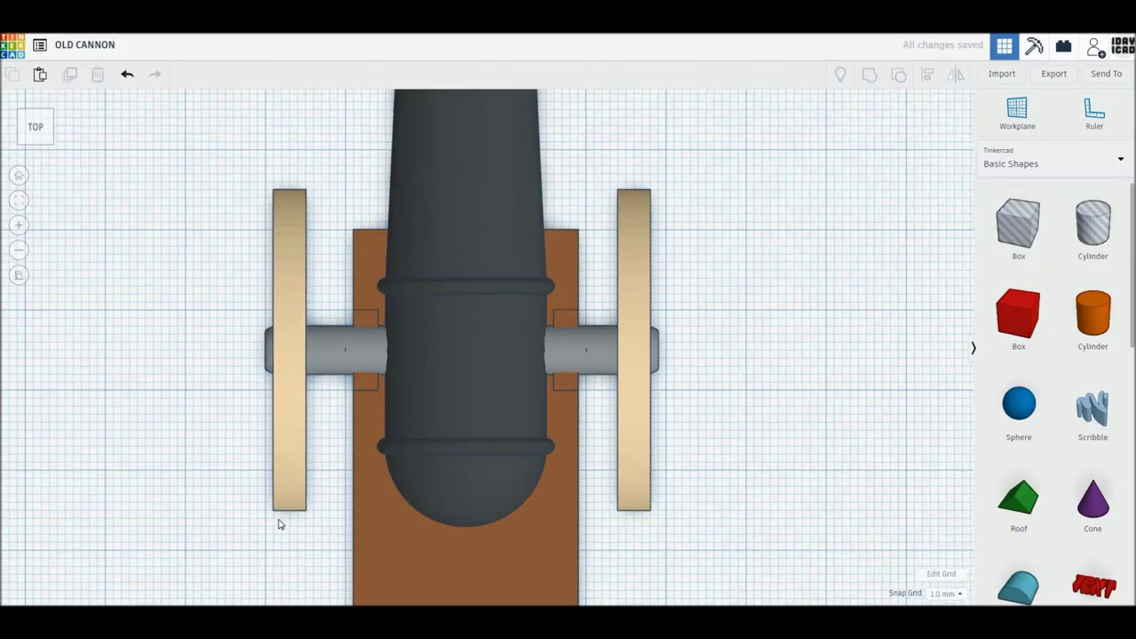
Select the barrel and carriage base and raise them 15 mm in Right view
right_drag(449, 532, 362, 457)
scroll(363, 456, up, 3)
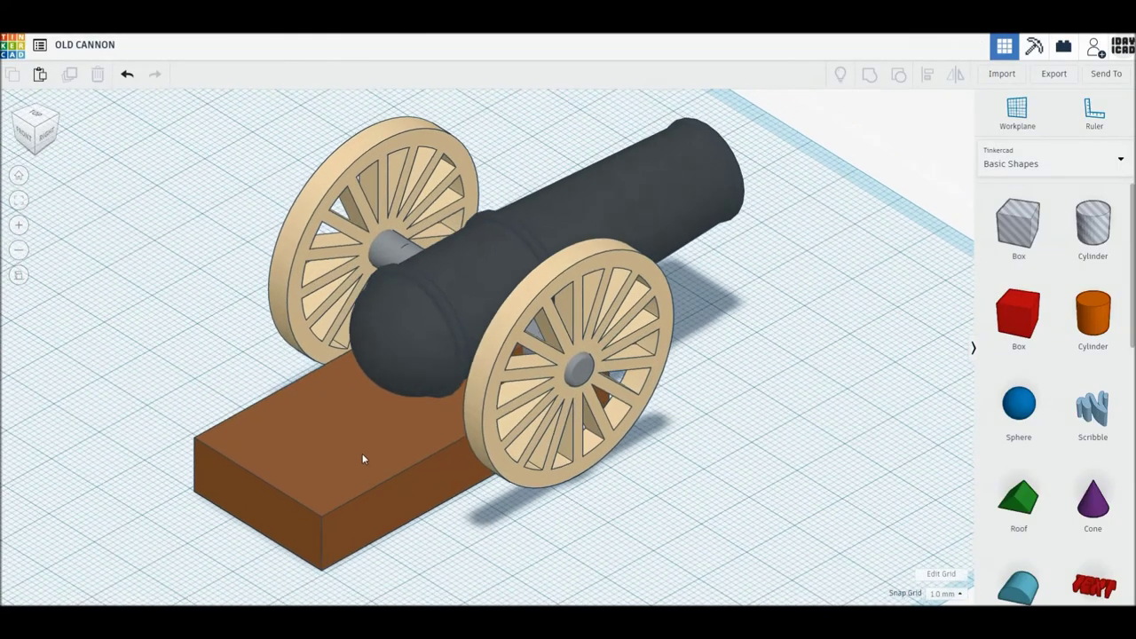
click(401, 356)
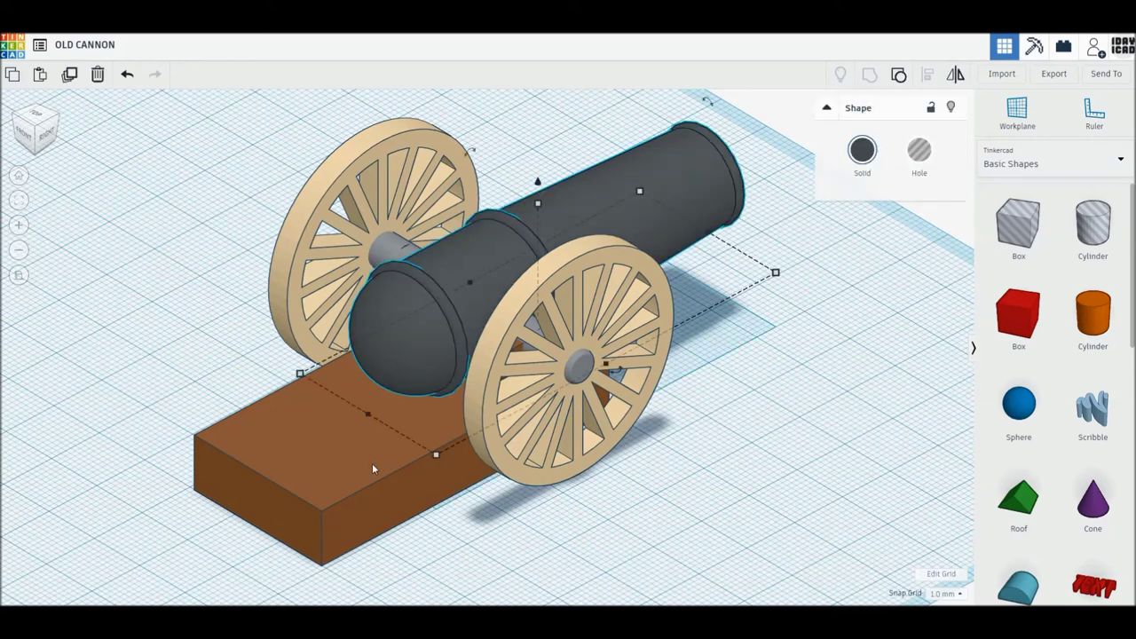
shift+click(429, 424)
shift+click(428, 425)
click(45, 135)
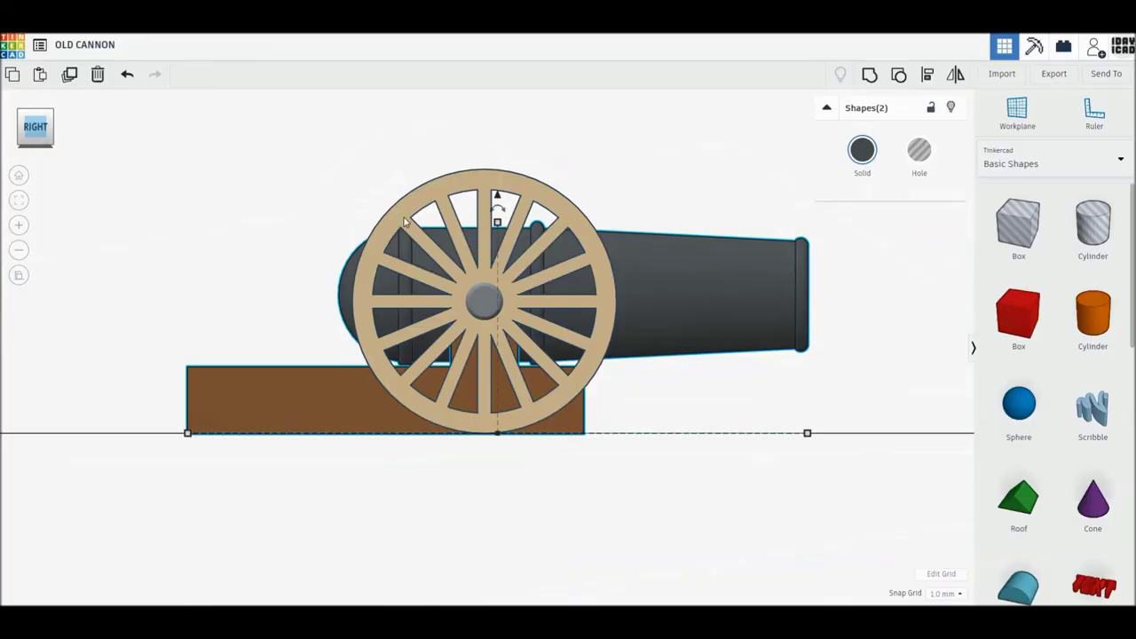
drag(497, 197, 498, 99)
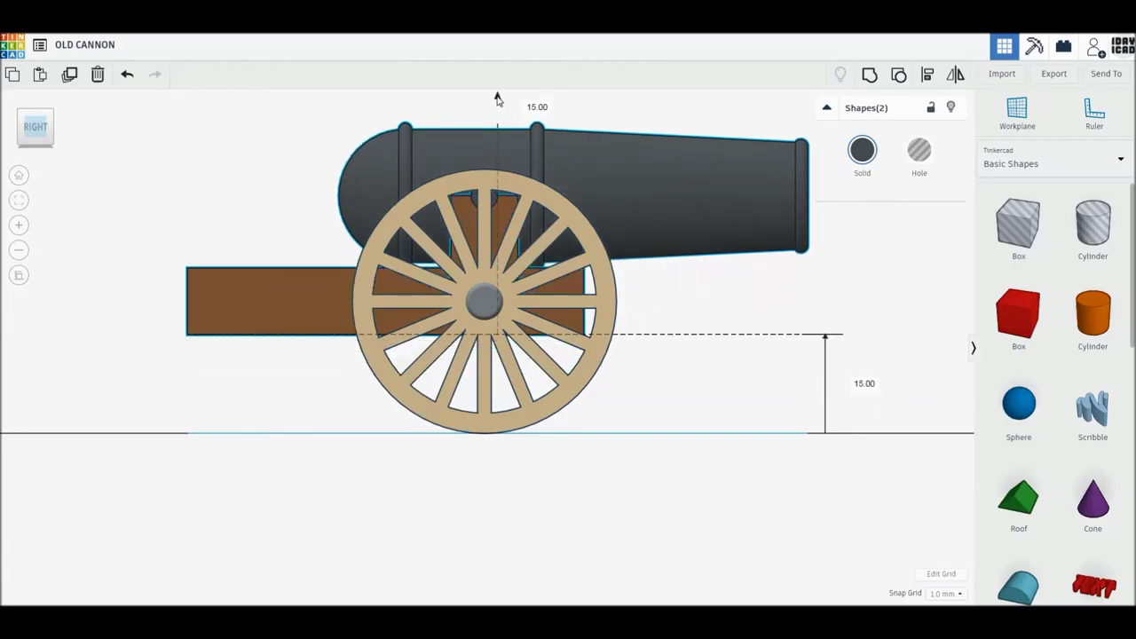
Select the whole cannon and tilt it about 20° so the barrel points upward
middle_drag(652, 320, 705, 400)
drag(238, 140, 689, 481)
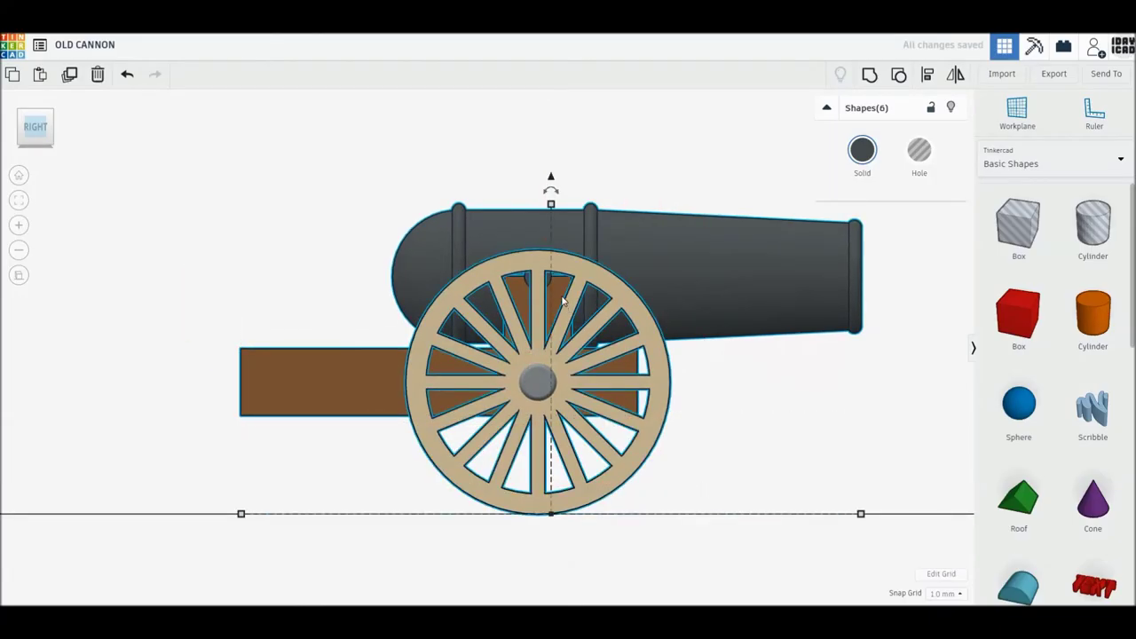
drag(245, 144, 766, 468)
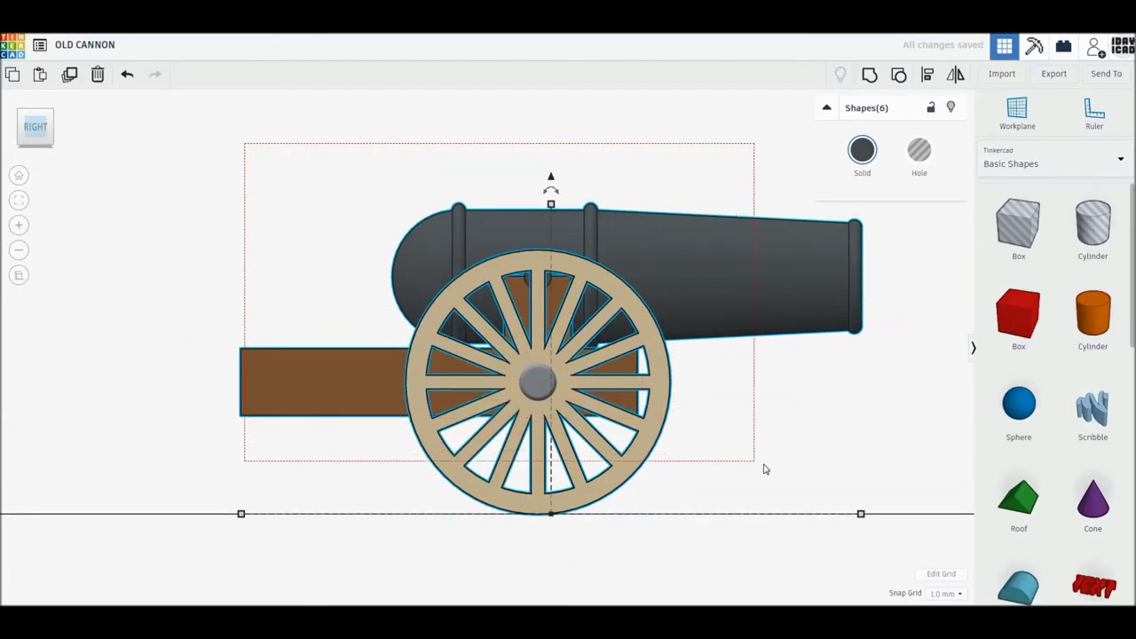
mouse_move(551, 190)
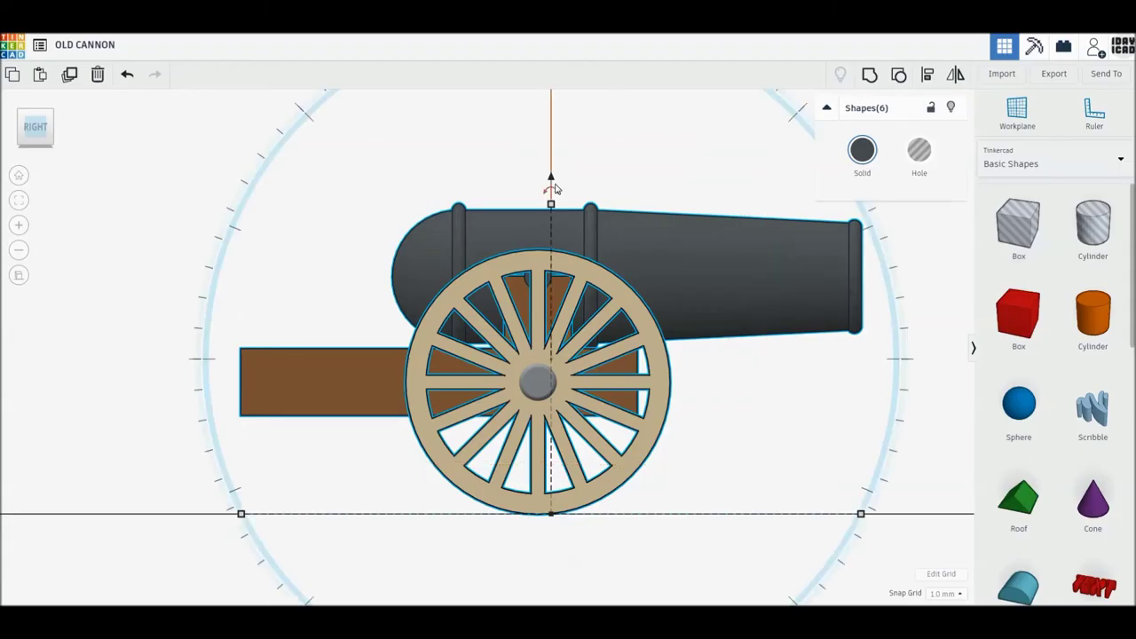
drag(551, 192, 553, 192)
drag(450, 42, 338, 108)
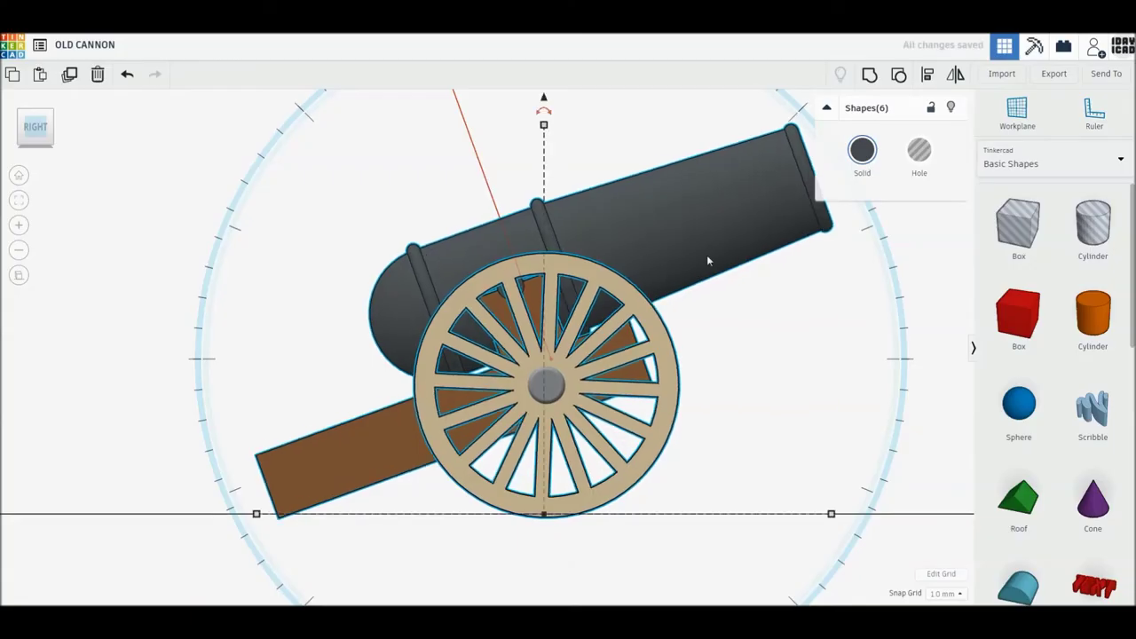
click(706, 449)
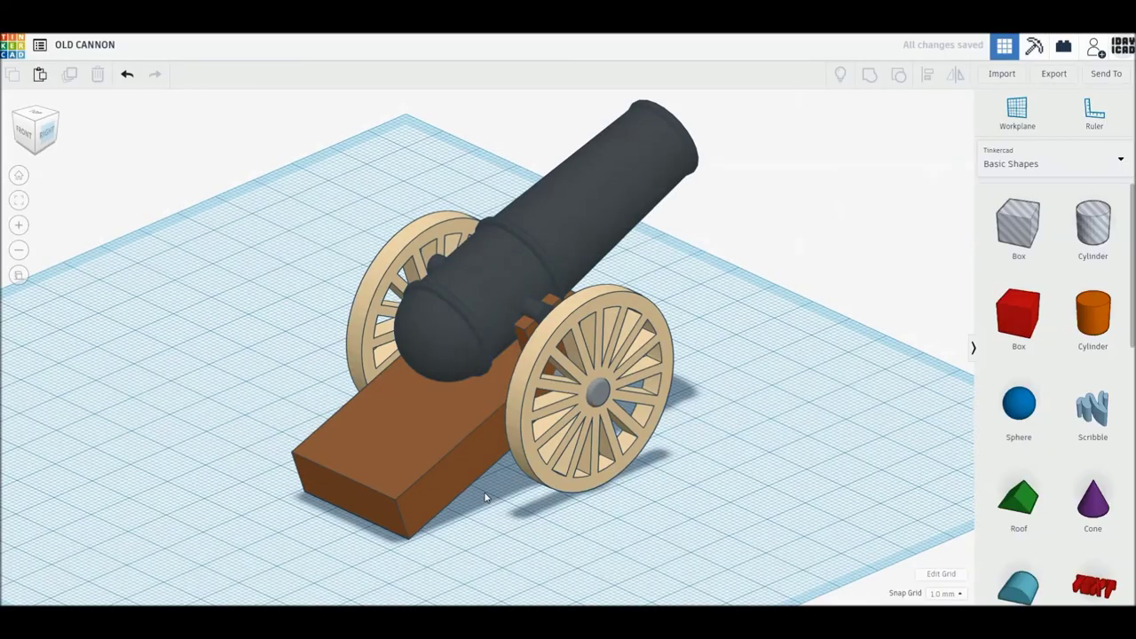
mouse_move(292, 442)
right_down()
mouse_move(484, 492)
mouse_move(692, 474)
right_up()
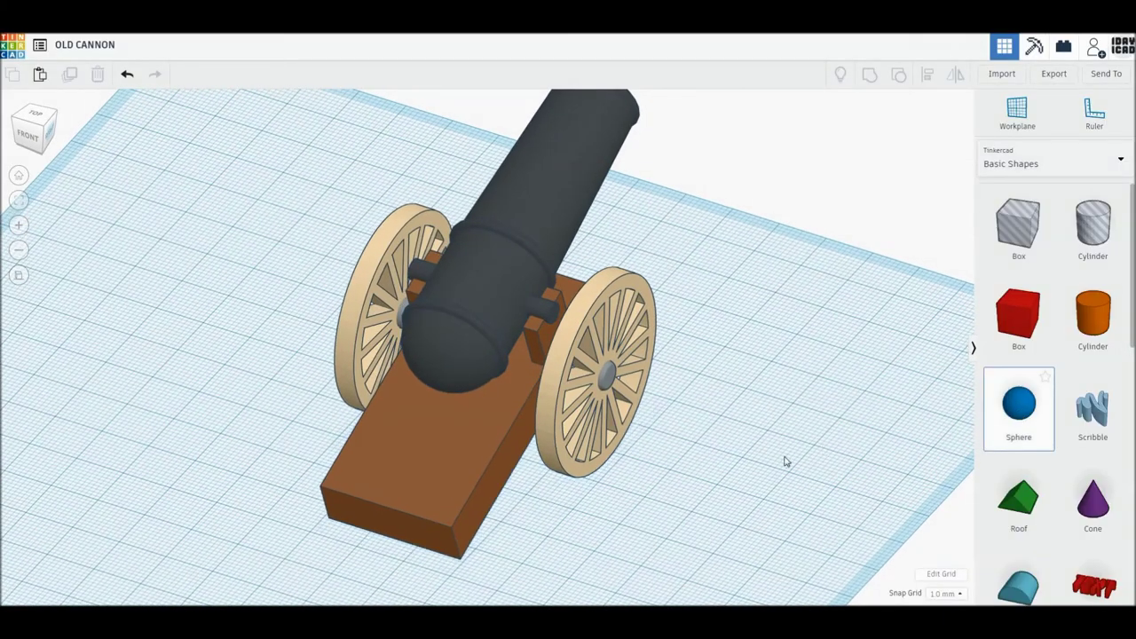
Place a sphere beside the cannon sized 10 × 10 × 10 mm
drag(1019, 404, 784, 461)
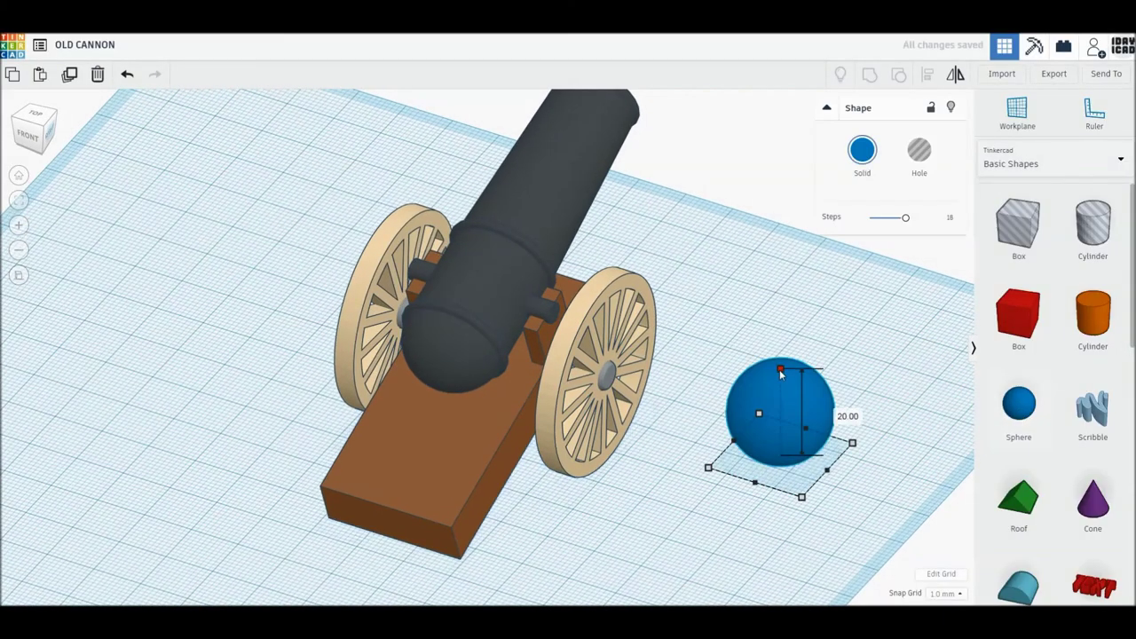
click(836, 411)
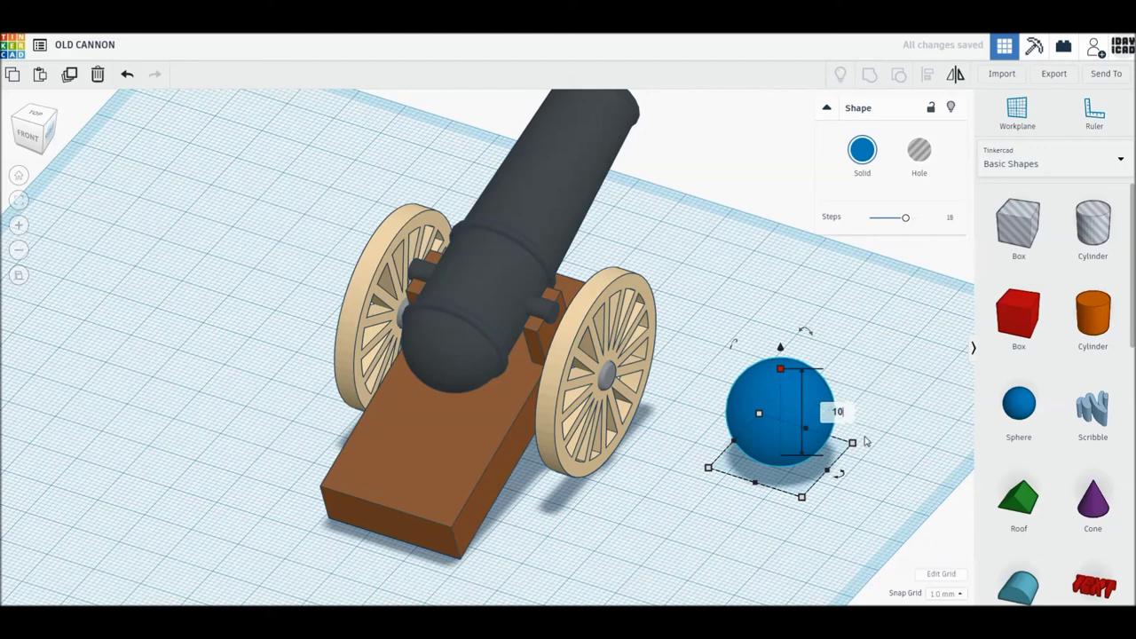
key(Return)
click(876, 485)
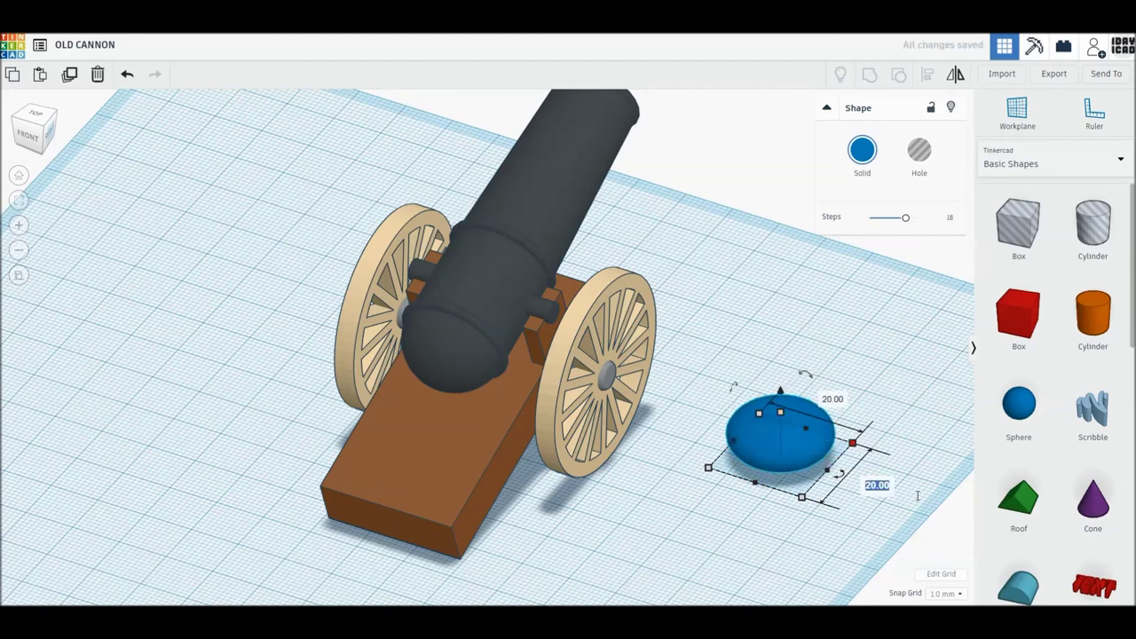
text(10)
key(Return)
key(Tab)
text(10)
key(Return)
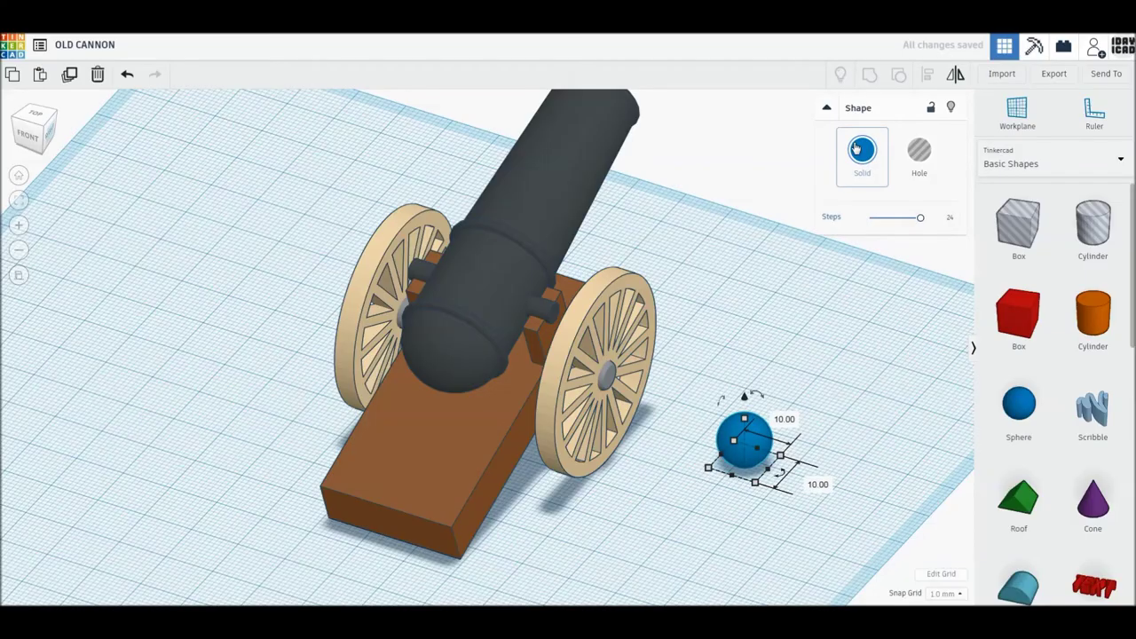
Colour the sphere dark grey
click(862, 149)
click(1084, 258)
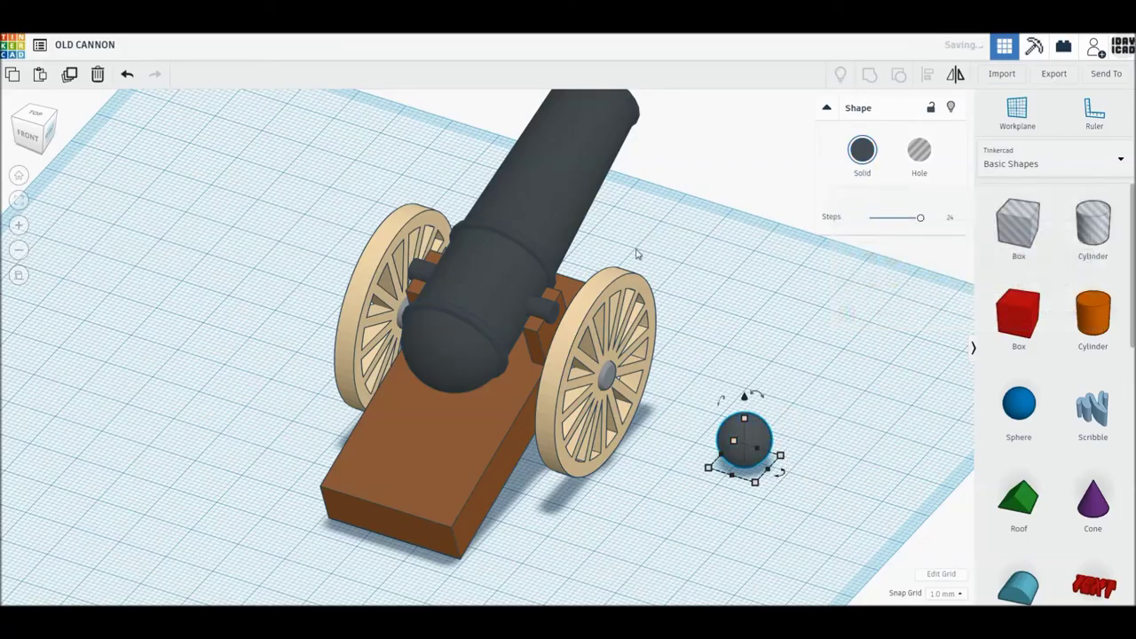
click(34, 113)
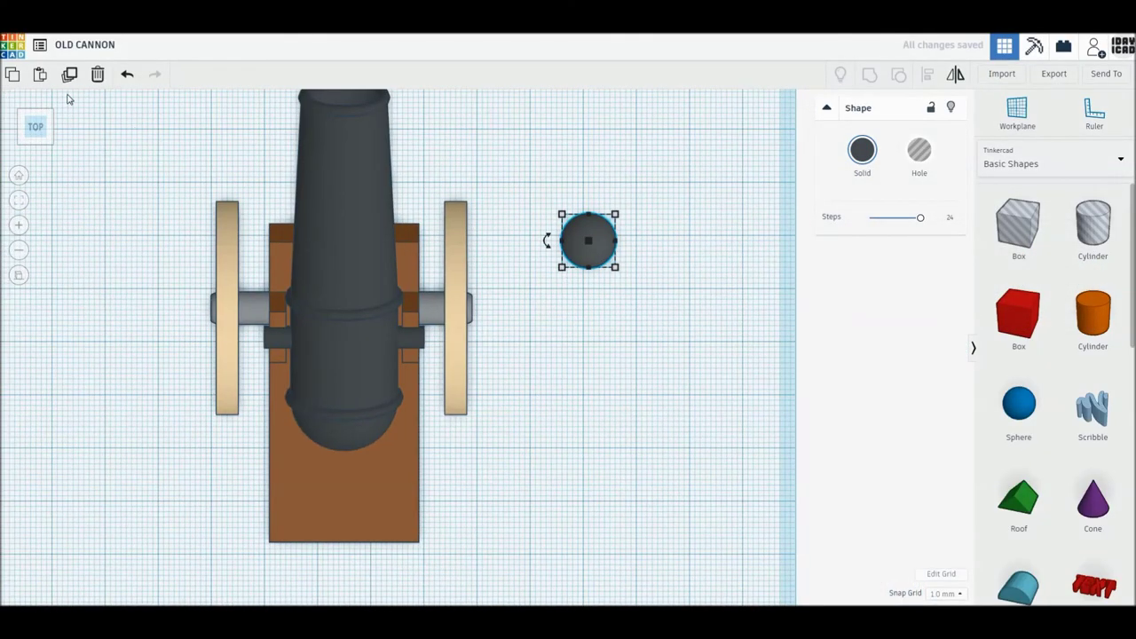
Duplicate the cannonball twice to form a row of three
click(71, 76)
drag(579, 251, 629, 256)
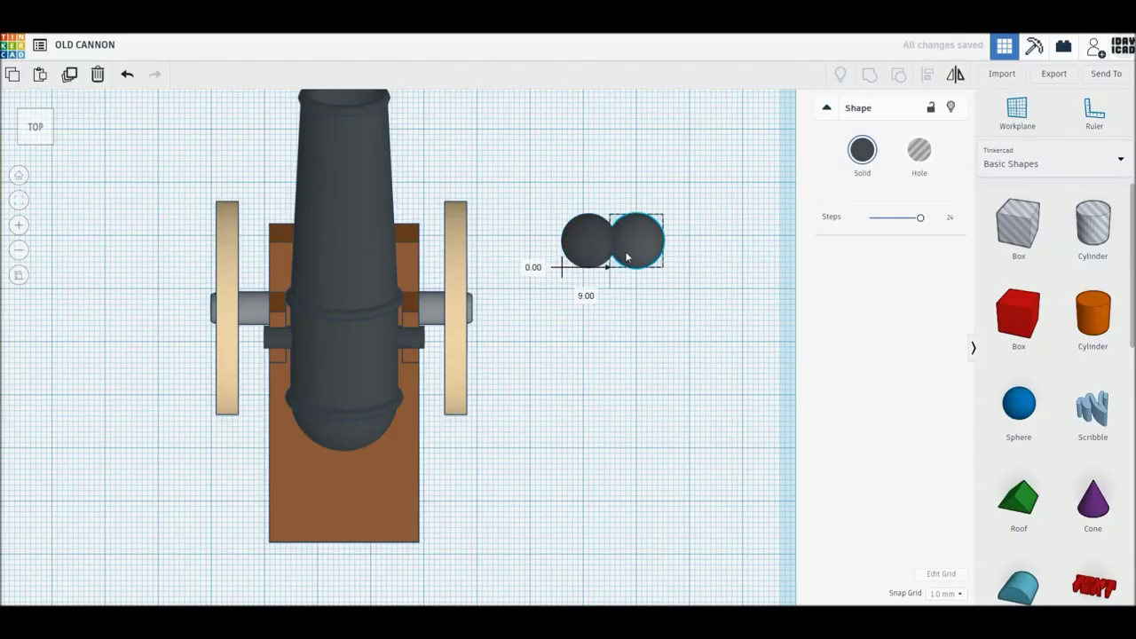
click(70, 77)
middle_drag(609, 367, 561, 482)
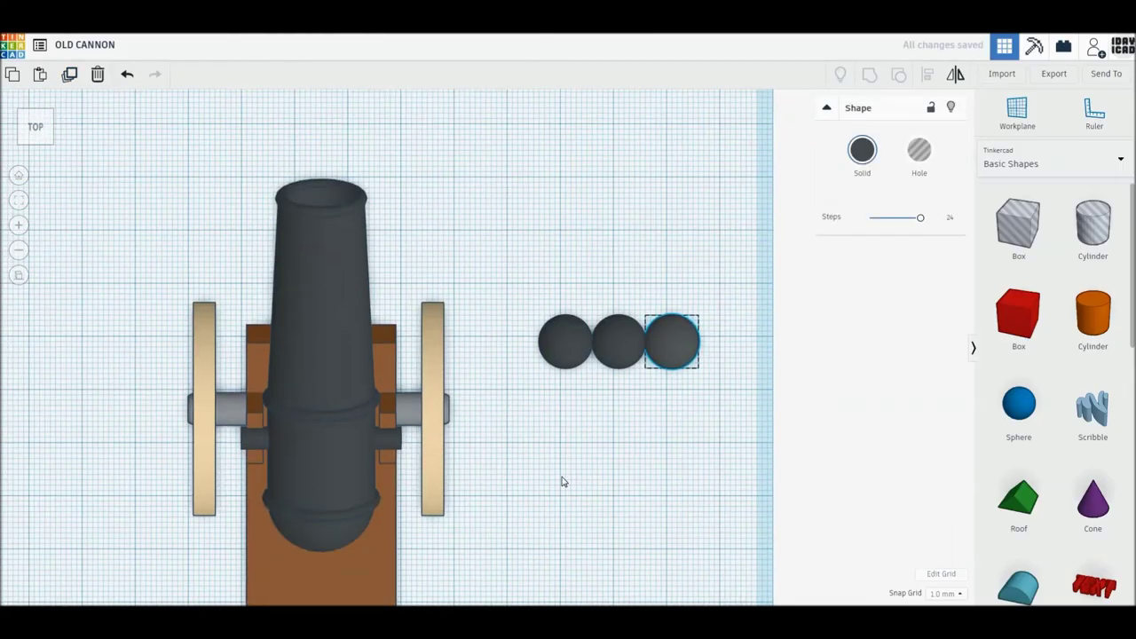
Copy the row upward twice to make a 3-by-3 square of balls
drag(500, 327, 762, 472)
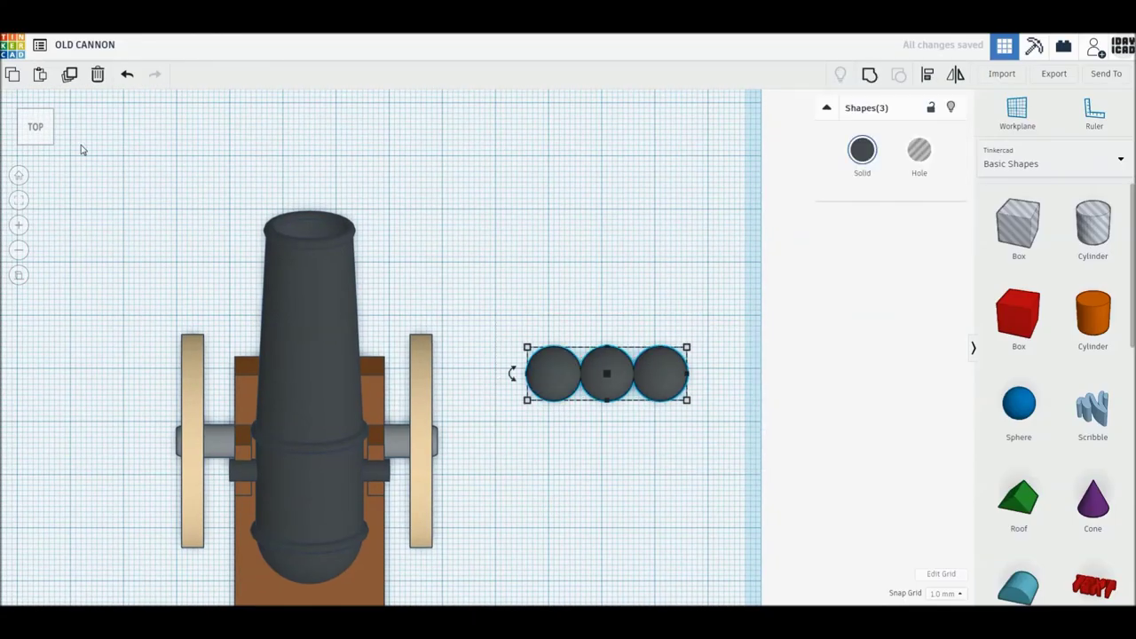
click(70, 77)
drag(659, 369, 659, 329)
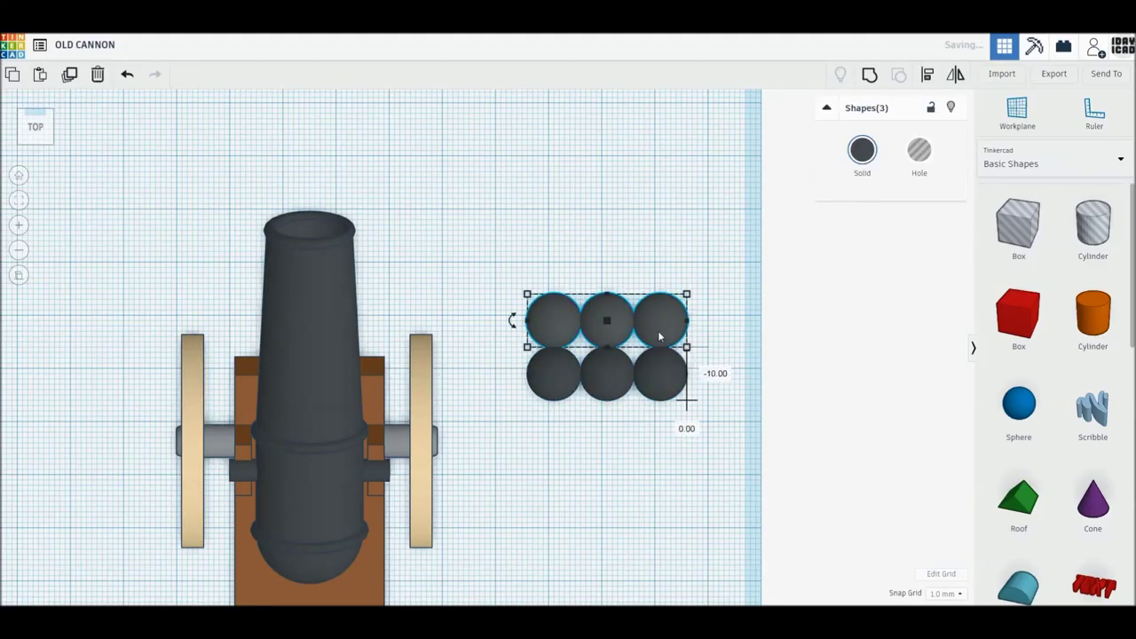
click(69, 77)
Duplicate four lower-left balls and offset the copies diagonally over the gaps
drag(488, 324, 604, 405)
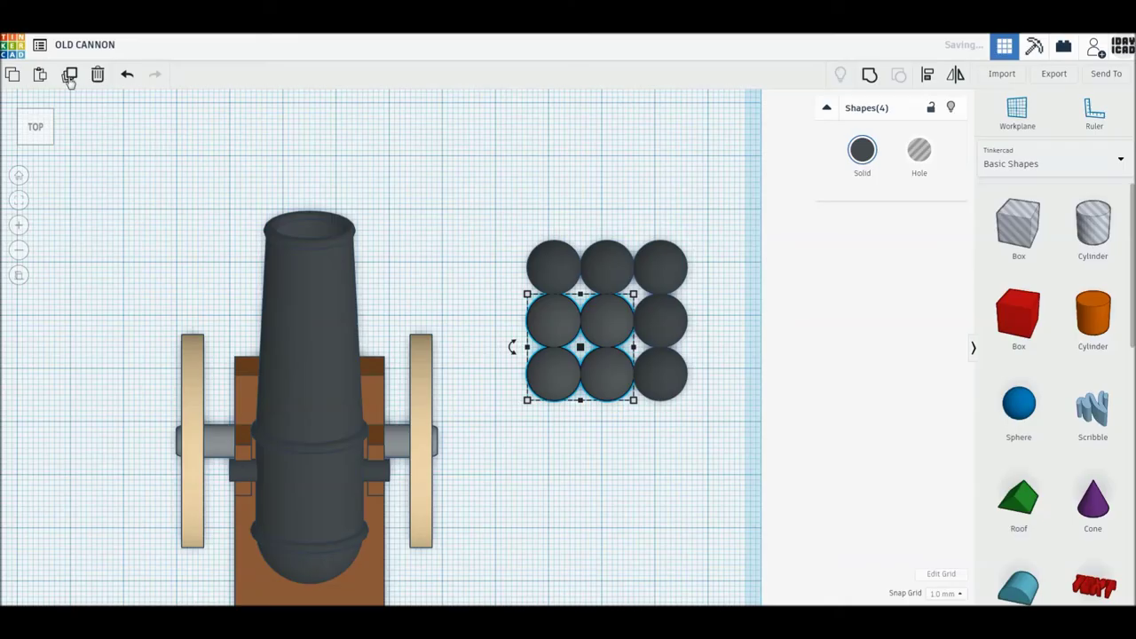
click(70, 77)
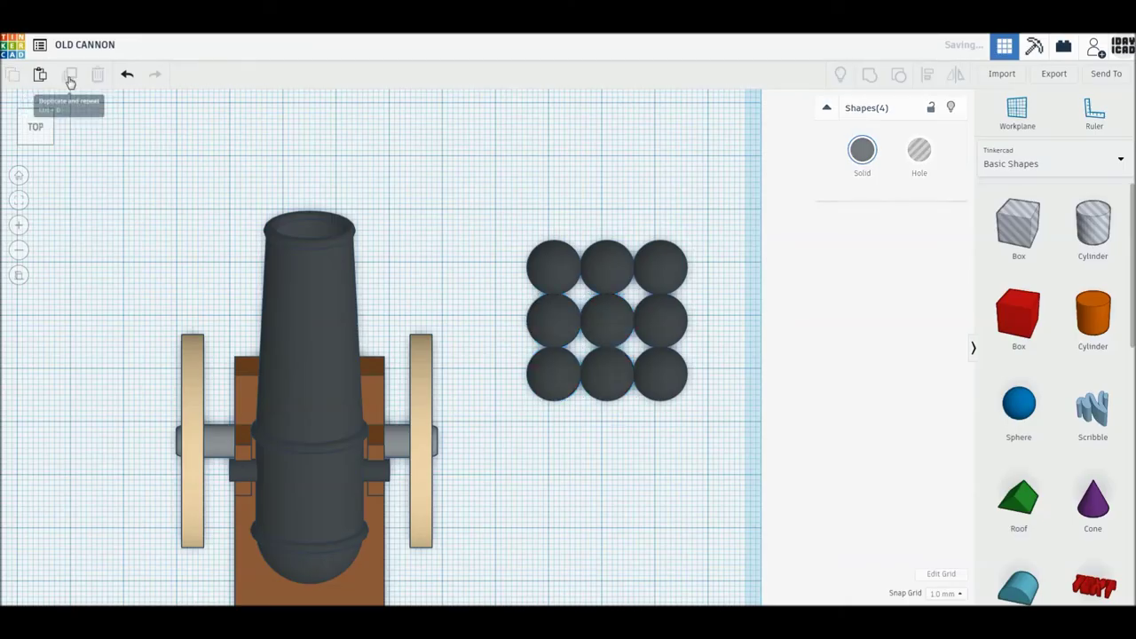
drag(608, 335, 636, 308)
Raise the four copied cannonballs 7 mm onto the base layer
right_drag(637, 388, 619, 384)
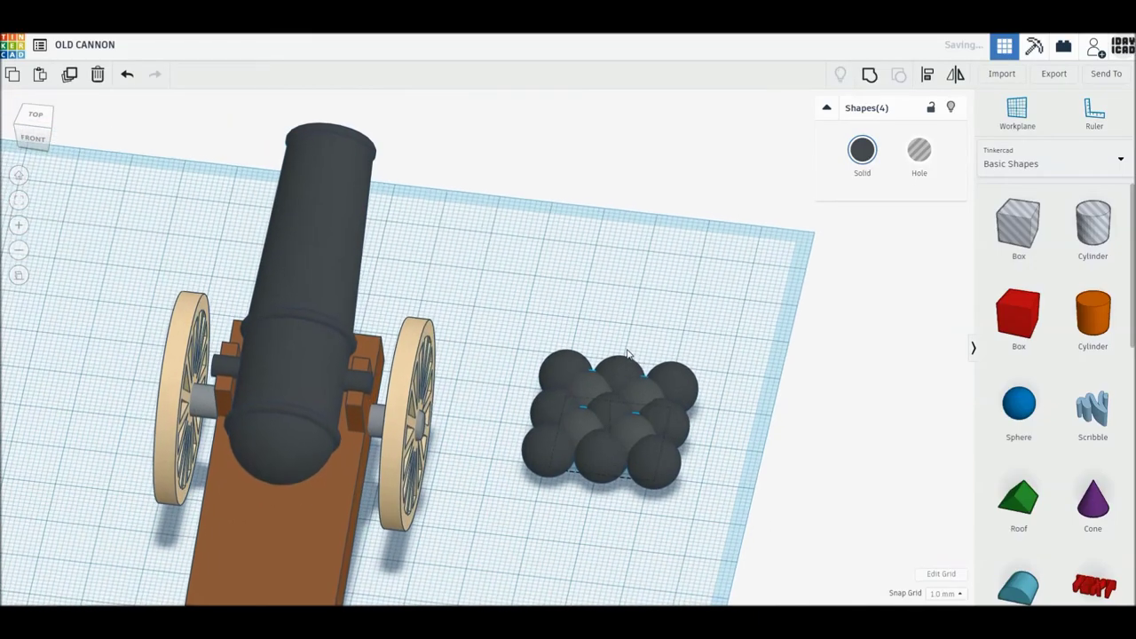
drag(609, 383, 610, 357)
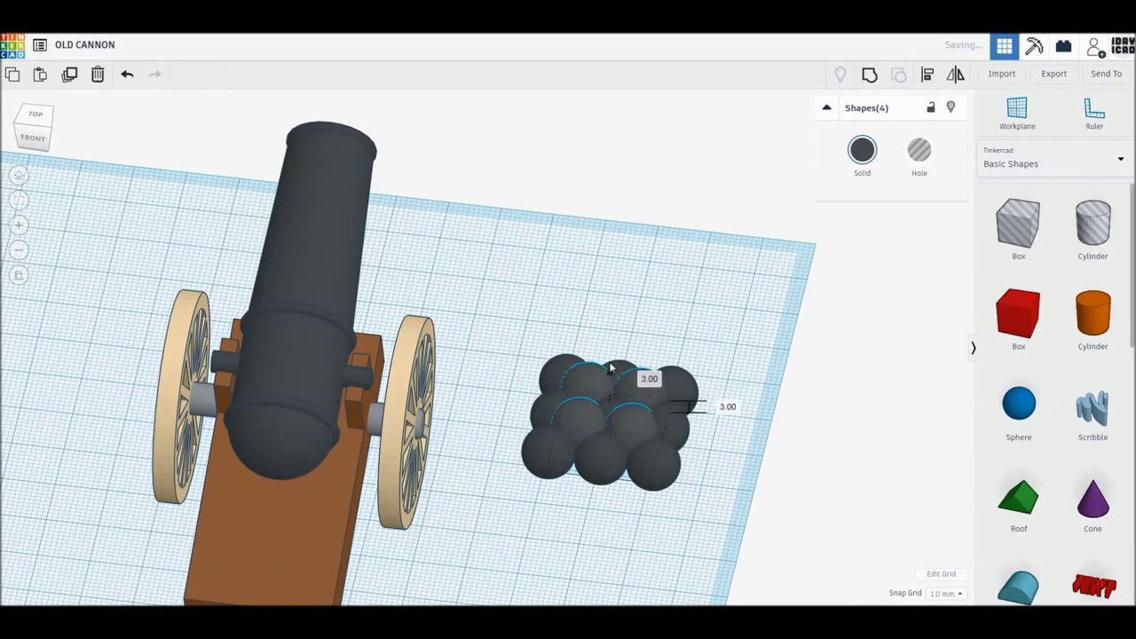
drag(609, 356, 609, 358)
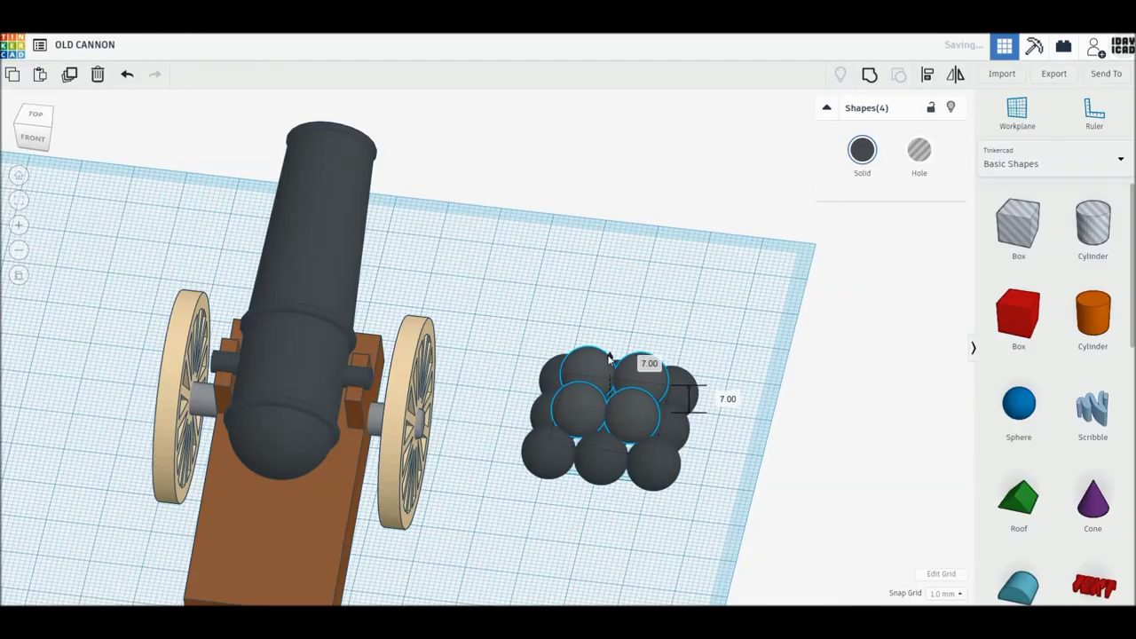
click(718, 436)
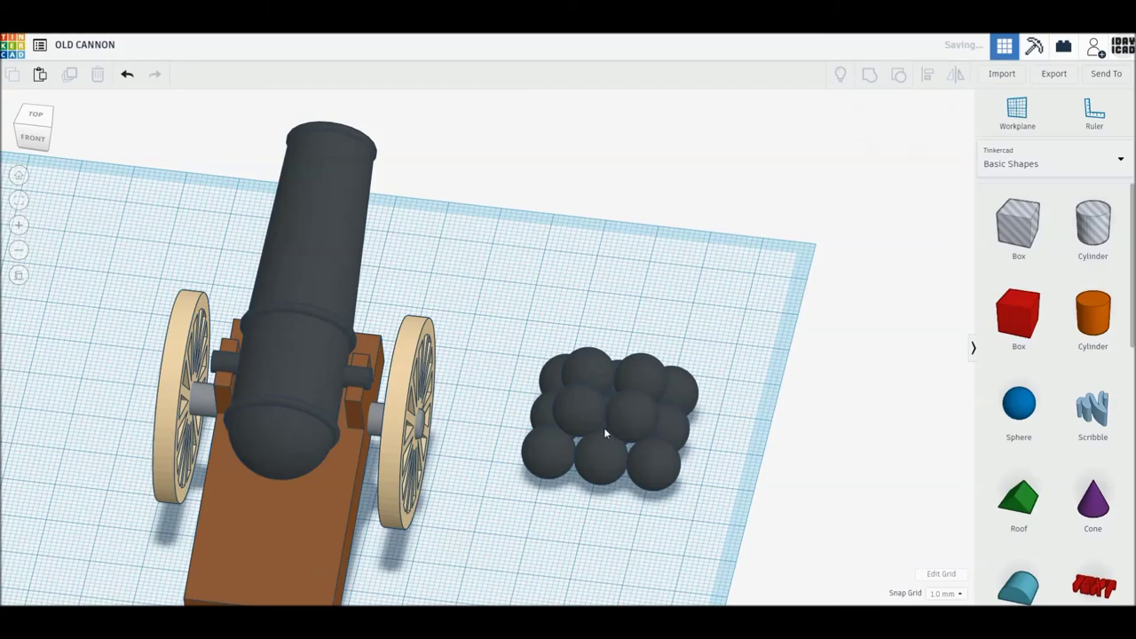
Duplicate one cannonball and lift it to 14 mm atop the pile
click(604, 427)
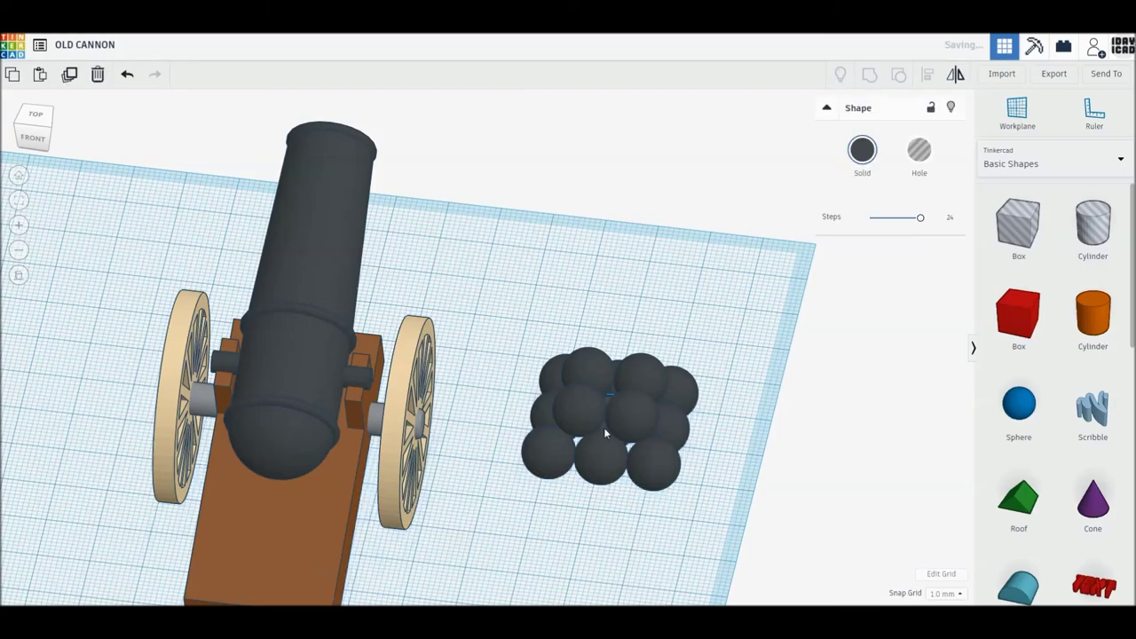
click(69, 77)
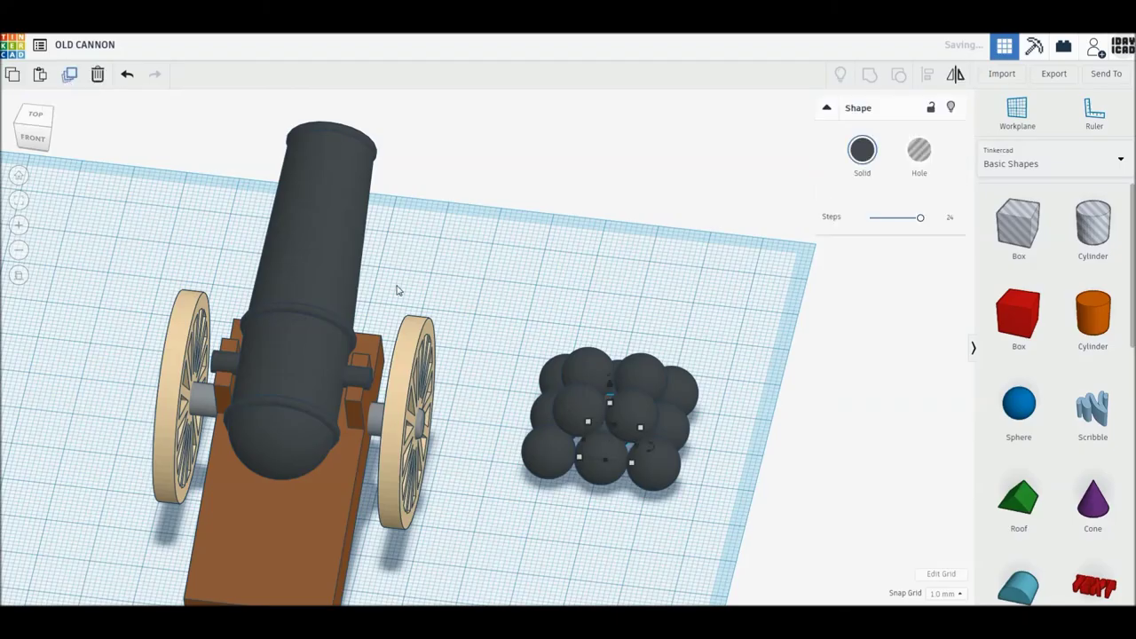
click(609, 381)
drag(611, 336, 610, 330)
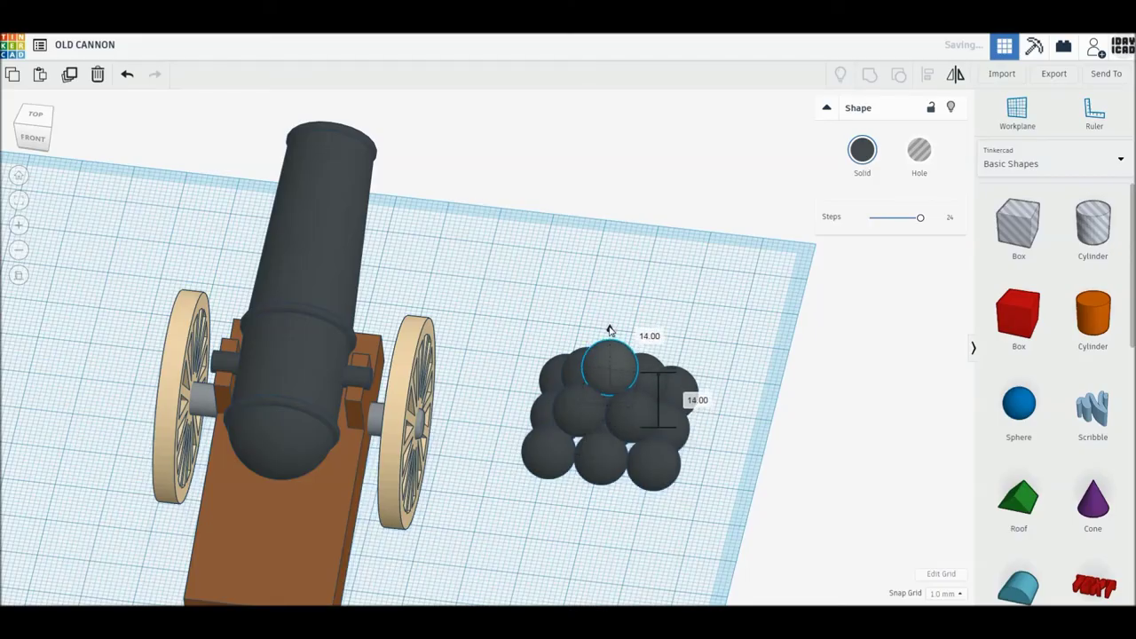
click(743, 480)
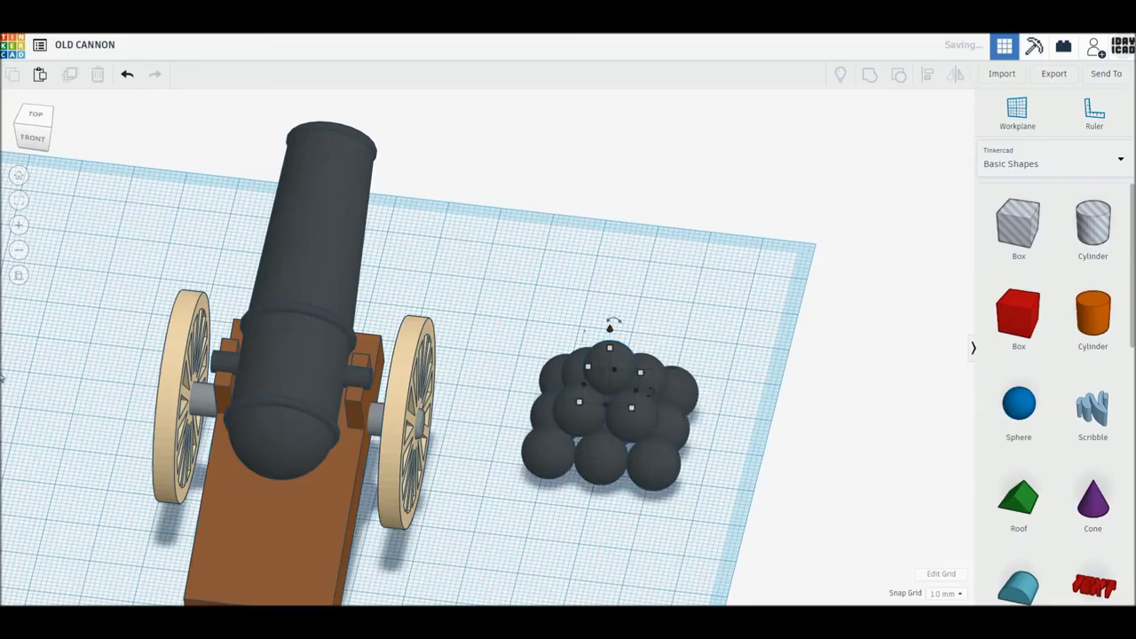
From the home view, select every shape and rotate the scene around the vertical axis
click(16, 278)
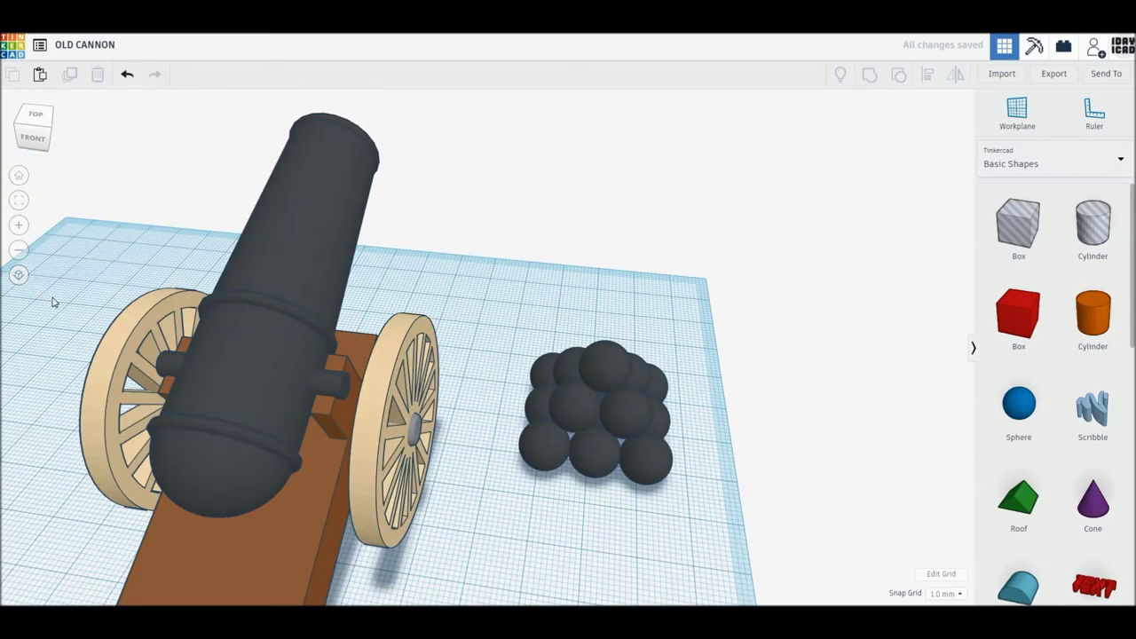
click(19, 176)
mouse_move(293, 203)
mouse_down()
mouse_move(736, 441)
mouse_move(708, 452)
mouse_up()
mouse_move(602, 419)
mouse_down()
mouse_move(604, 538)
mouse_move(801, 459)
mouse_move(697, 233)
mouse_move(624, 262)
mouse_up()
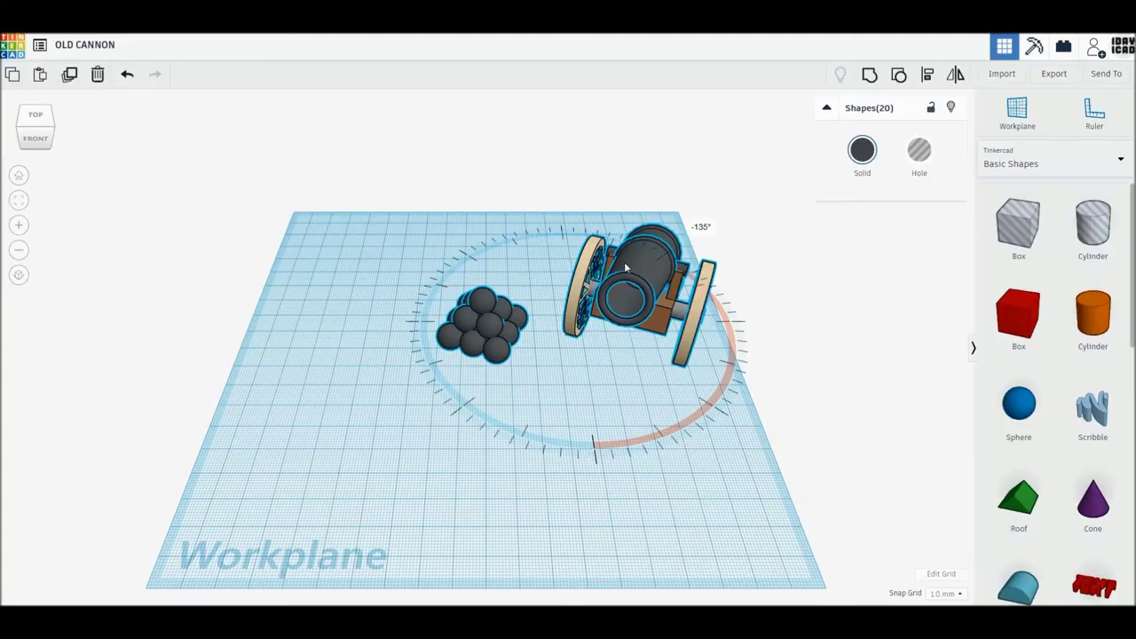
Turn the scene back to 0° and move the cannonball pile beside the cannon
mouse_move(624, 262)
mouse_down()
mouse_move(757, 266)
mouse_move(603, 536)
mouse_move(559, 393)
mouse_move(570, 401)
mouse_up()
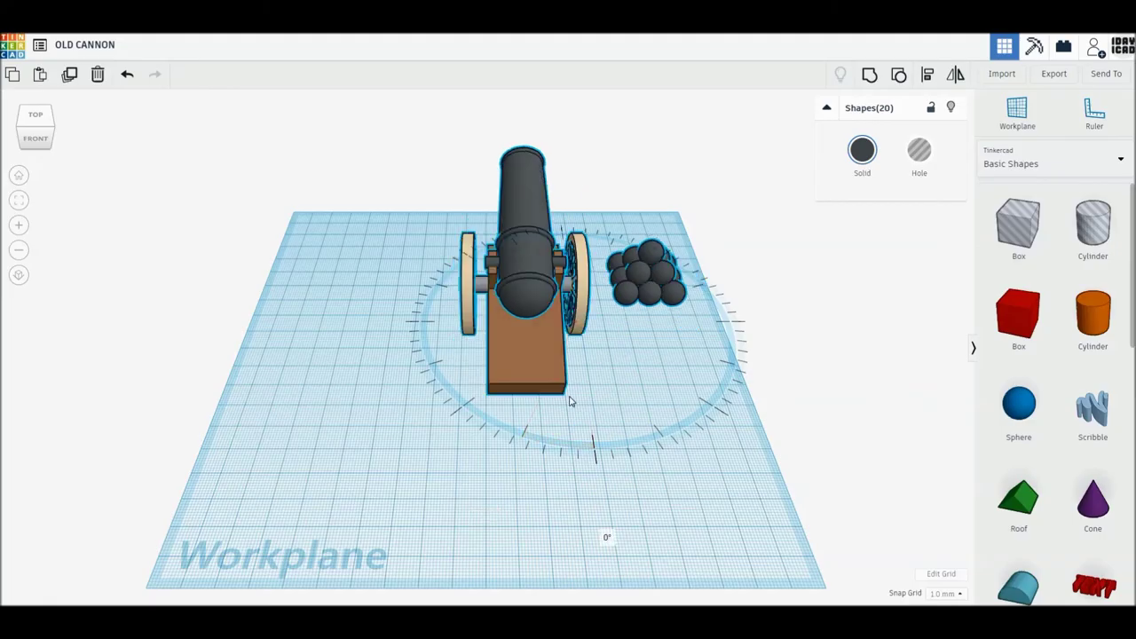
click(731, 183)
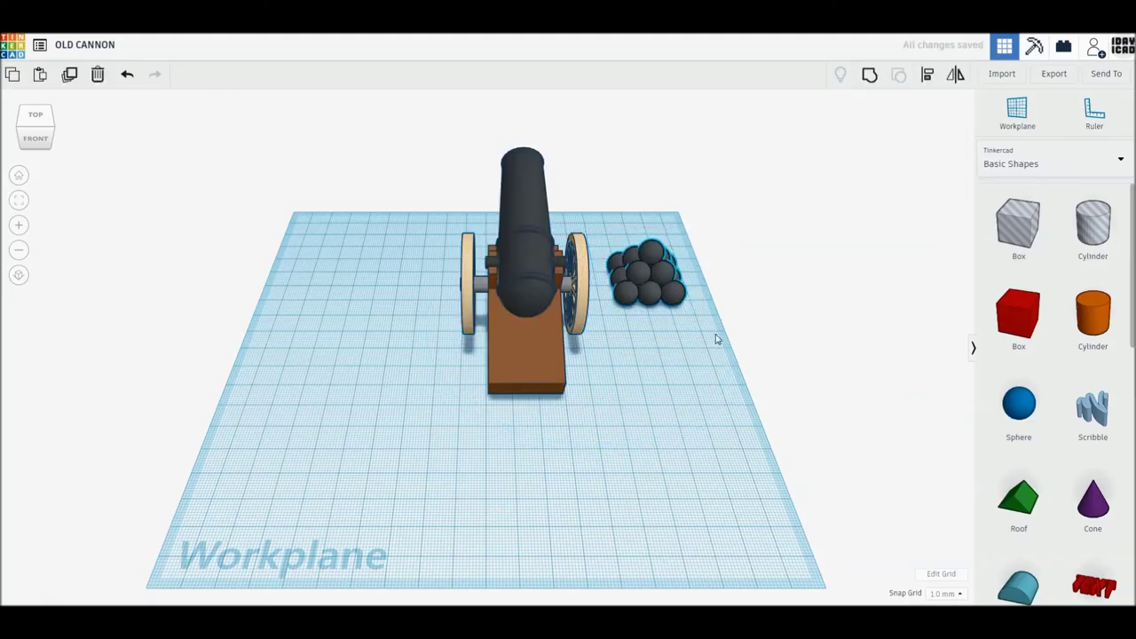
mouse_move(626, 297)
mouse_down()
mouse_move(426, 302)
mouse_move(401, 324)
mouse_move(413, 346)
mouse_up()
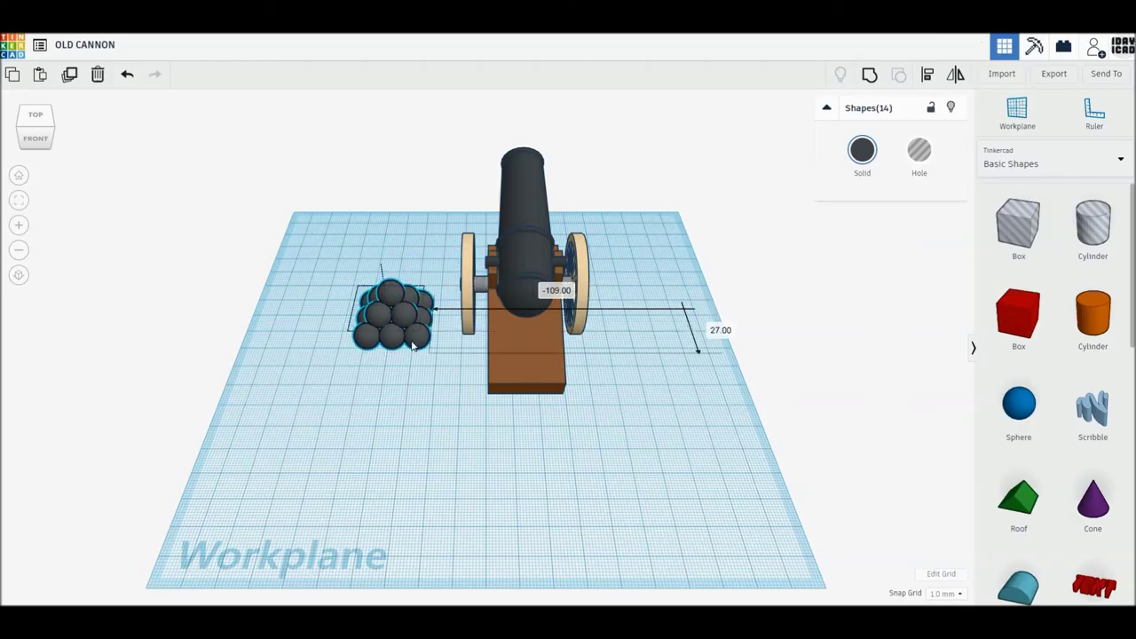
Rotate the cannon and pyramid together to -135° and shift them toward the workplane front
drag(307, 173, 745, 504)
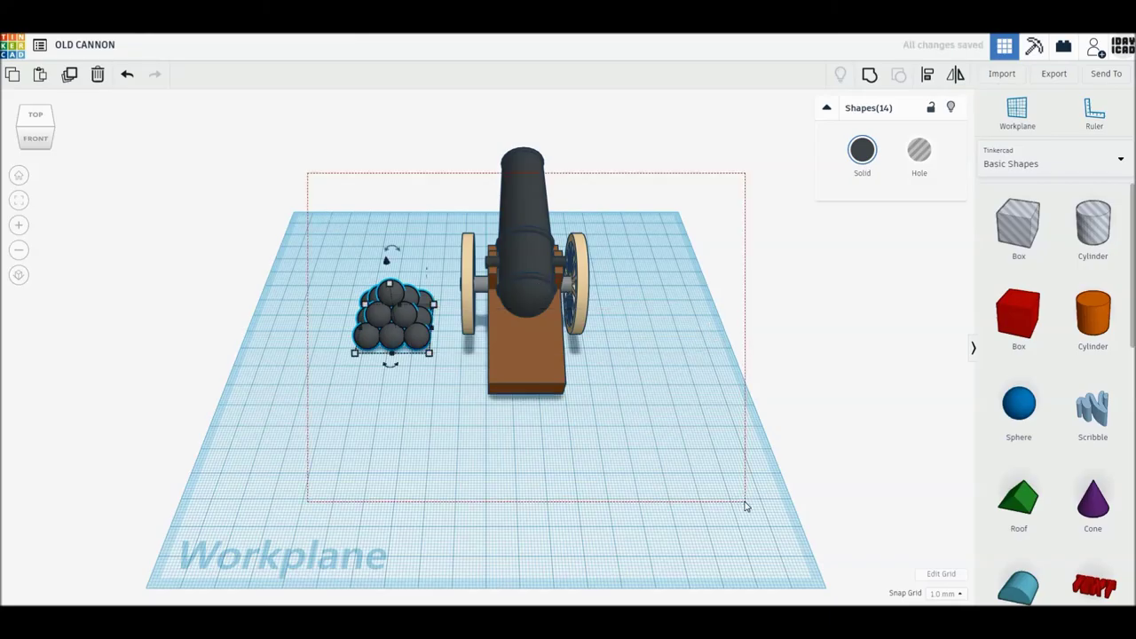
drag(634, 503, 526, 473)
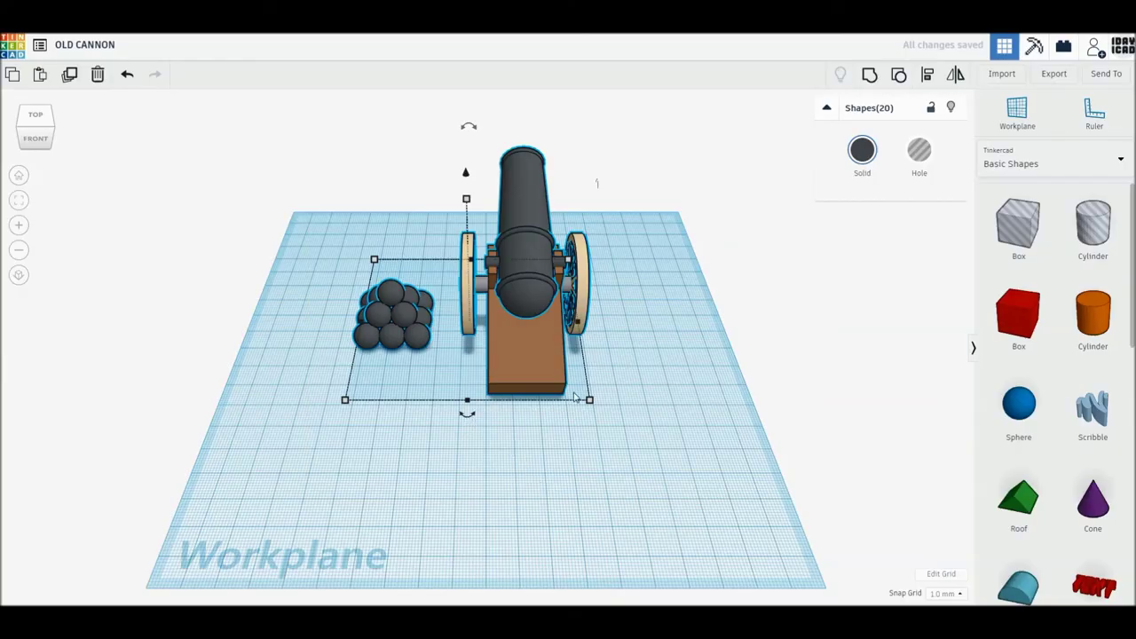
drag(467, 413, 545, 285)
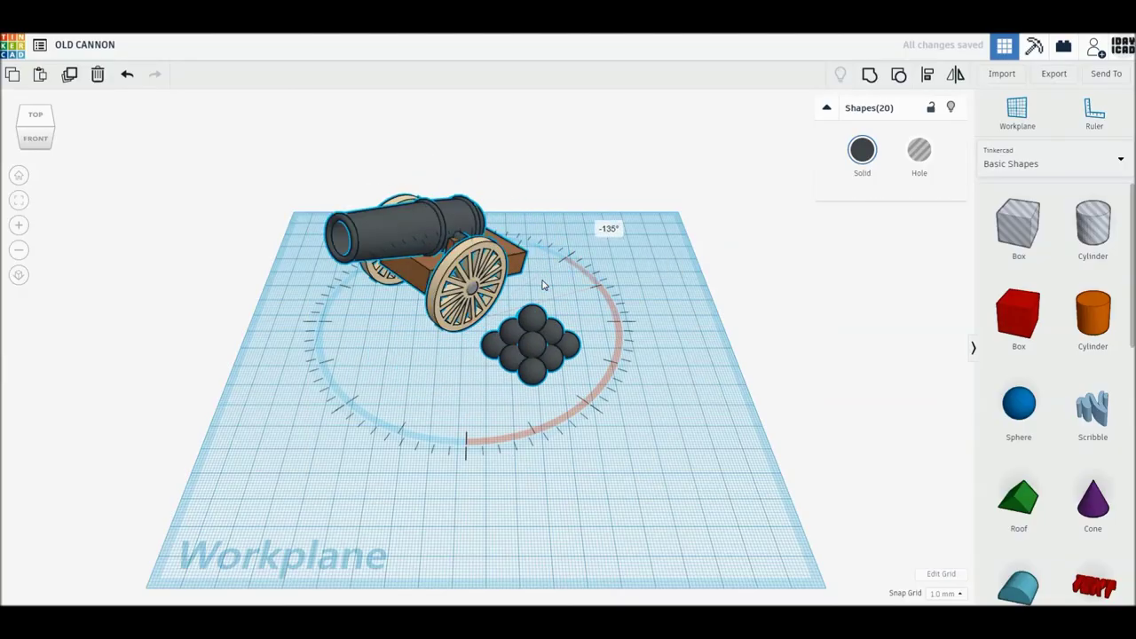
drag(570, 382, 566, 411)
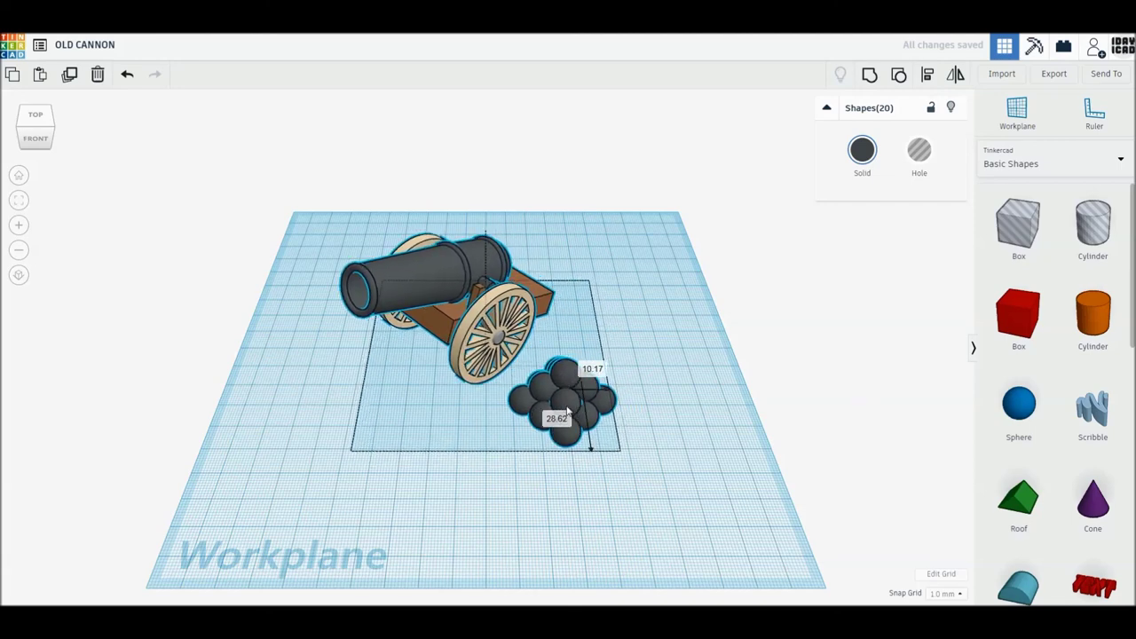
right_drag(395, 382, 393, 352)
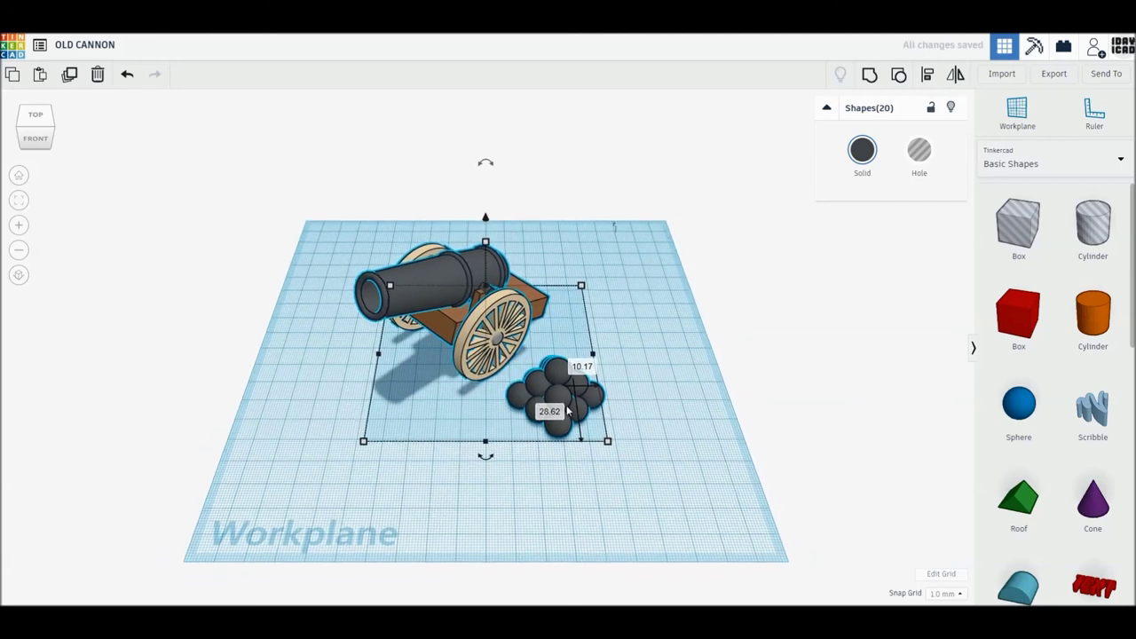
click(19, 174)
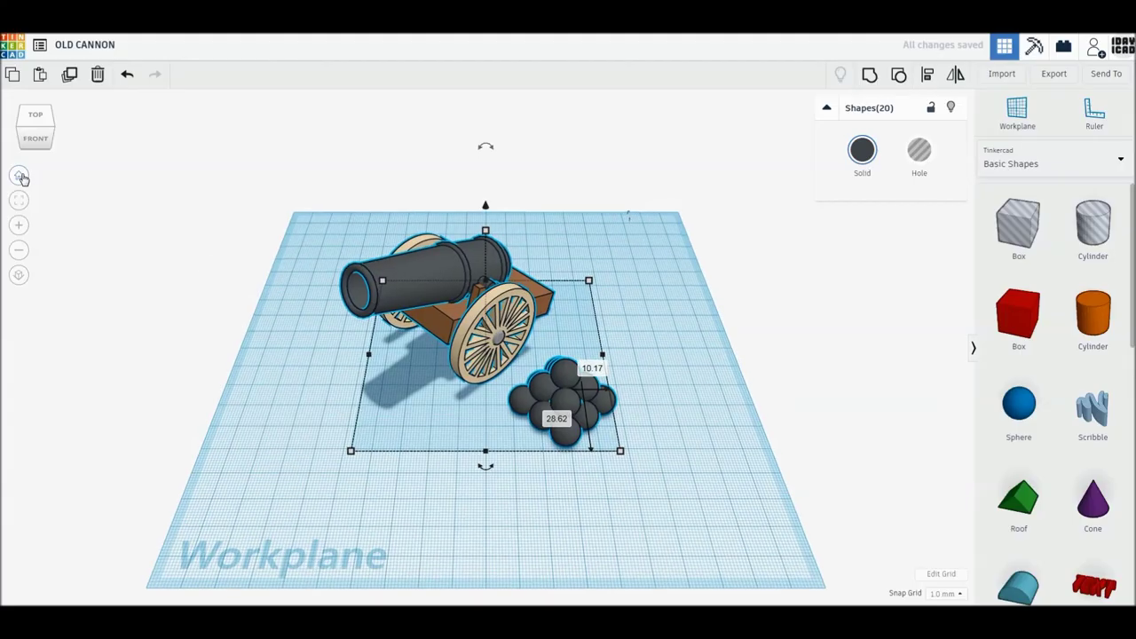
scroll(461, 377, up, 3)
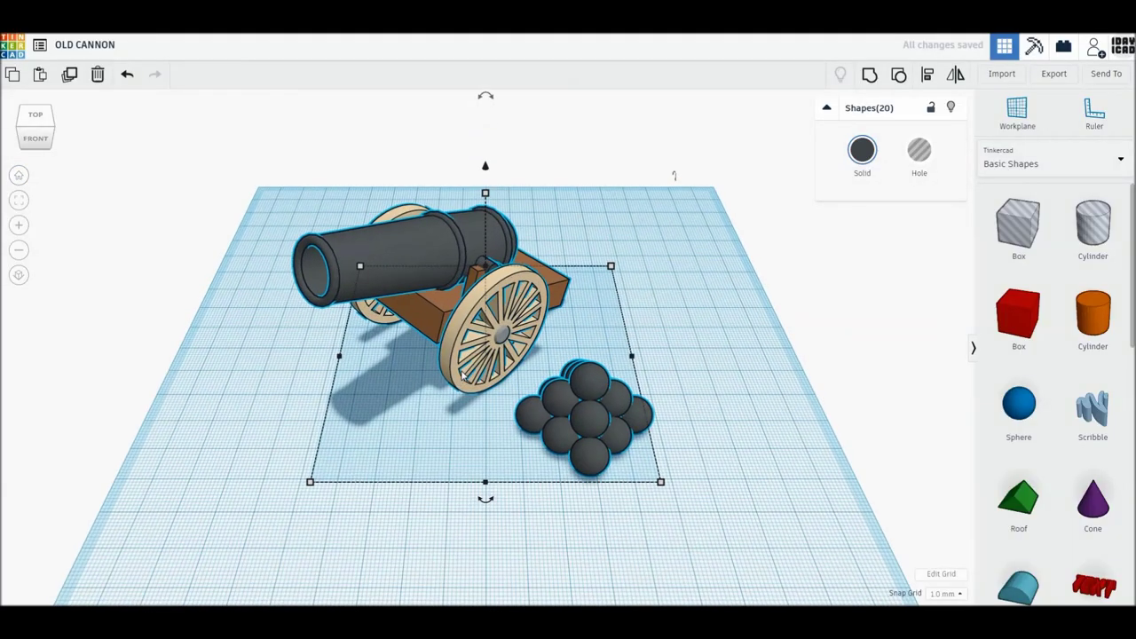
scroll(744, 437, up, 2)
click(517, 508)
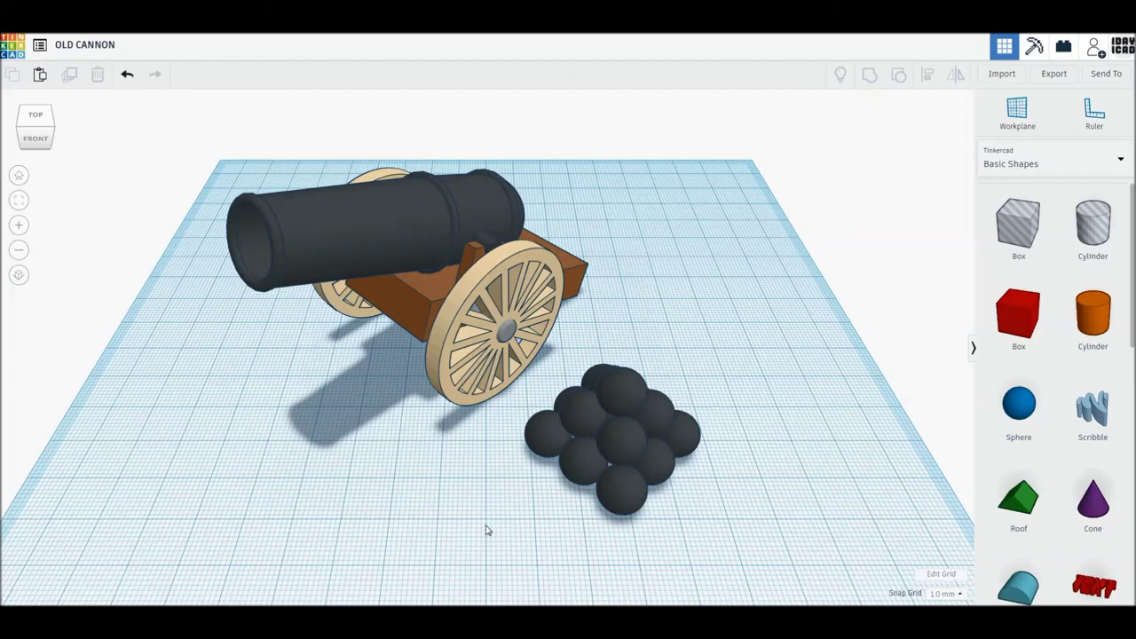
right_drag(487, 530, 485, 509)
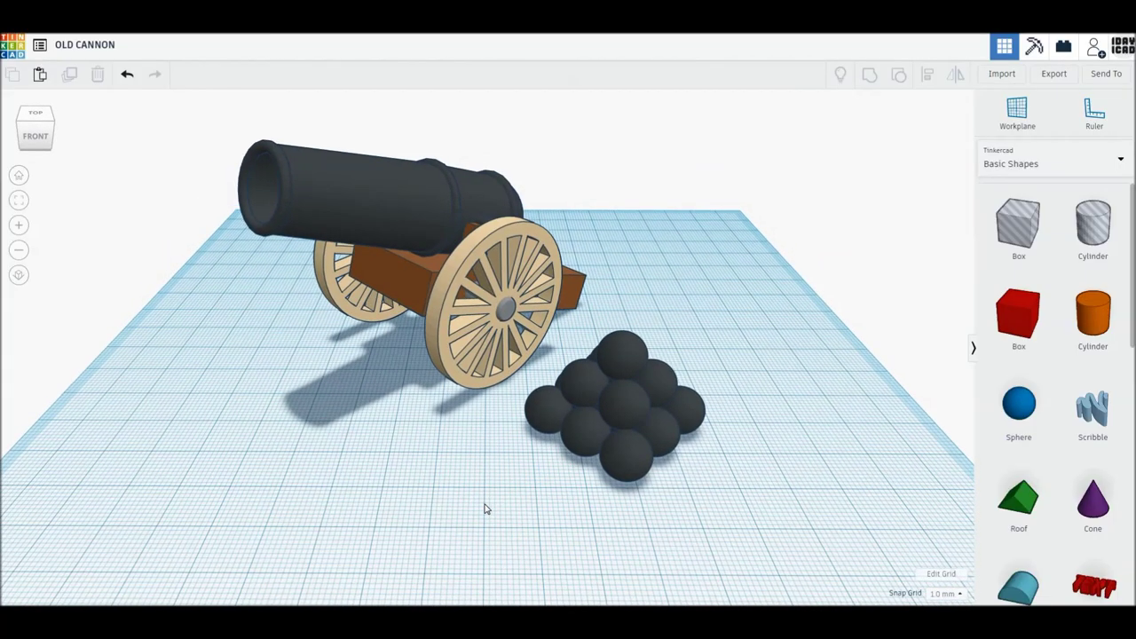
right_drag(487, 439, 484, 455)
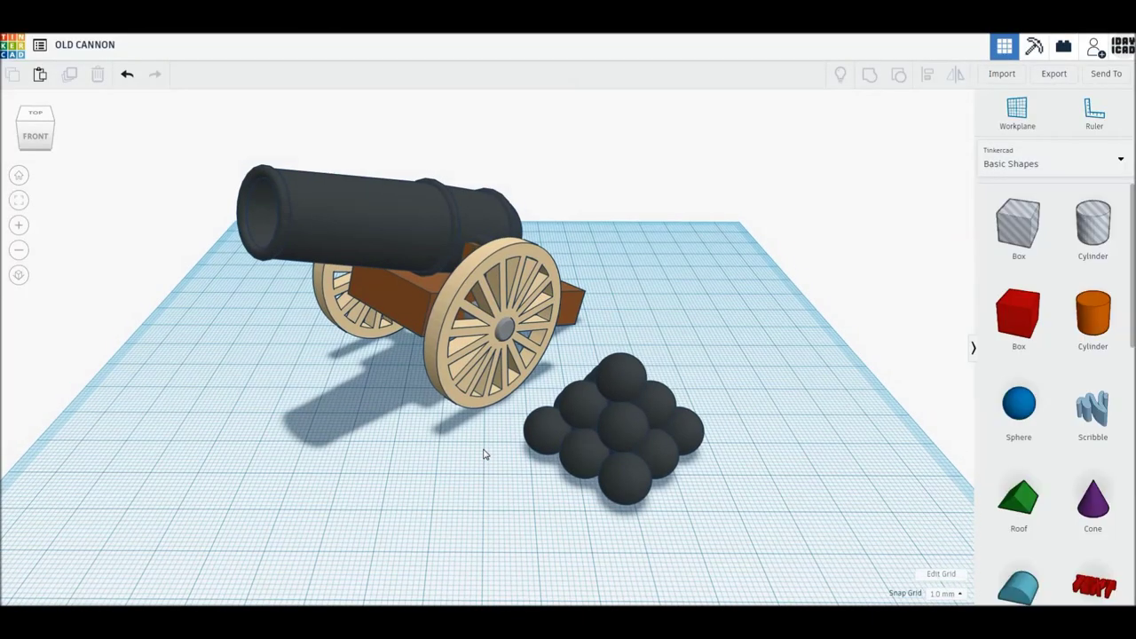
scroll(485, 455, up, 2)
scroll(485, 456, up, 3)
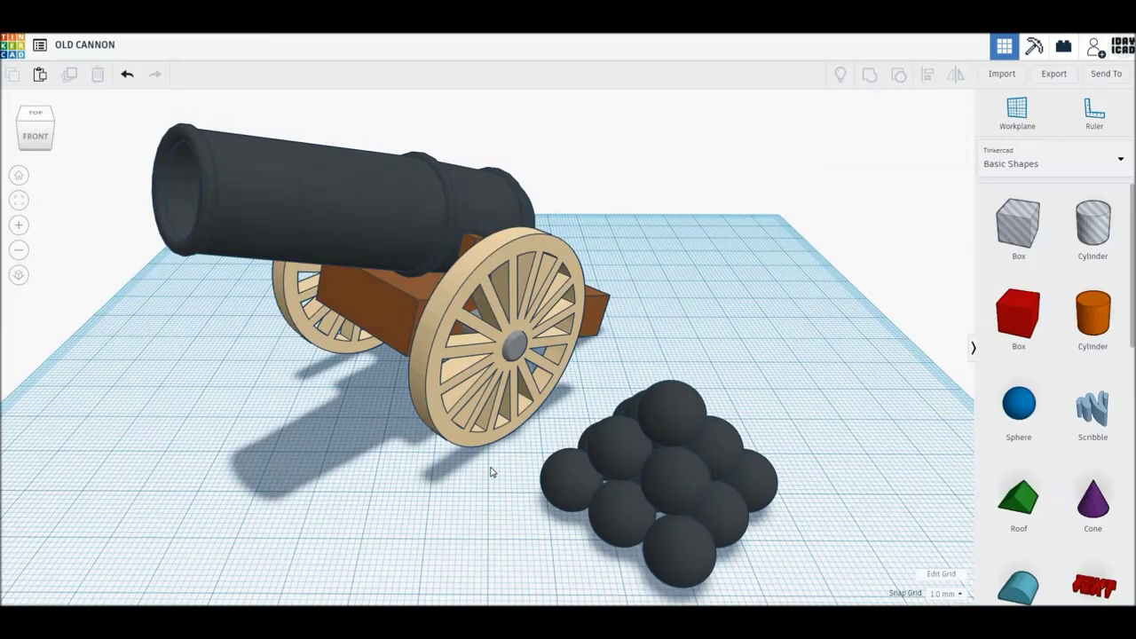